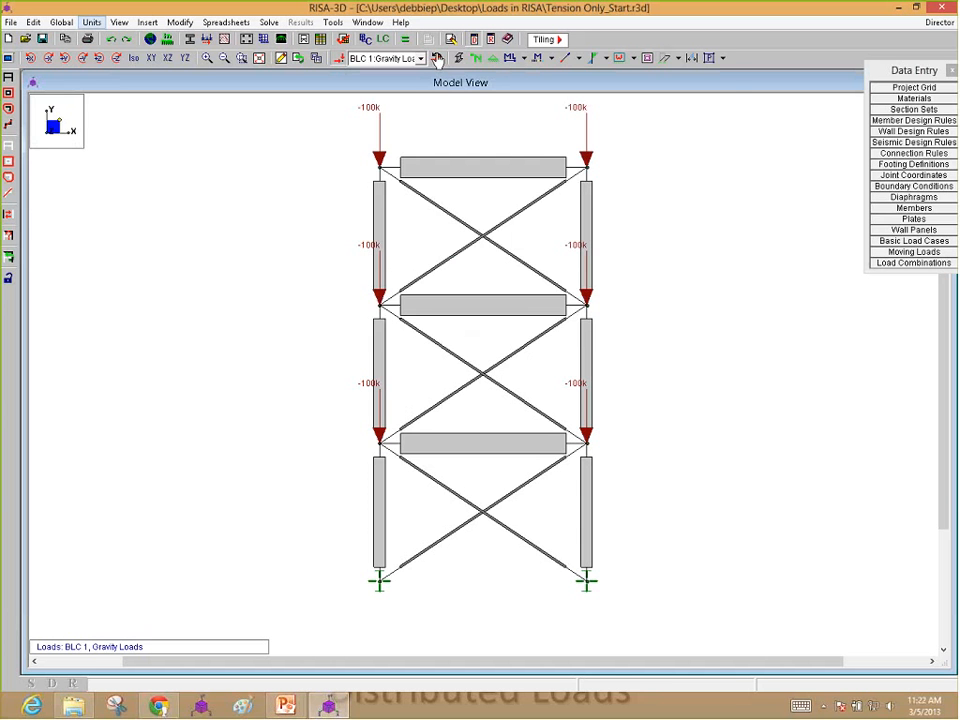
Step: Review the section shape assigned to diagonal brace M10 in the member primary data
left_click(437, 59)
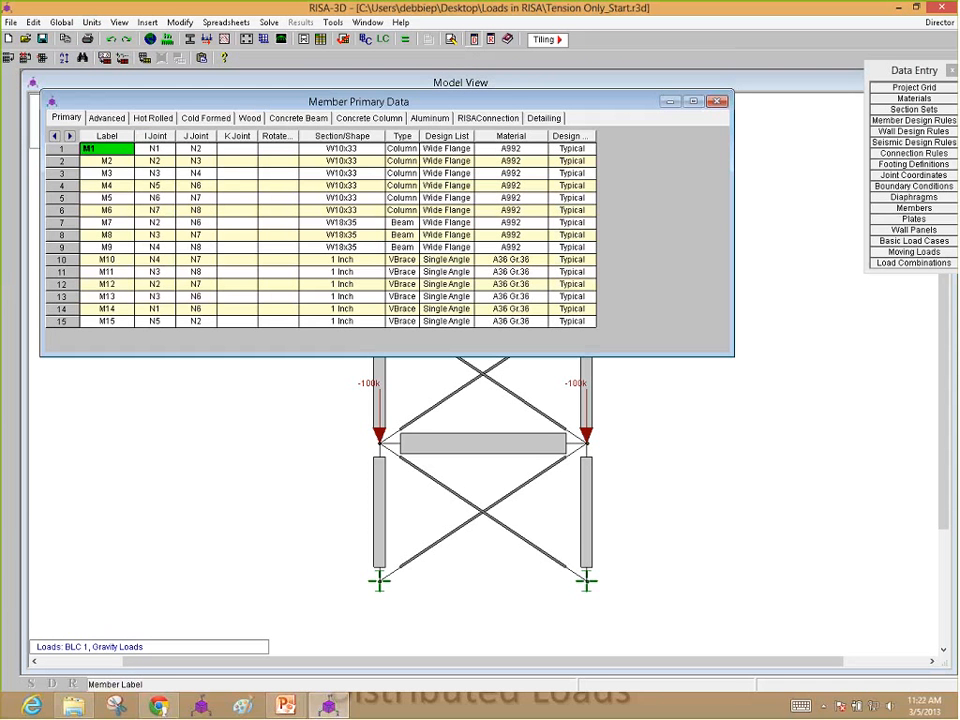
left_click(340, 259)
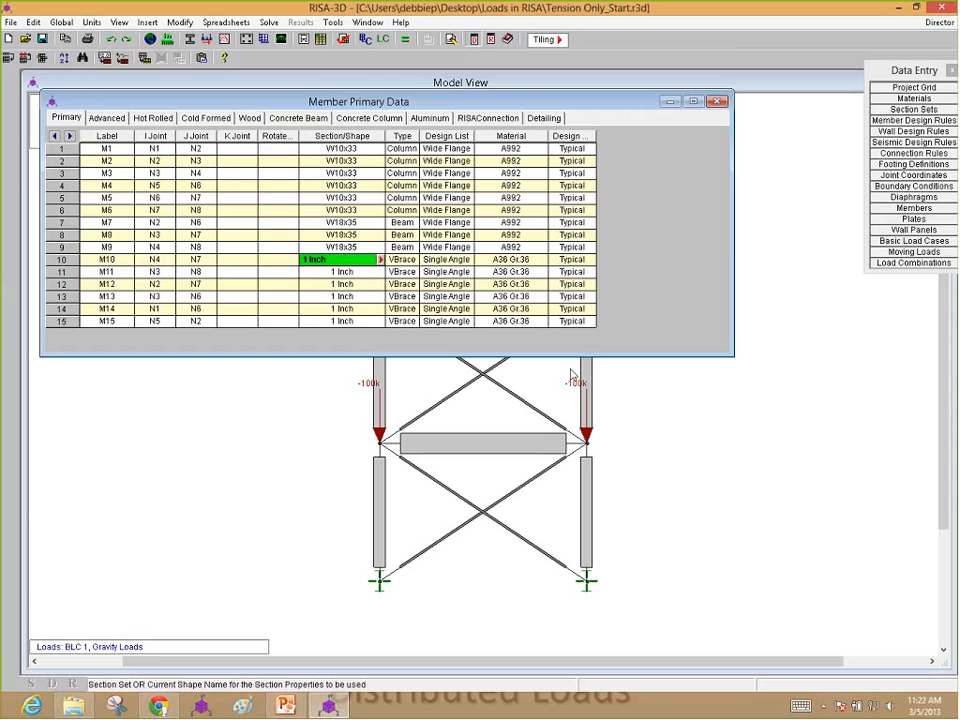
left_click(446, 527)
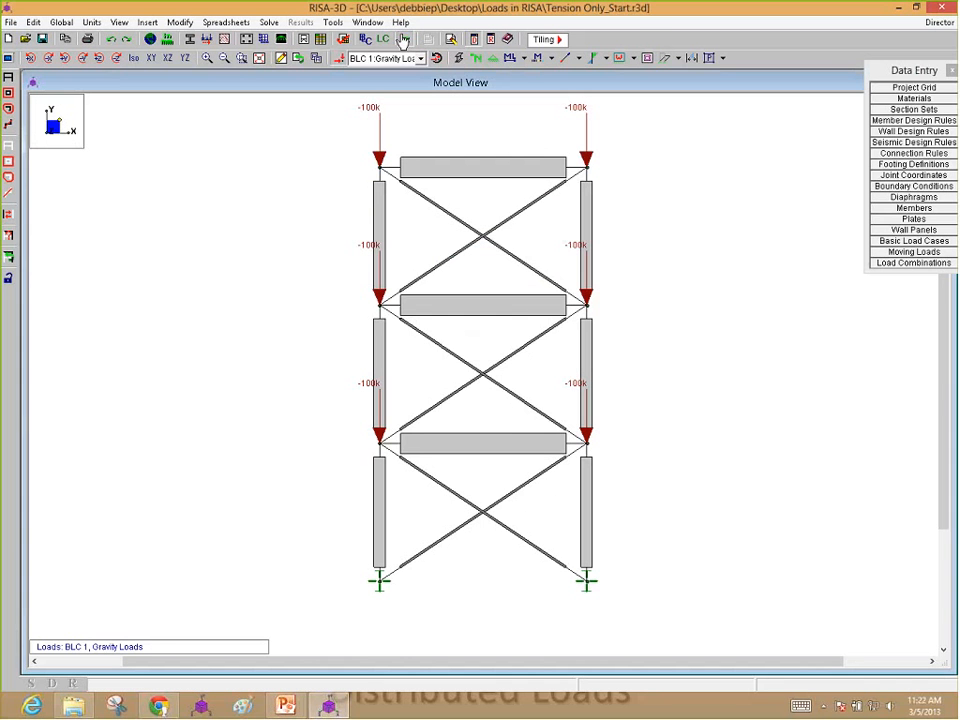
Step: Solve the model for the single load combination 1: Gravity Loads
left_click(403, 40)
left_click(433, 418)
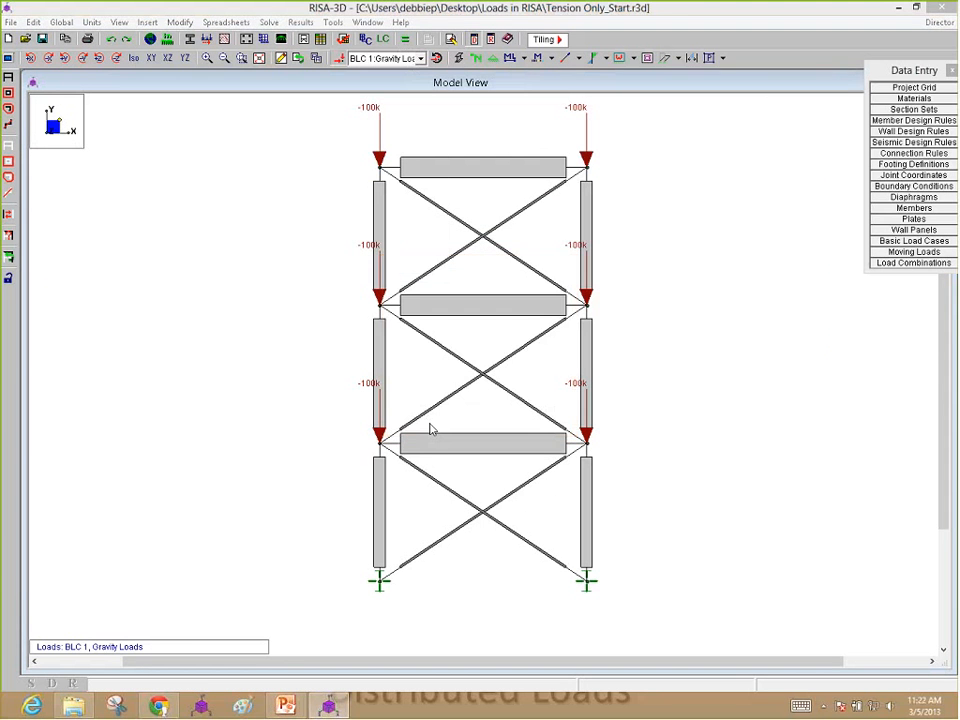
left_click(431, 429)
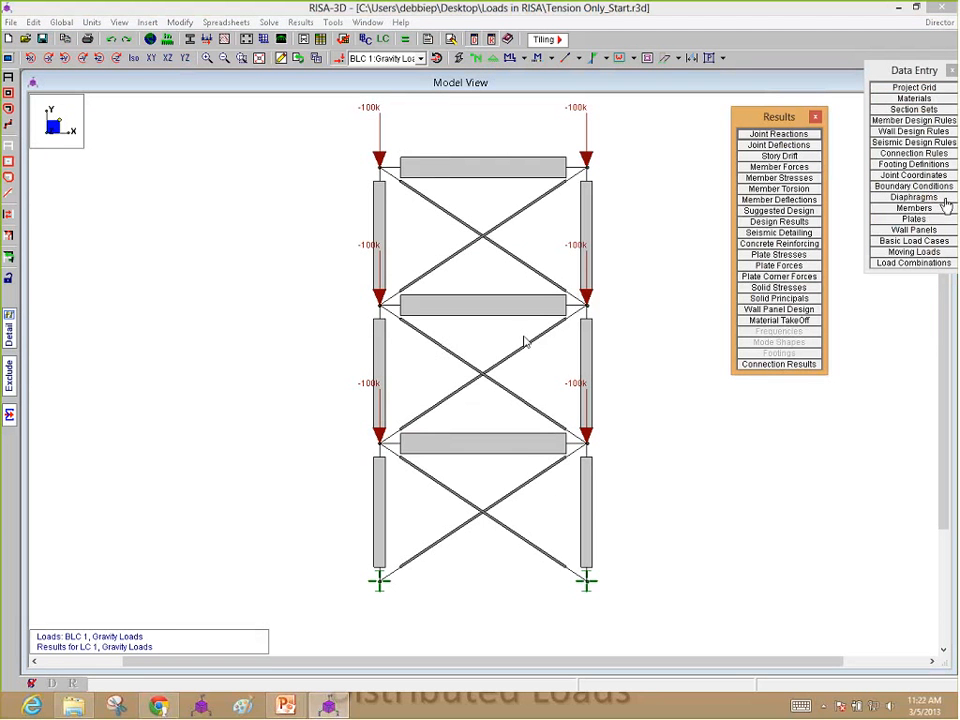
Step: Check the braces' T/C Only settings in the advanced member data and view the axial force in brace M14's detail report
left_click(913, 208)
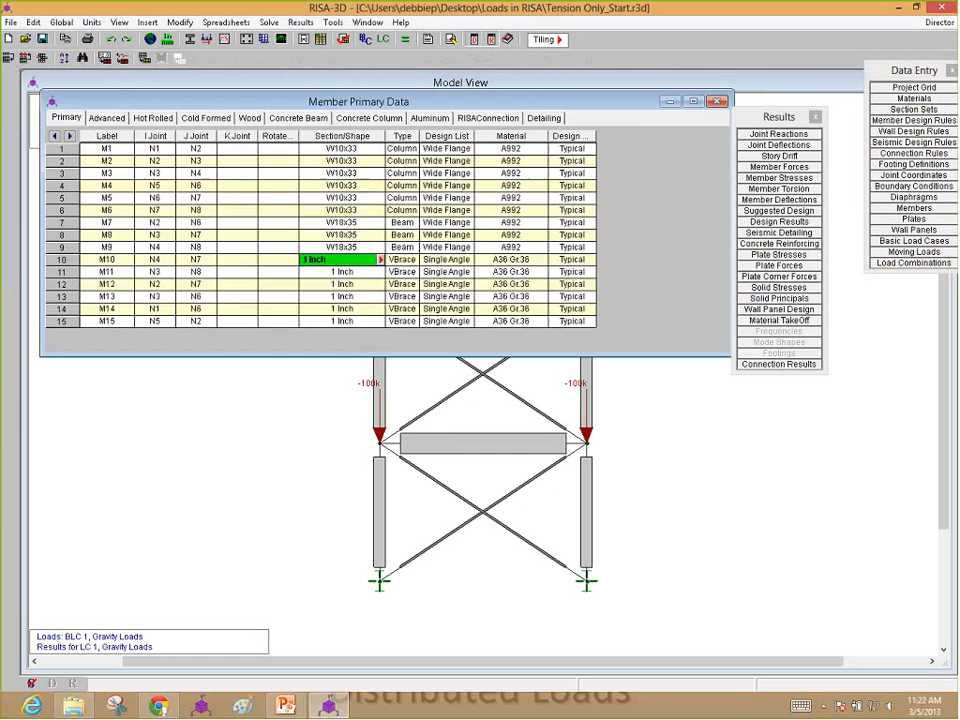
left_click(106, 117)
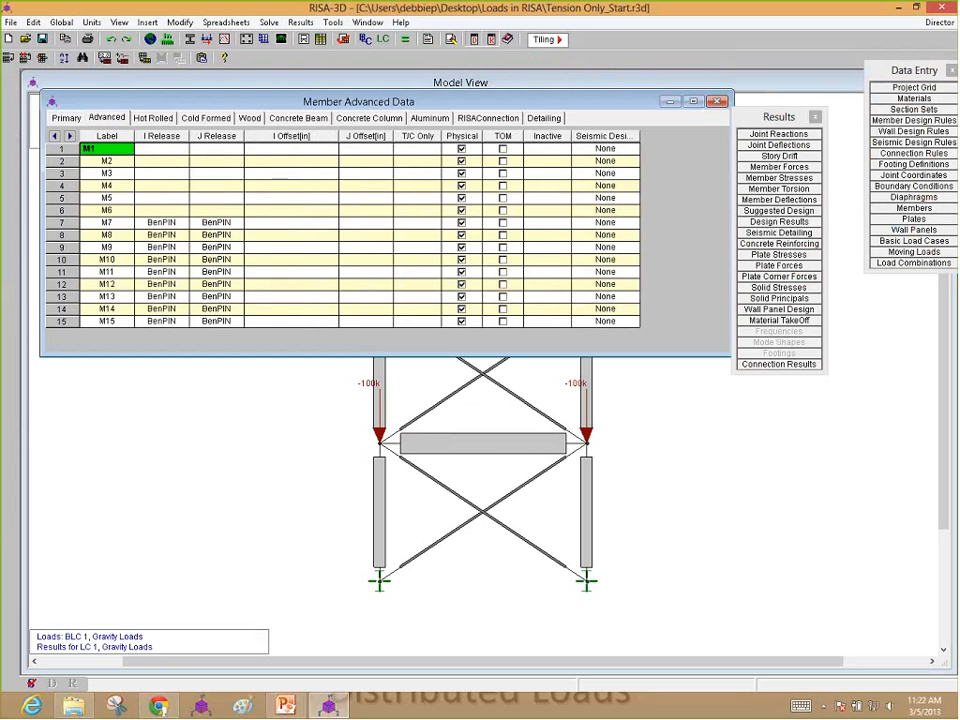
left_click(684, 501)
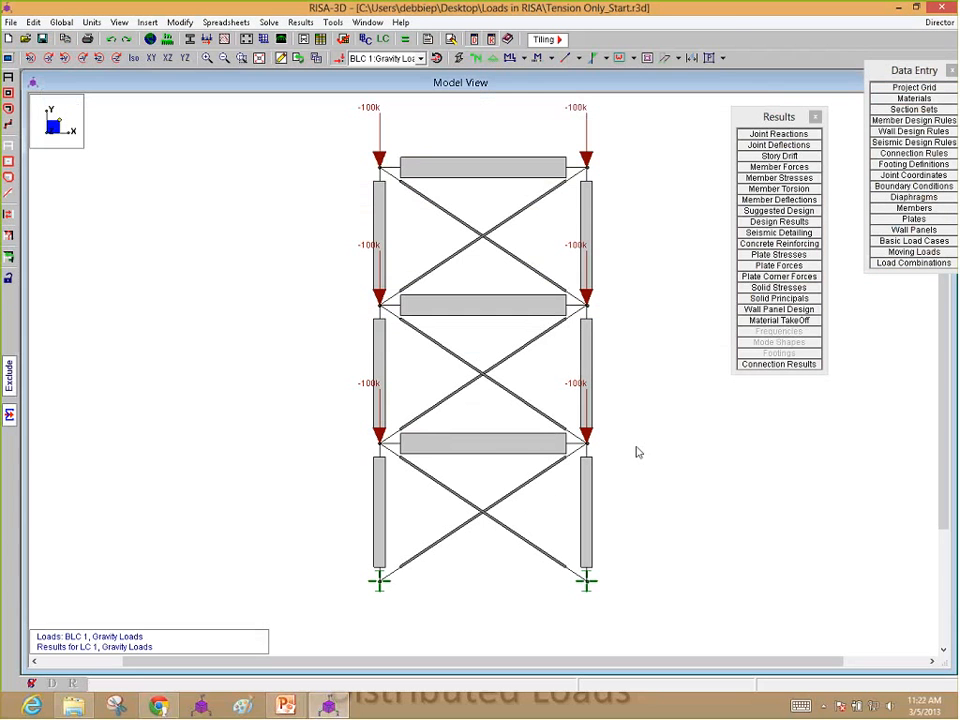
left_click(440, 544)
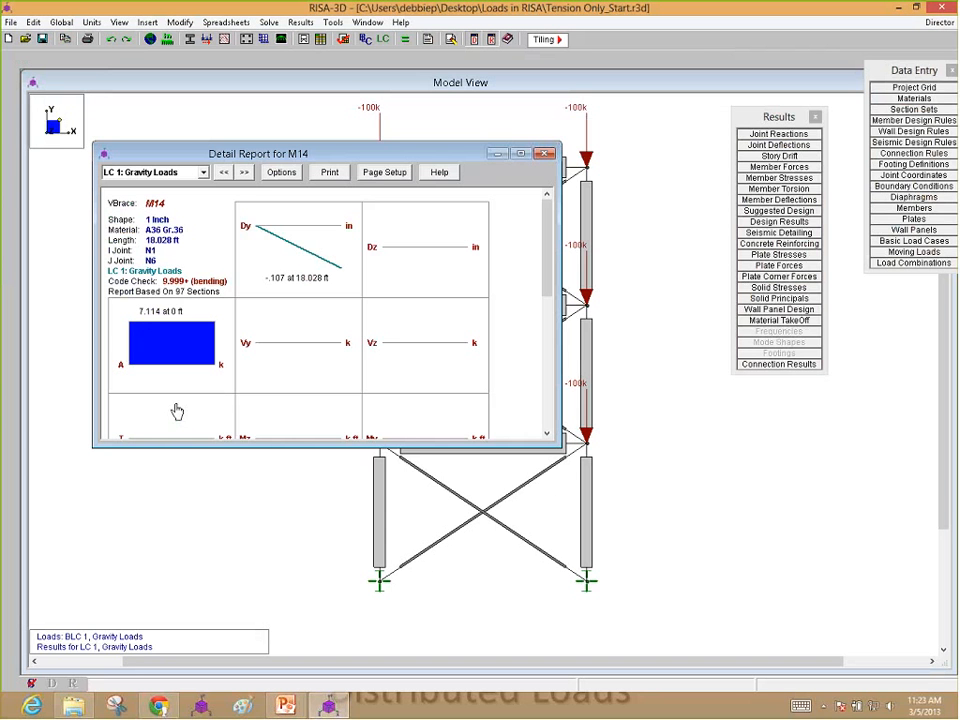
left_click(545, 154)
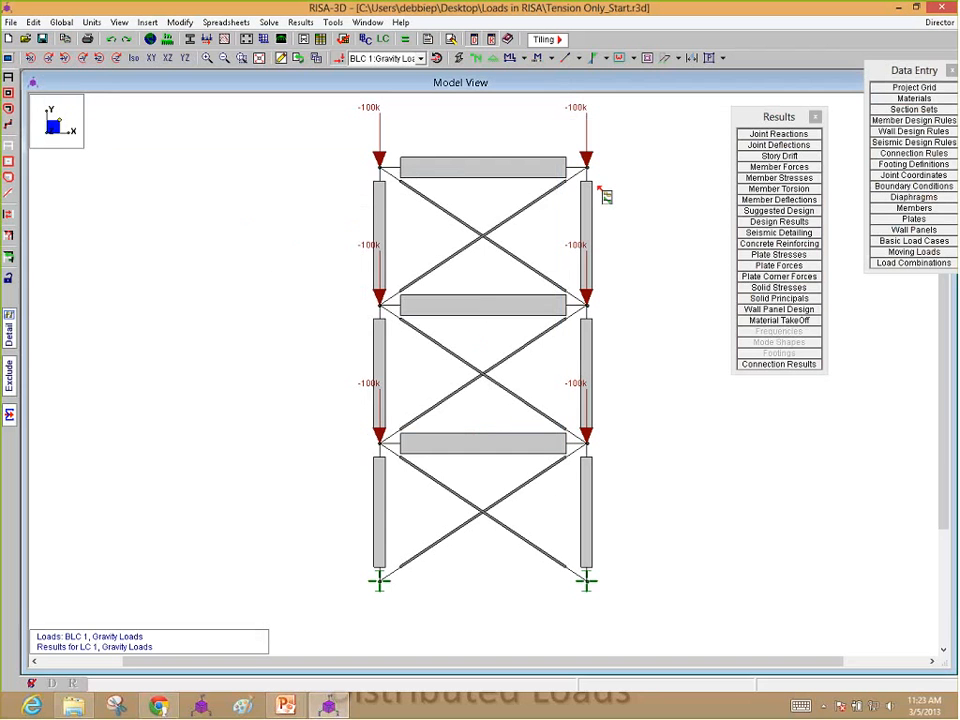
Step: Set the T/C Only option of braces M10 through M15 to Tension Only, allowing the current results to be cleared
left_click(908, 209)
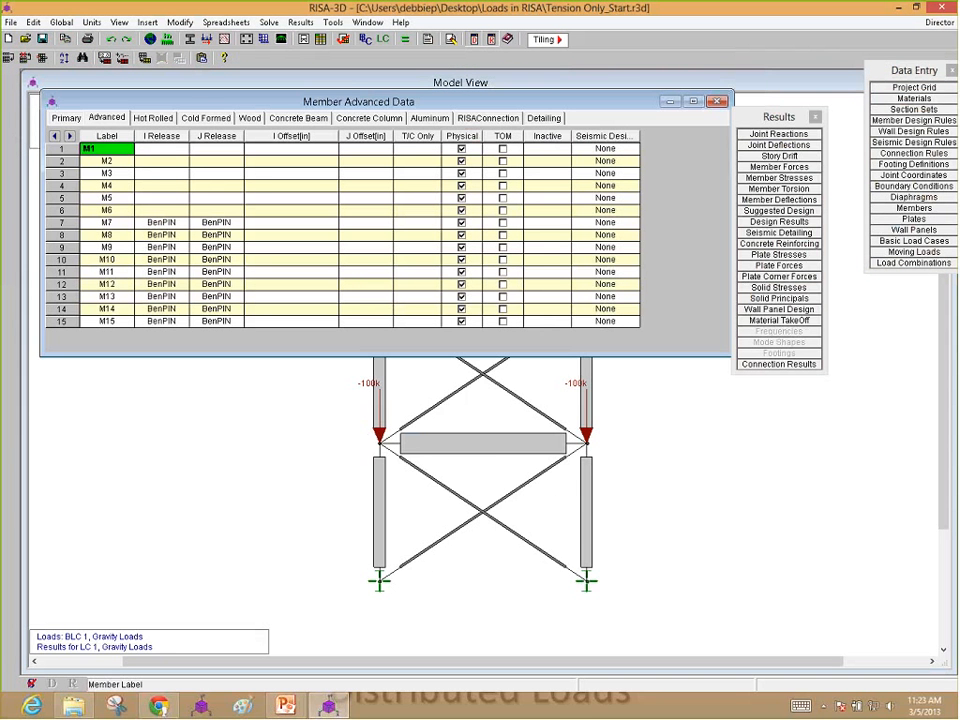
left_click(417, 259)
left_click_drag(417, 259, 414, 323)
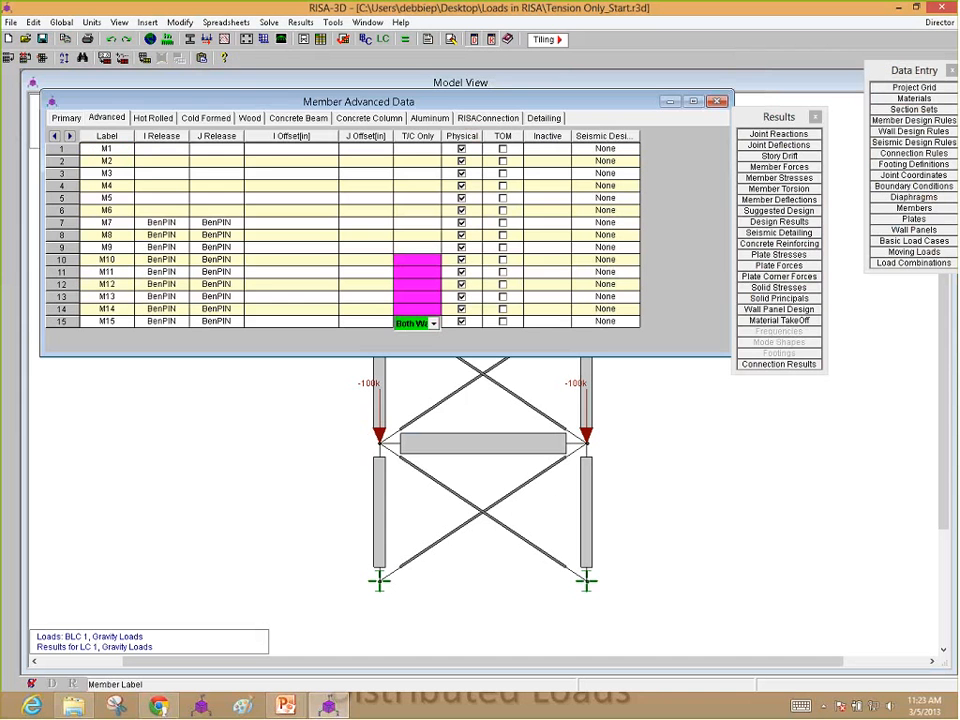
key("ctrl+f")
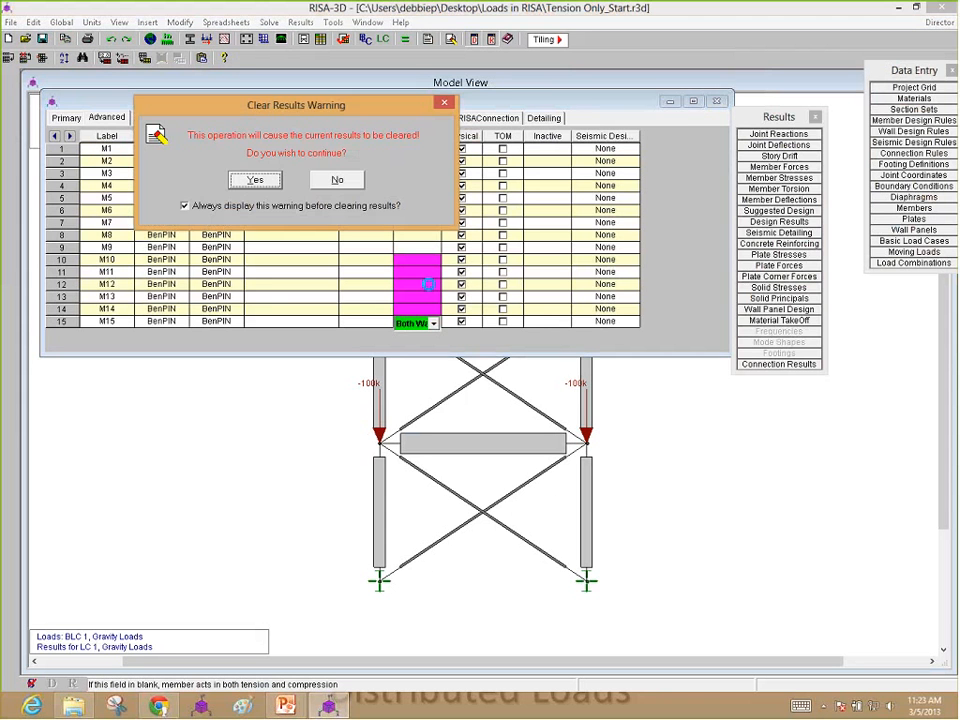
key("Return")
type("Tens")
key("Return")
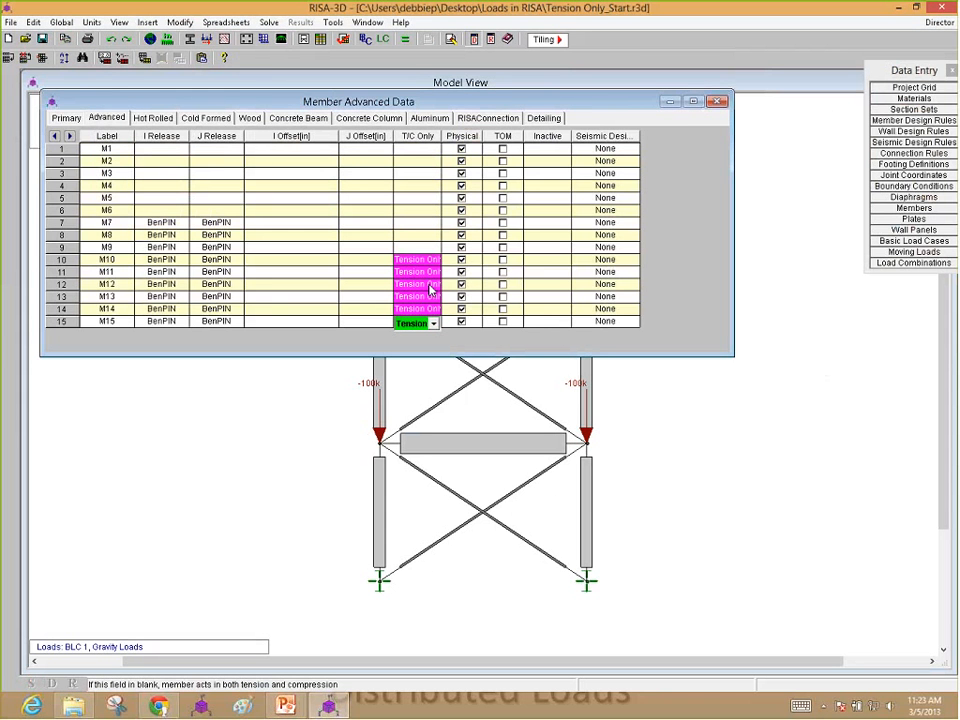
Step: Try to solve the single combination 1: Gravity Loads with the tension-only braces
left_click(398, 80)
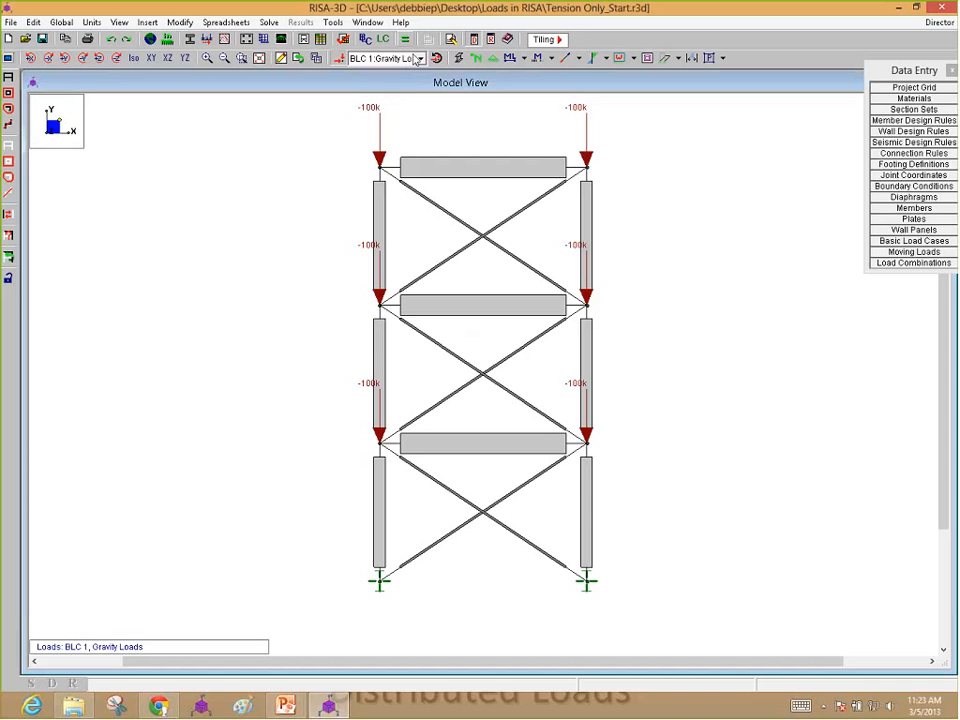
left_click(405, 39)
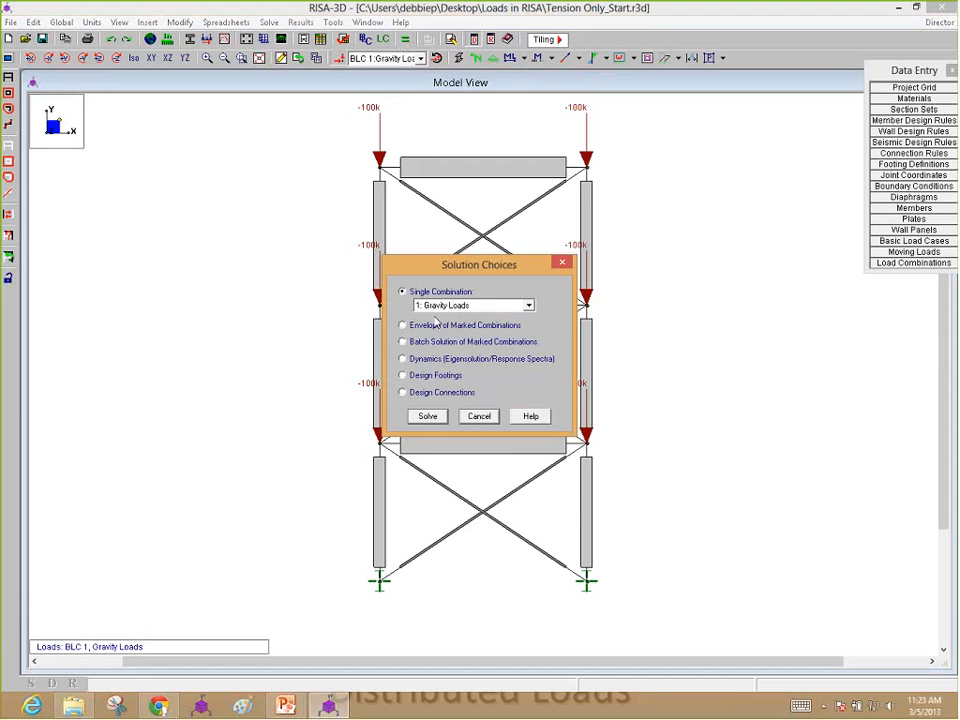
left_click(441, 420)
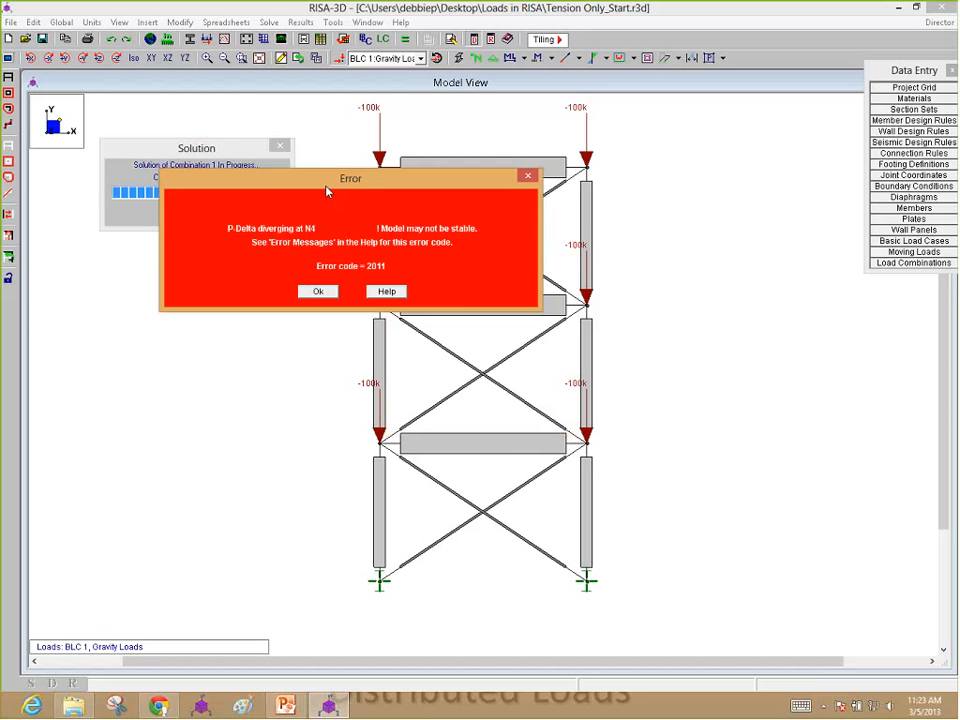
left_click_drag(326, 190, 654, 254)
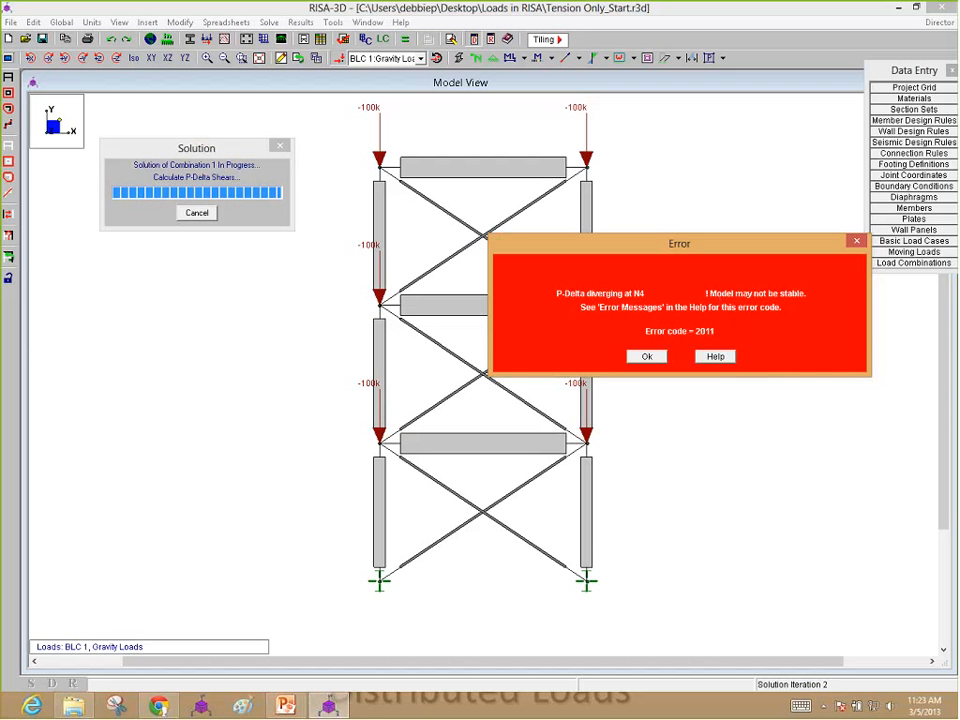
left_click(646, 358)
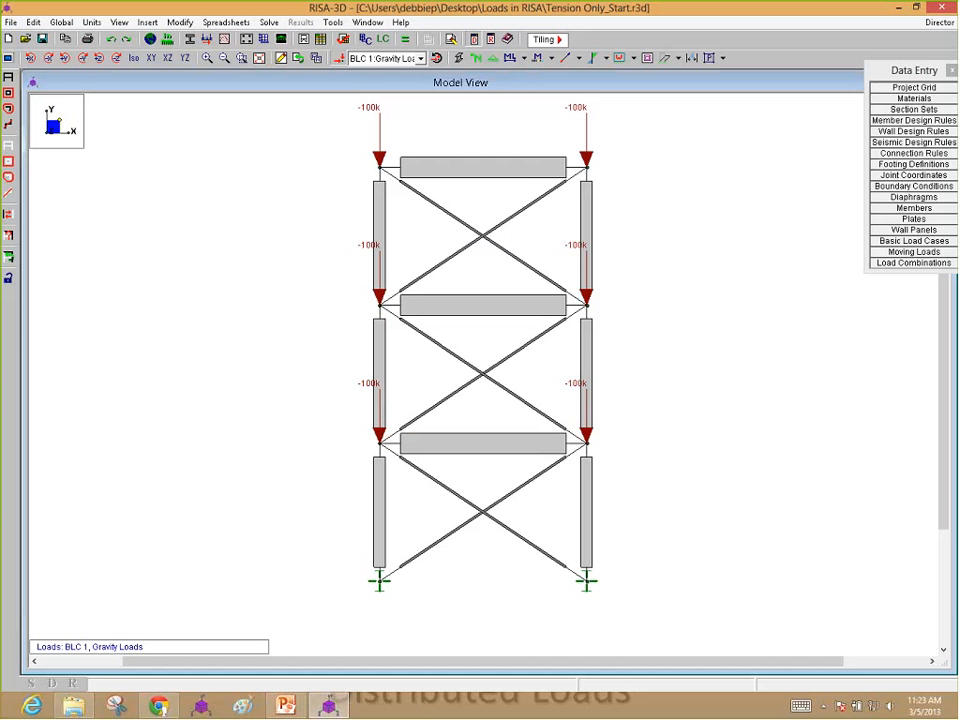
Step: Set up a distributed thermal member load in direction T with magnitude -50 in the Gravity Loads case, for applying to individual members
left_click(281, 59)
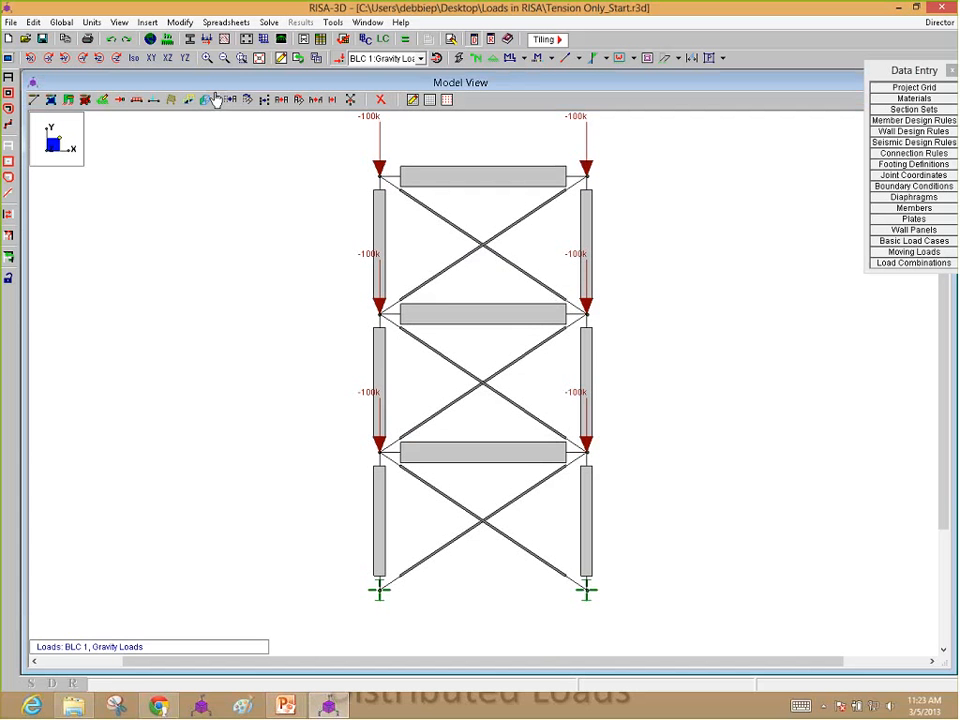
left_click(137, 101)
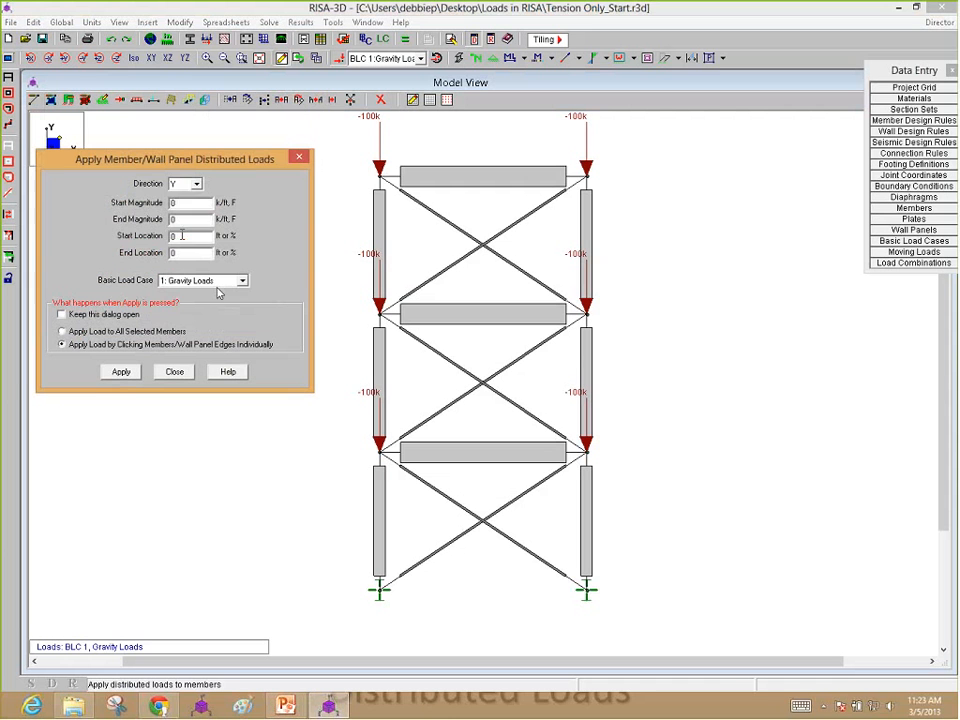
left_click(193, 184)
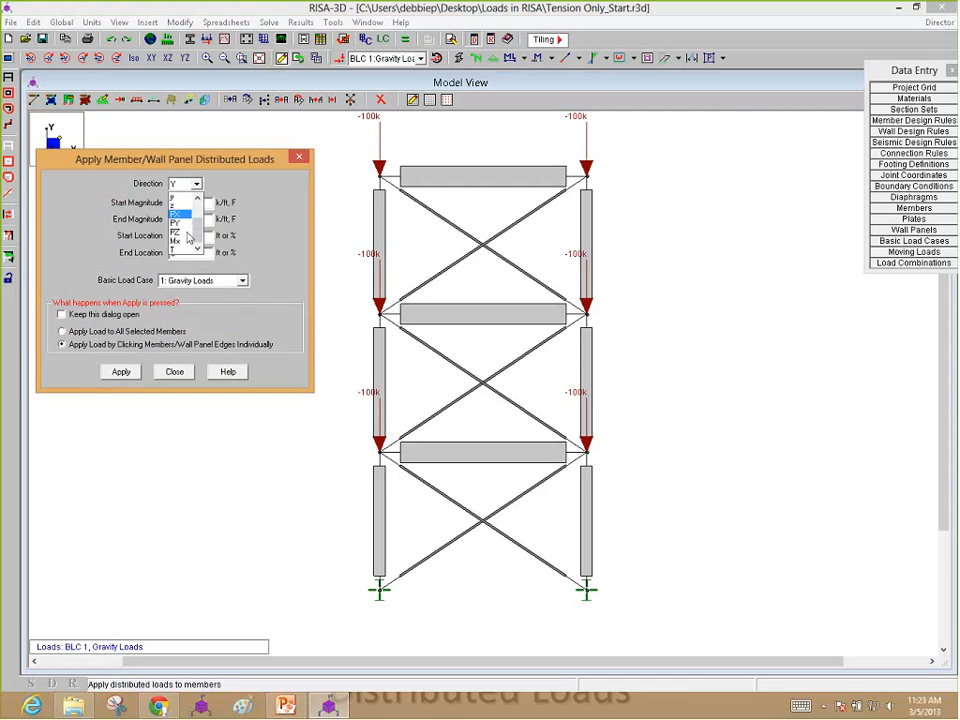
left_click(184, 206)
key("Tab")
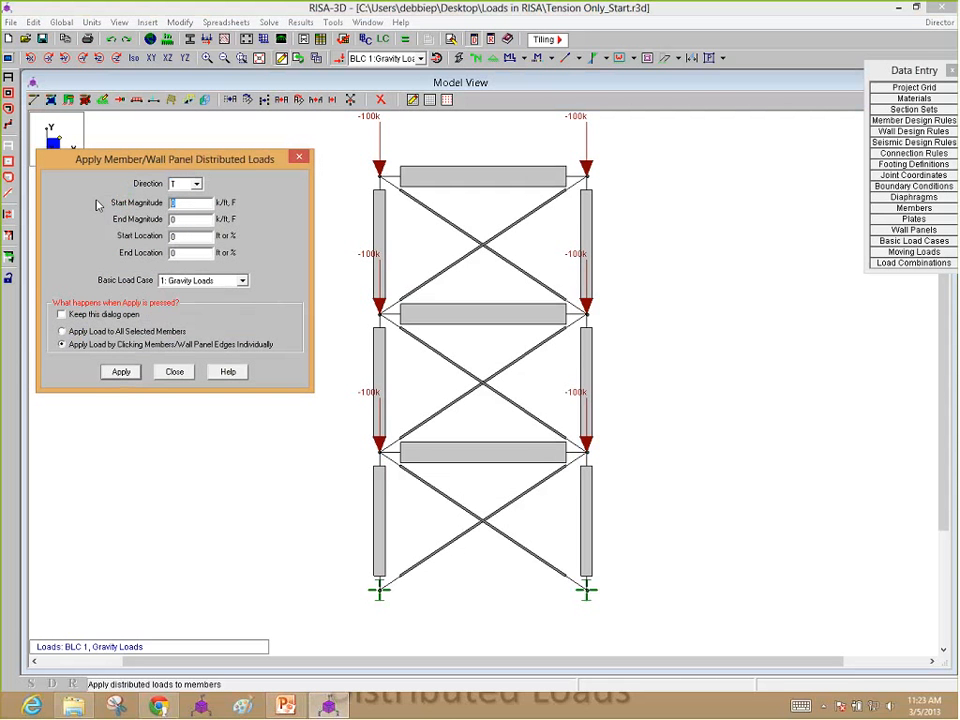
type("-50")
left_click(121, 372)
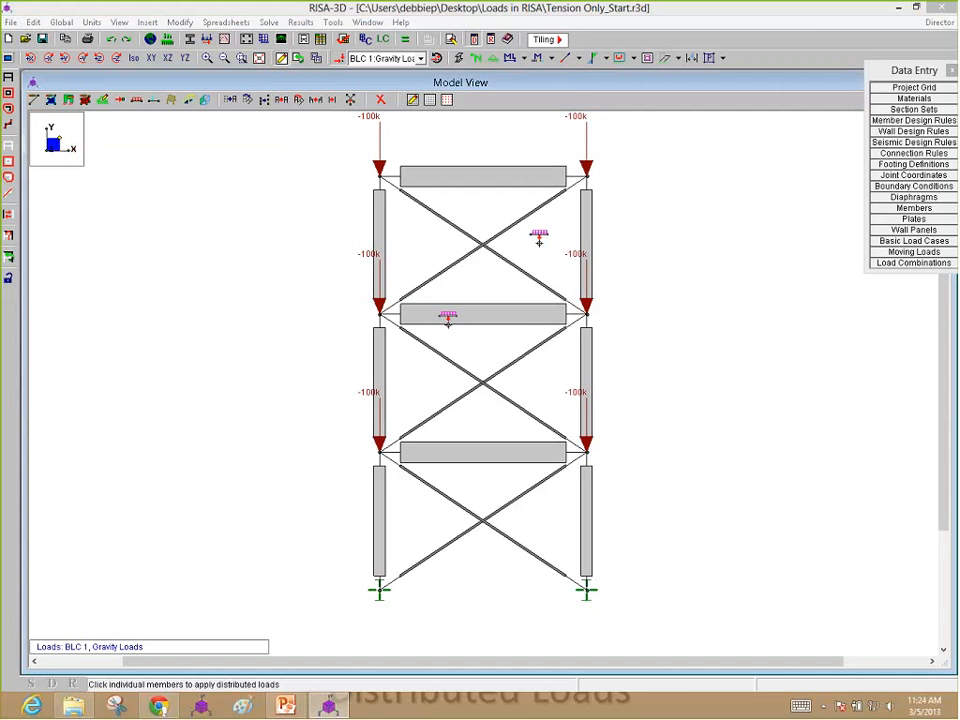
Step: Apply the -50F thermal load to all six diagonal braces across the three stories
left_click(529, 221)
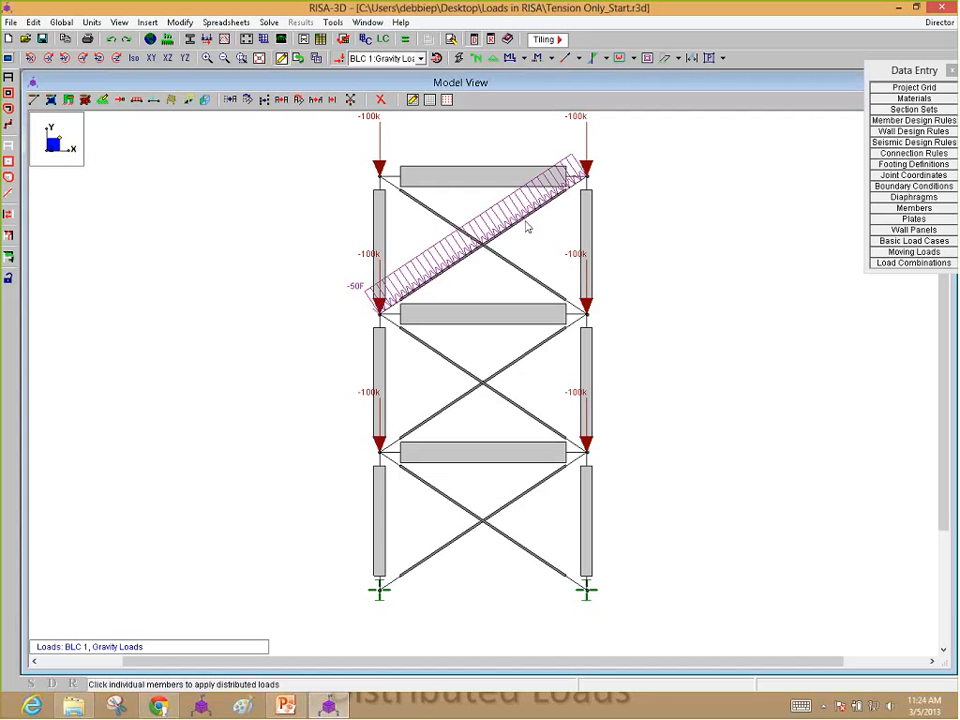
left_click(520, 264)
key("Escape")
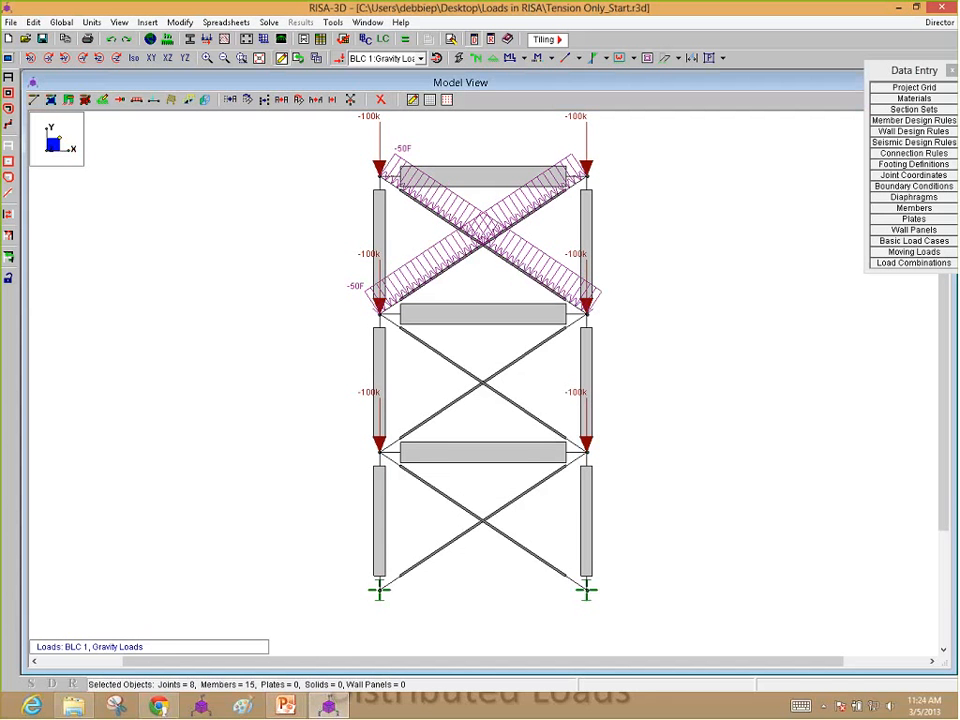
left_click(529, 353)
left_click(523, 409)
left_click(531, 482)
left_click(515, 541)
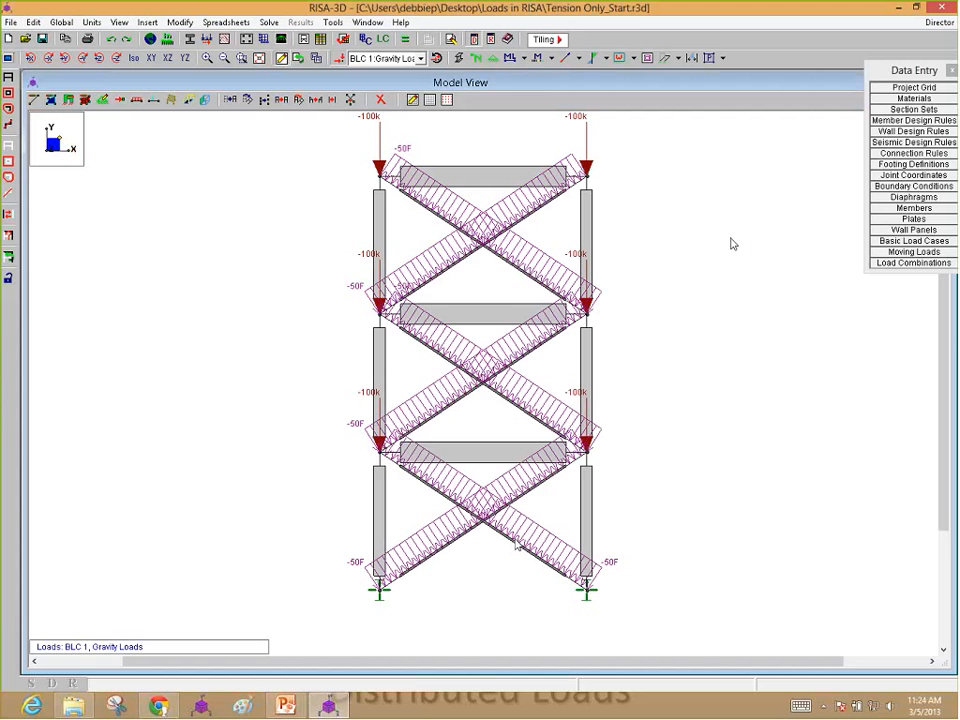
Step: Solve the Gravity Loads combination with the thermal brace loads and move the results list clear of the frame
left_click(407, 39)
left_click(427, 416)
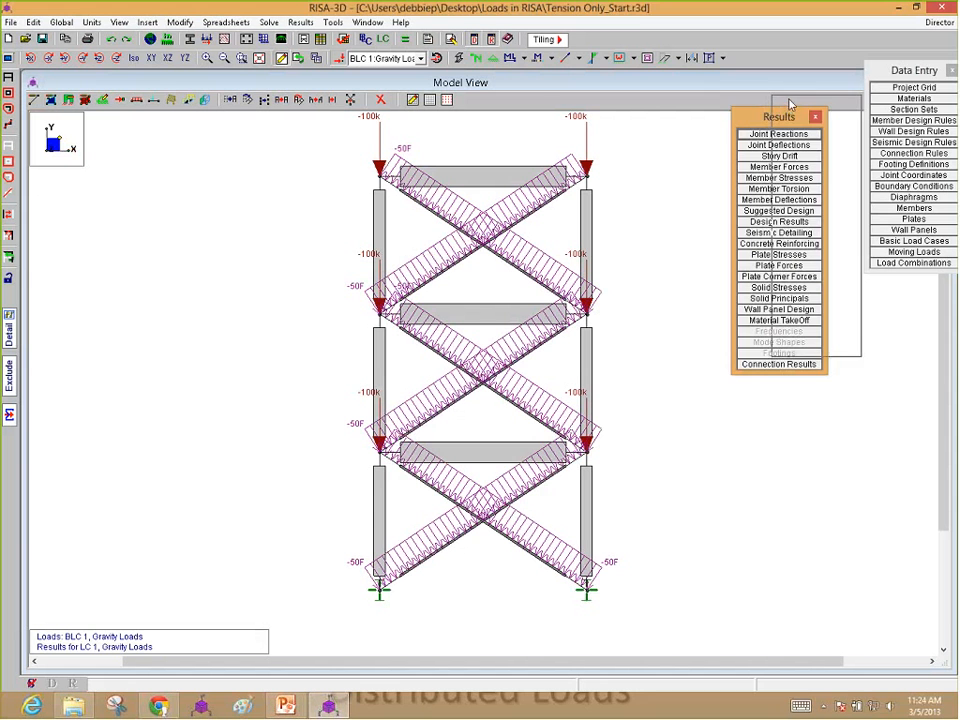
left_click_drag(789, 117, 831, 95)
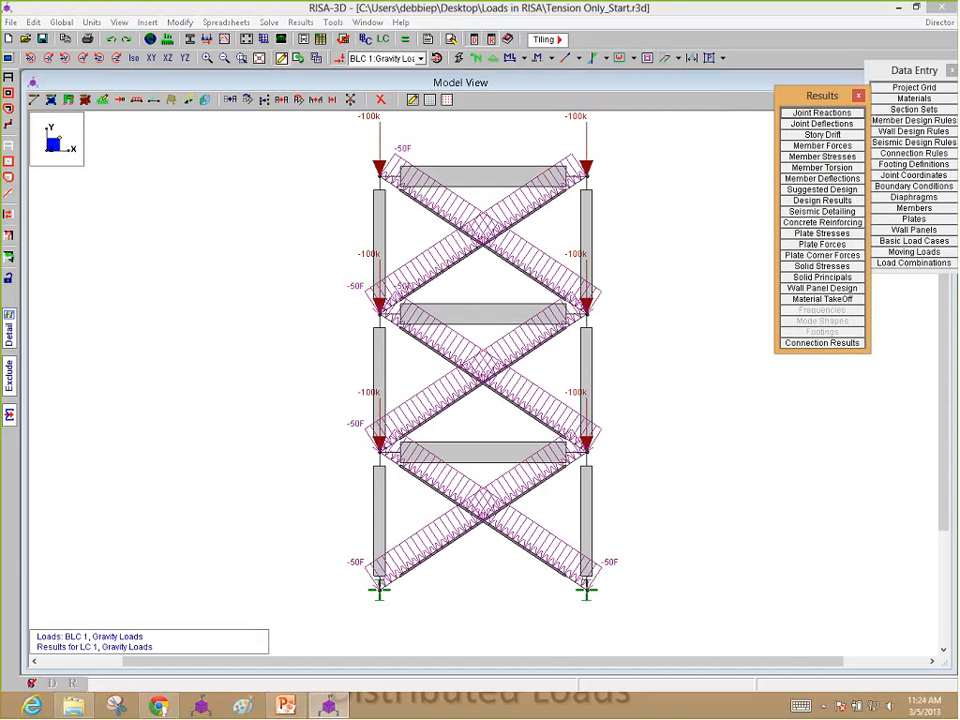
Step: Examine the enlarged detail report and axial force diagram of the lowest-story brace M14
left_click(9, 329)
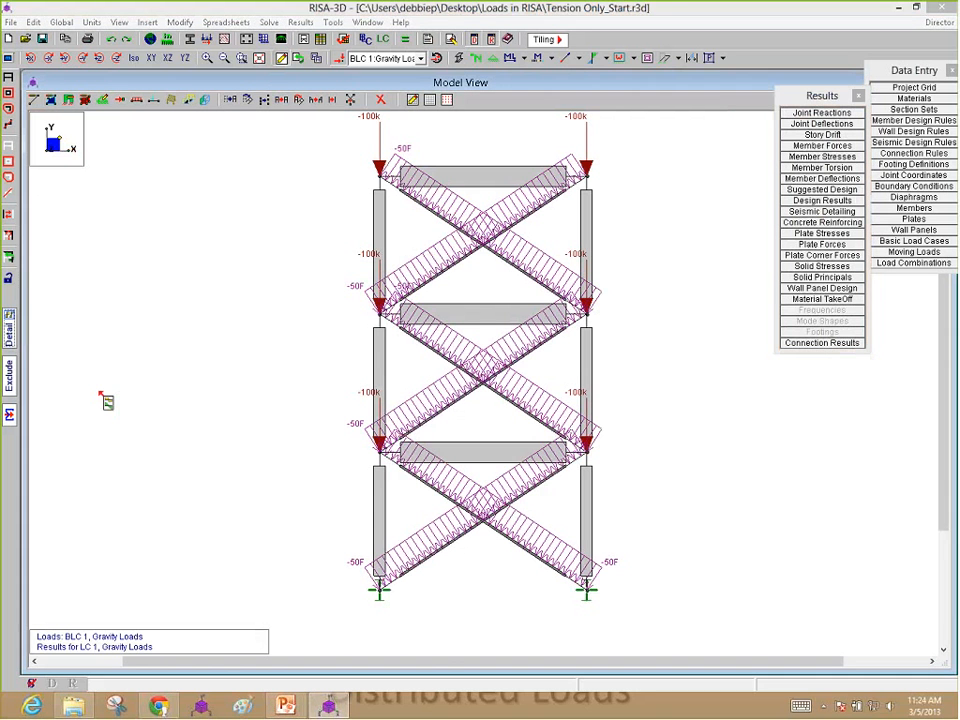
left_click(445, 556)
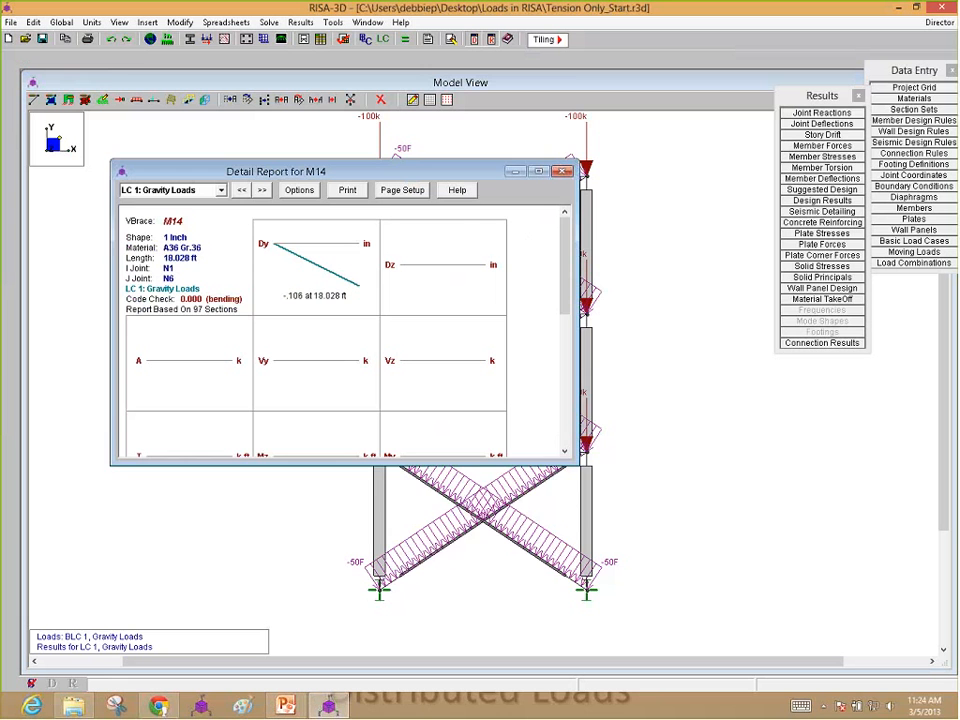
left_click_drag(229, 458, 229, 594)
left_click_drag(268, 163, 268, 73)
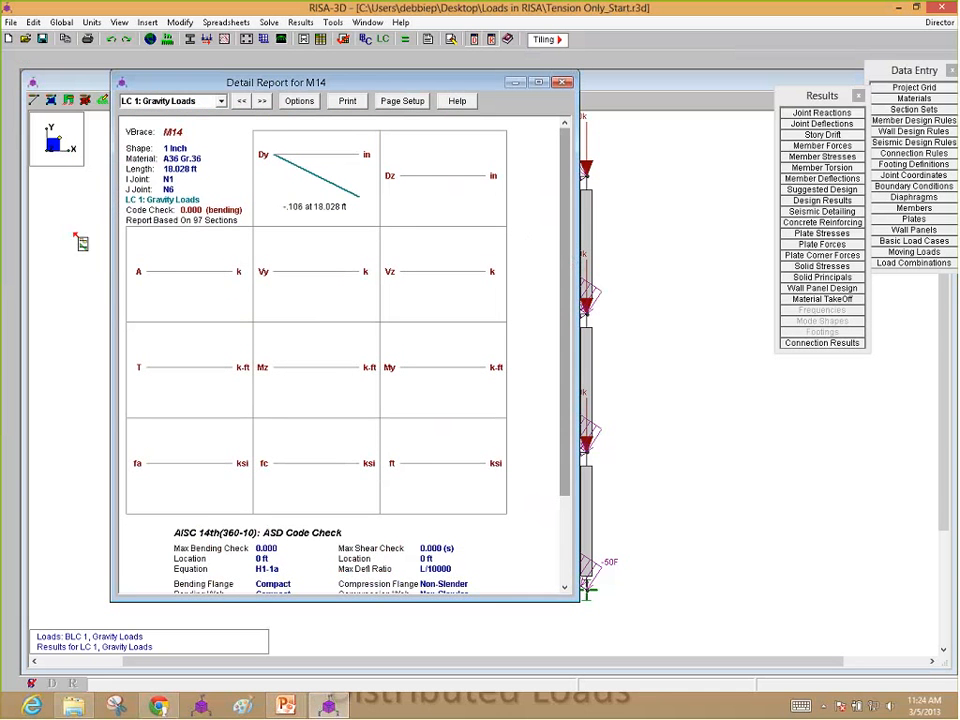
left_click(146, 266)
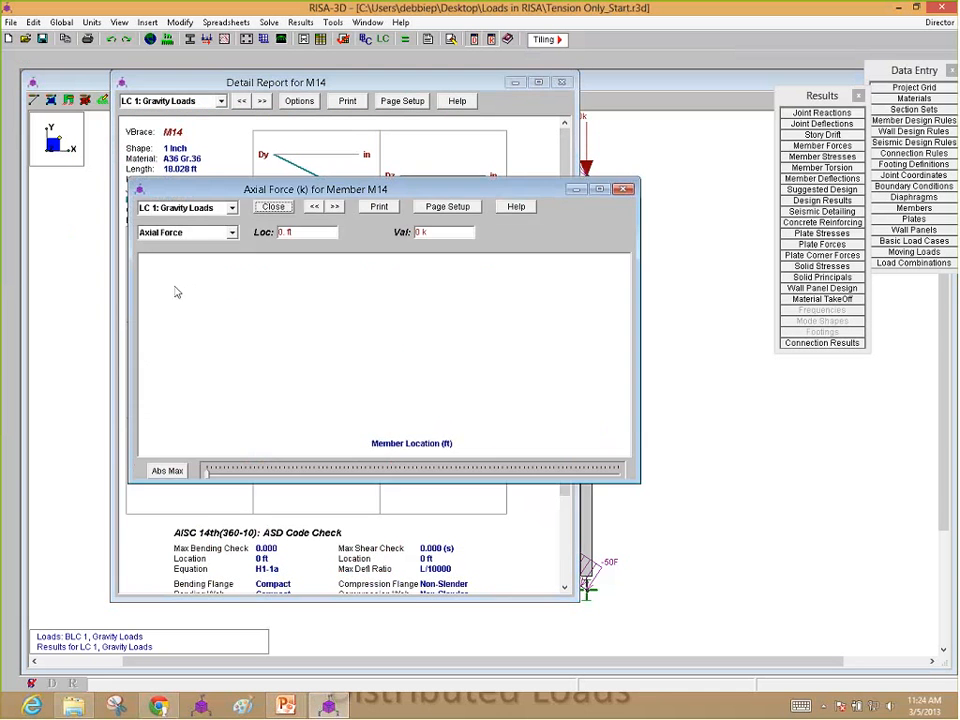
left_click(623, 189)
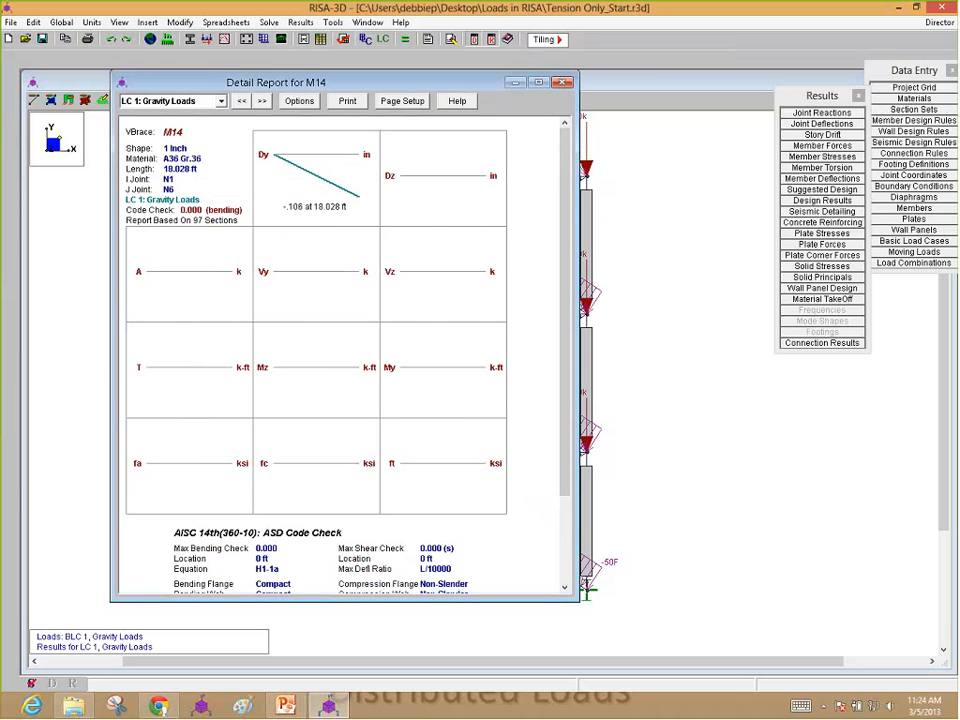
left_click(564, 82)
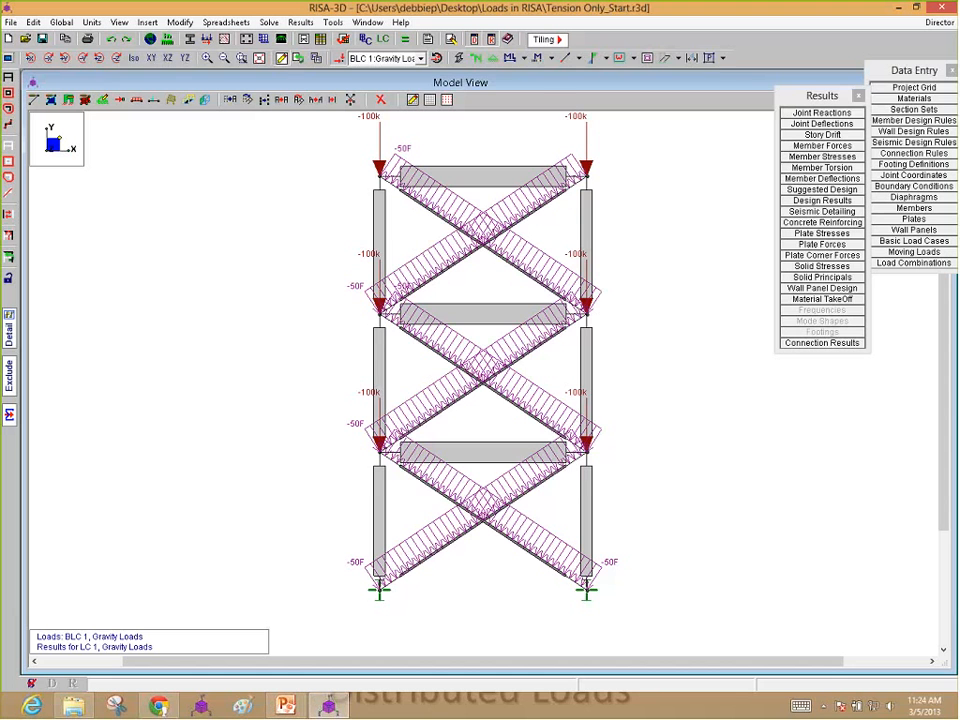
Step: Examine the Gravity Loads detail reports and axial force diagrams of braces M15, M12 and M11, closing each report
left_click(443, 501)
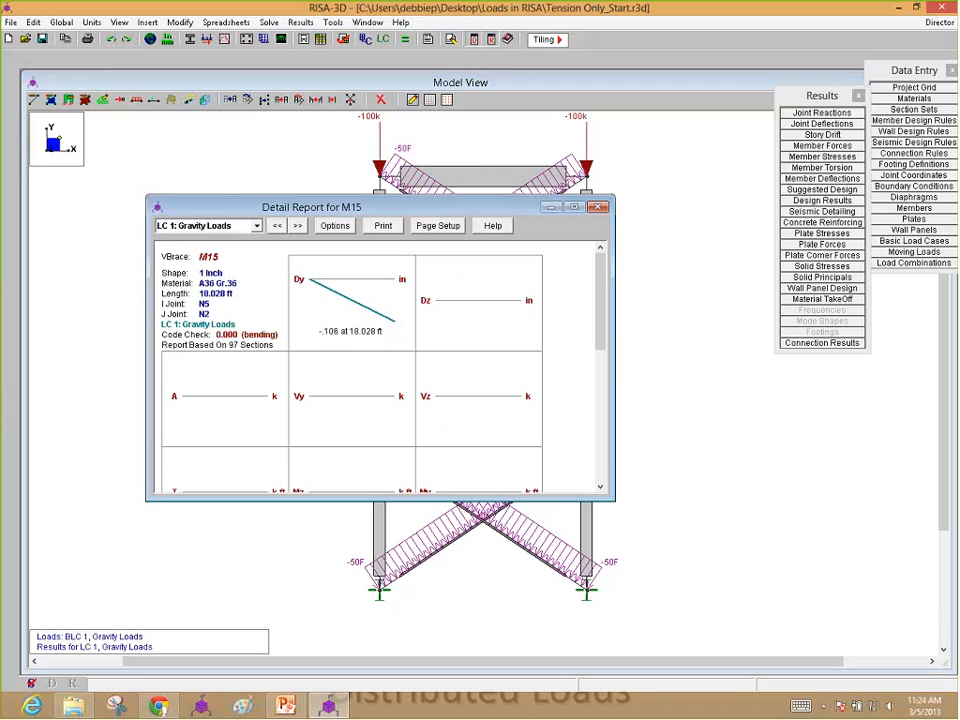
left_click(598, 207)
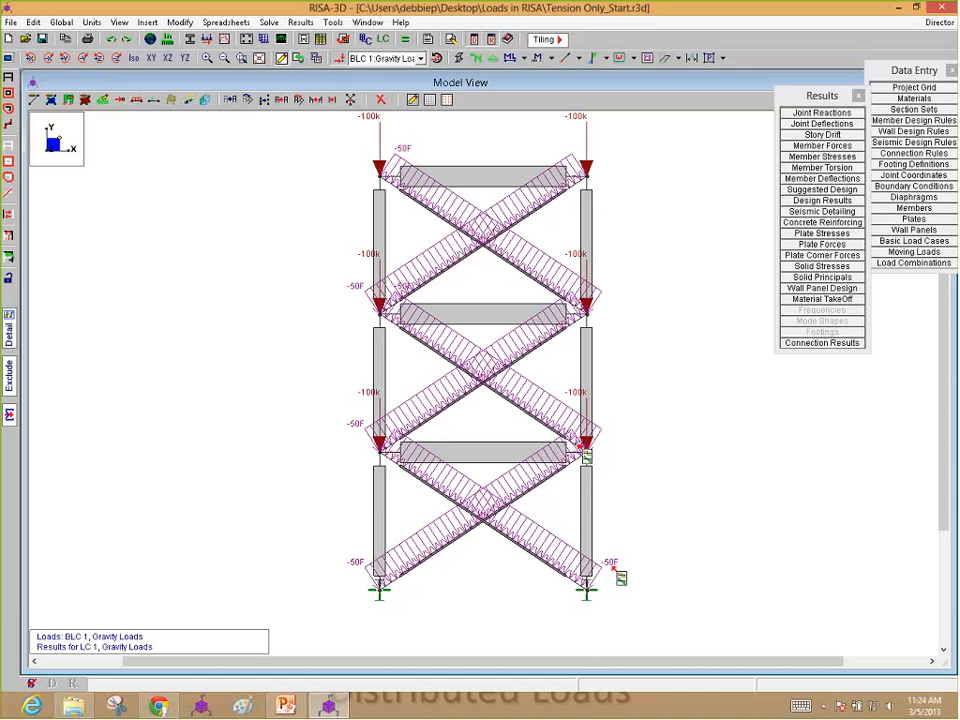
left_click(452, 416)
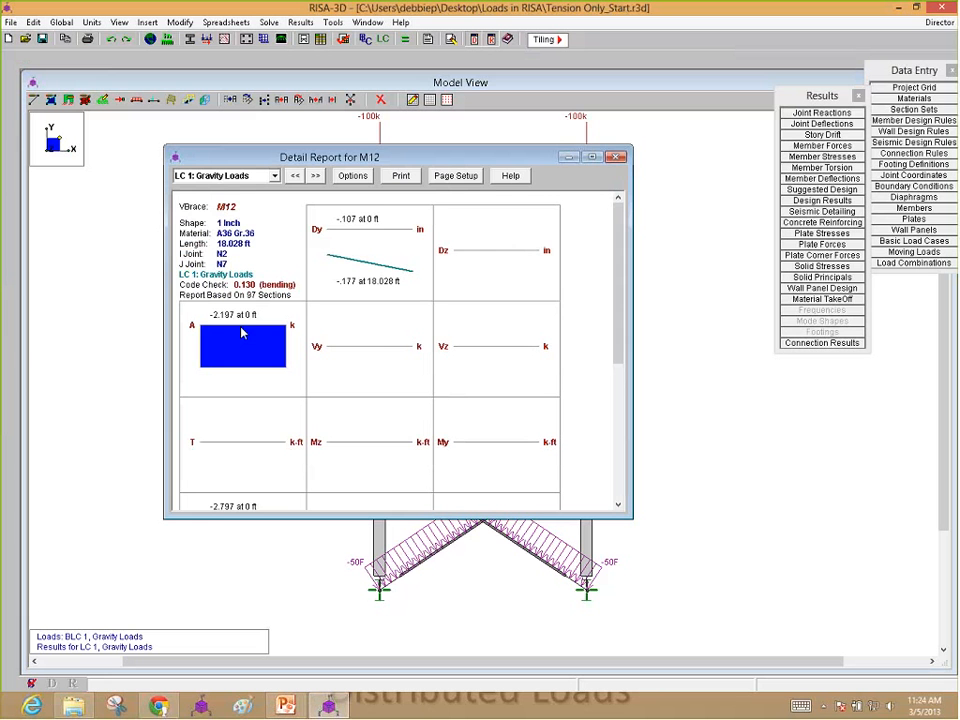
left_click(618, 157)
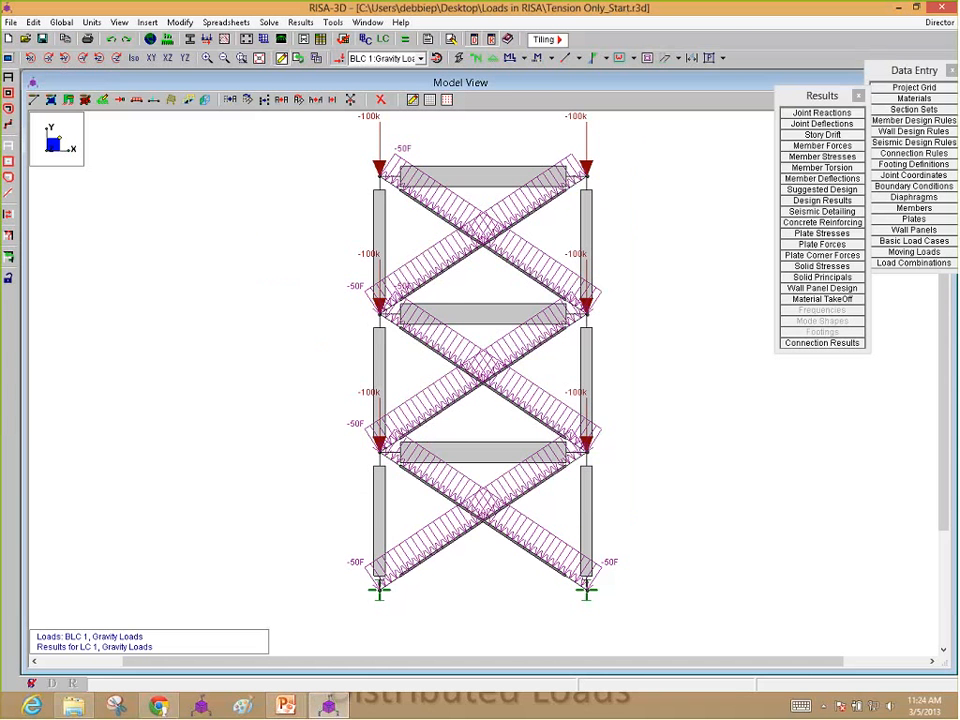
left_click(549, 360)
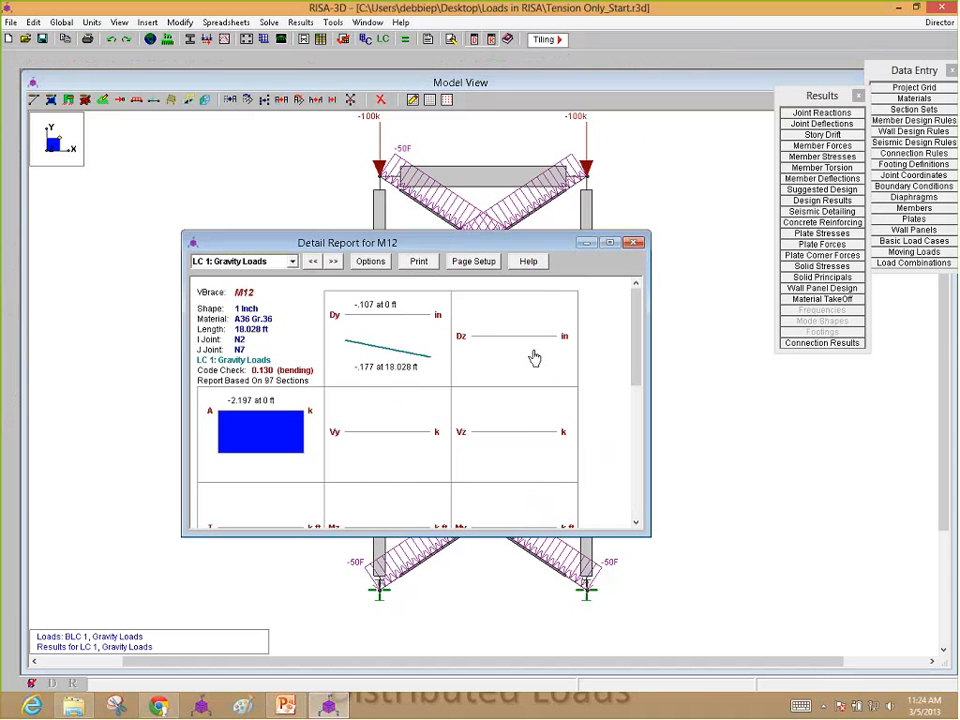
key("Escape")
left_click(537, 216)
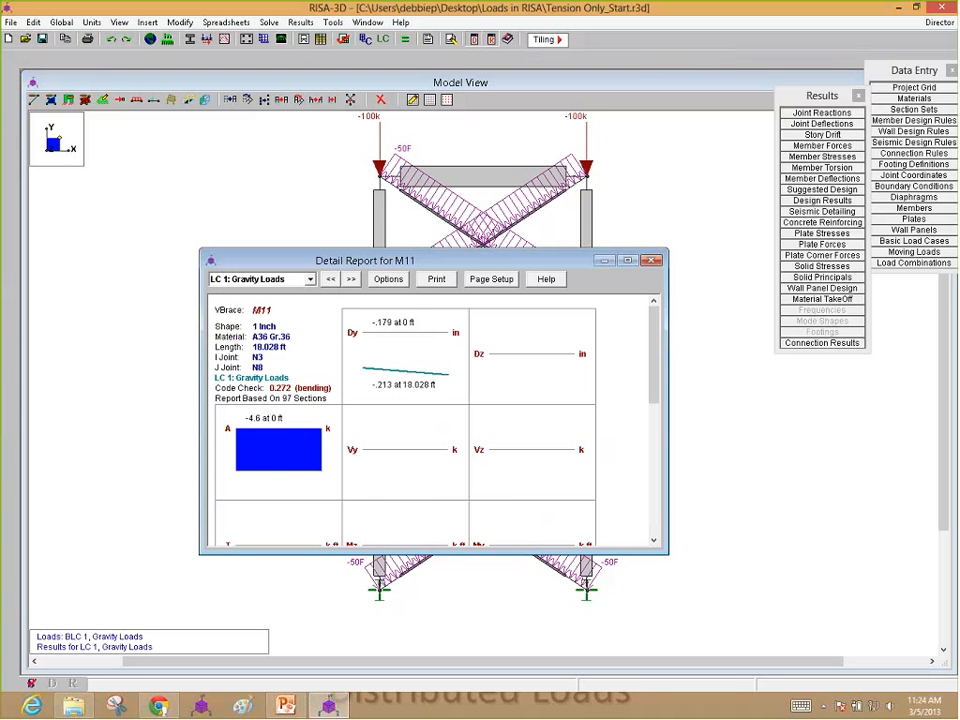
left_click(651, 262)
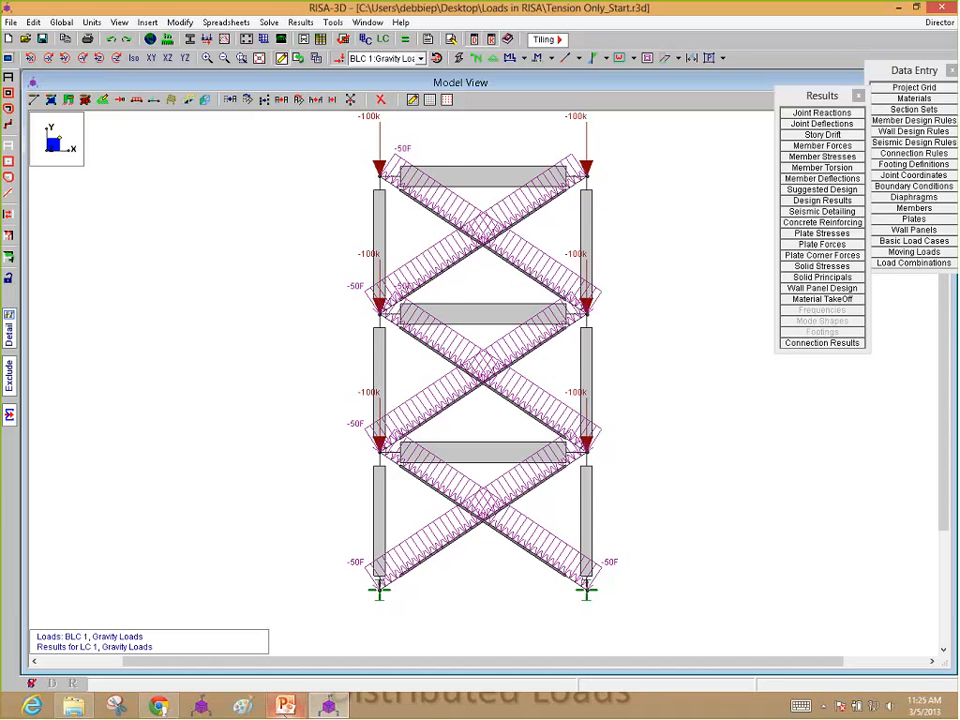
Step: Switch to the PowerPoint slide show and advance to the Projected Loading slide on snow loads
left_click(285, 706)
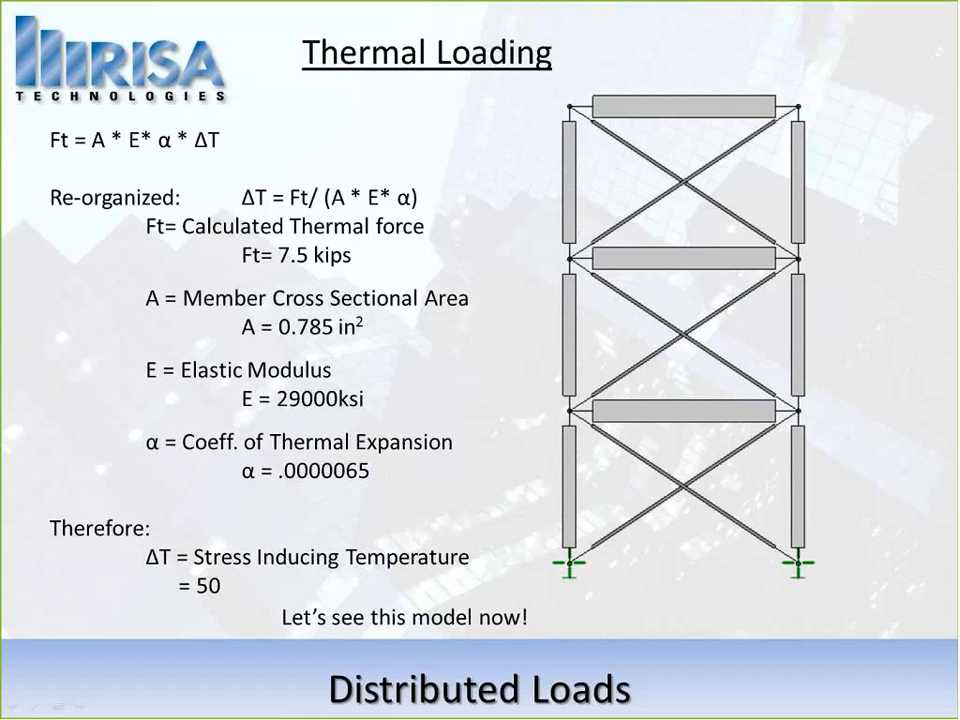
left_click(486, 543)
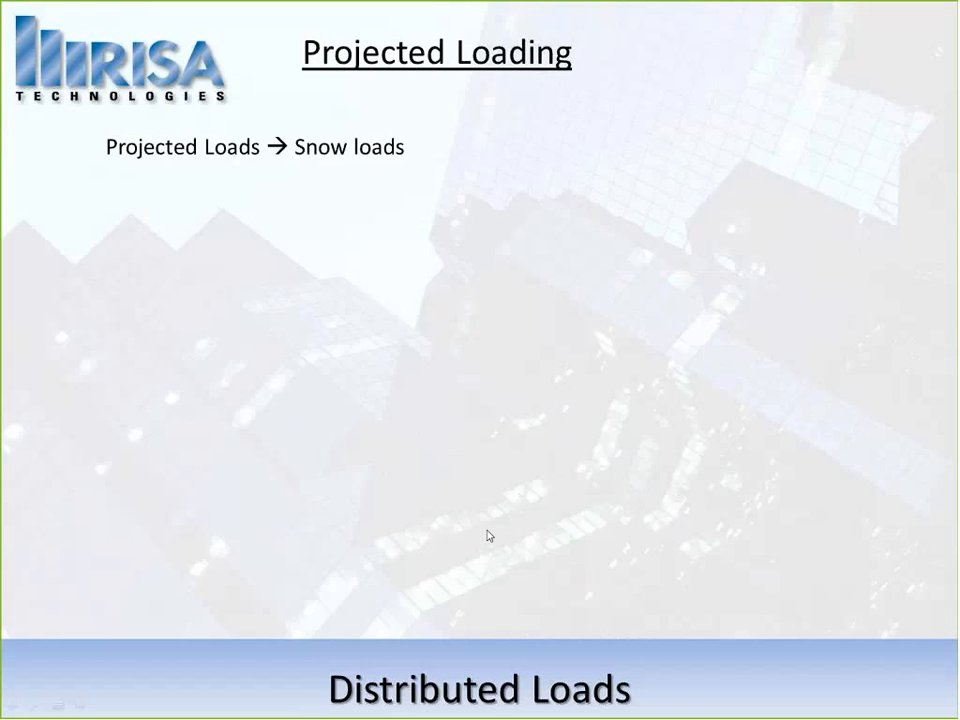
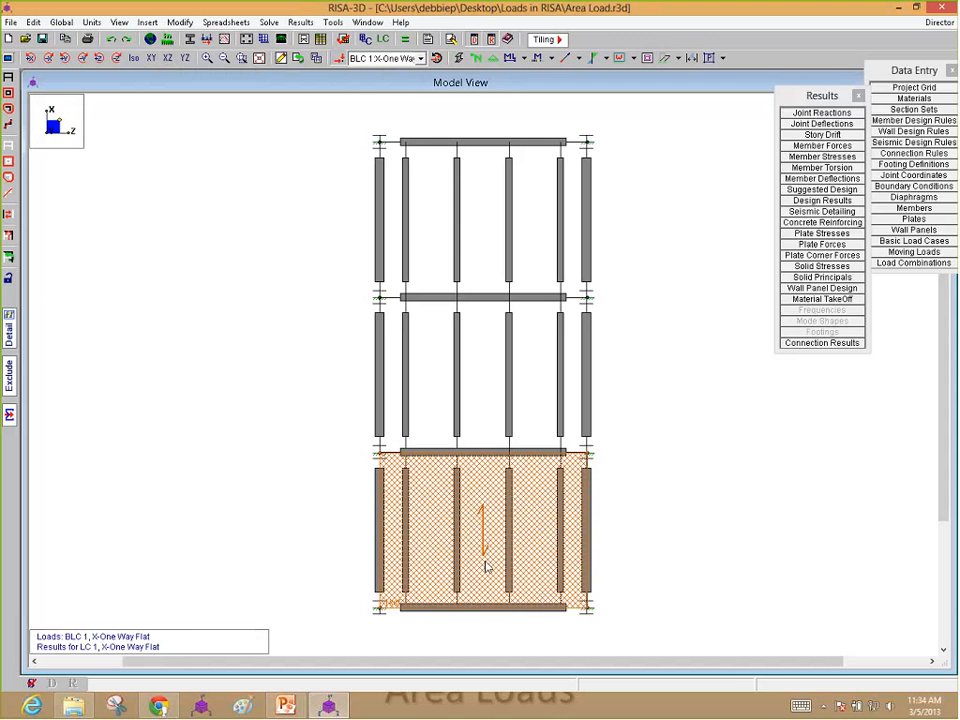
Step: Show the members as plain lines and display the area loads of BLC 2 Z-One Way Flat and BLC 3 Two Way Flat
left_click(458, 58)
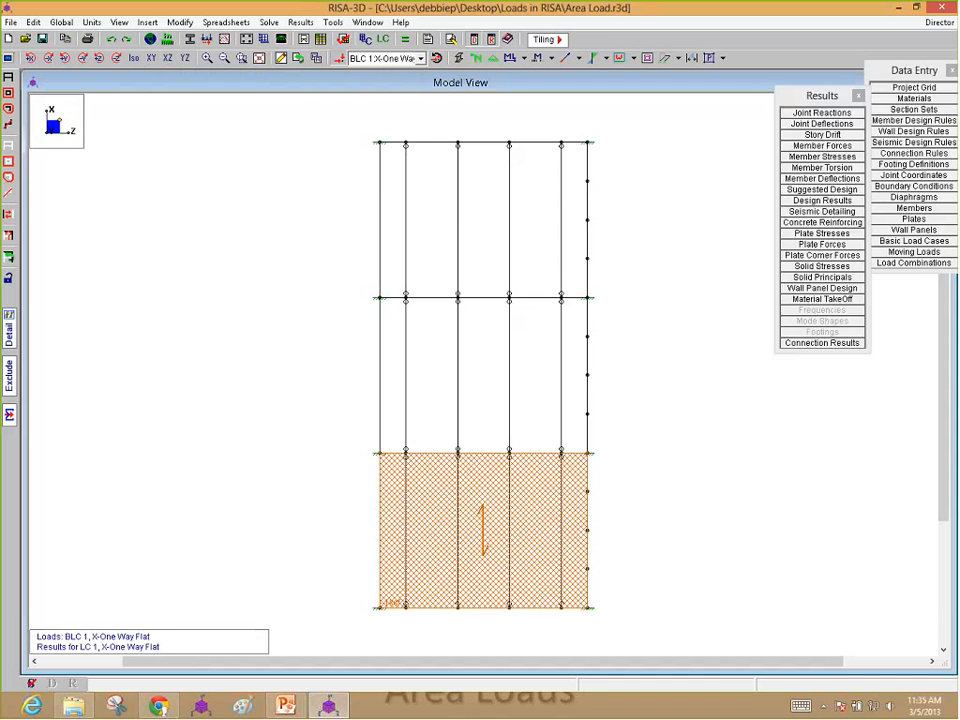
left_click(421, 58)
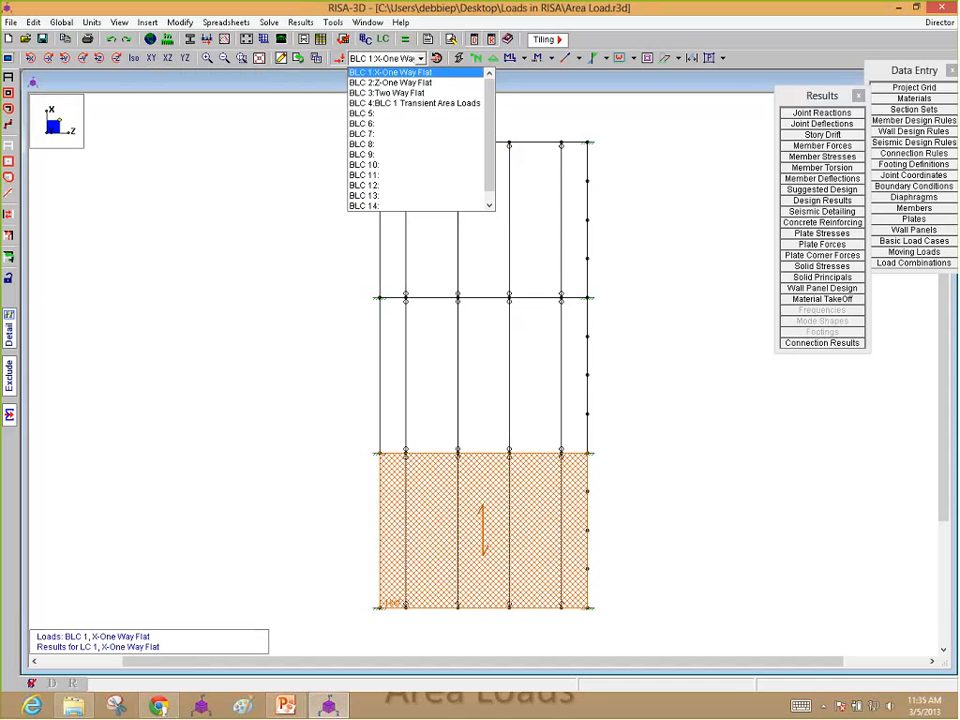
left_click(375, 81)
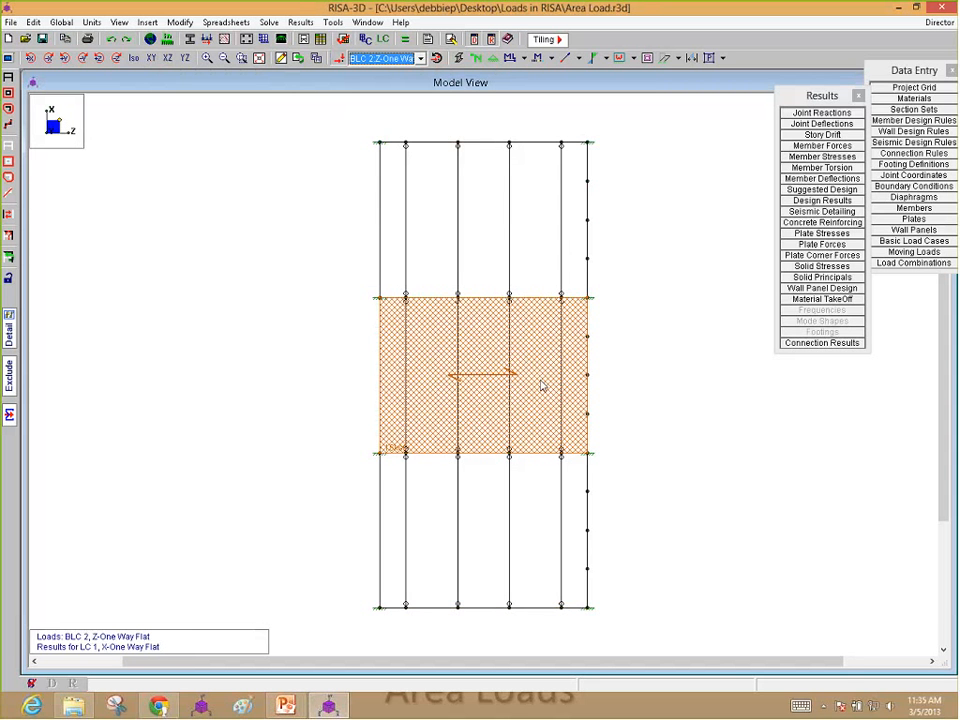
left_click(421, 58)
left_click(395, 91)
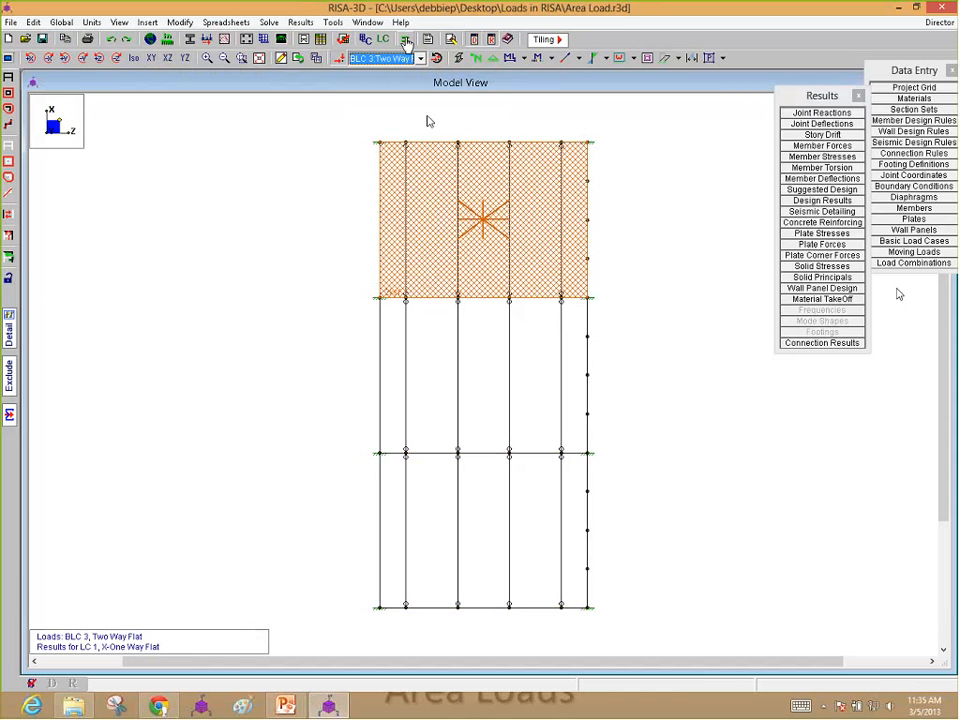
Step: Solve the single combination X-One Way Flat, clearing the old results, and display the BLC 1 area load on the model
left_click(407, 42)
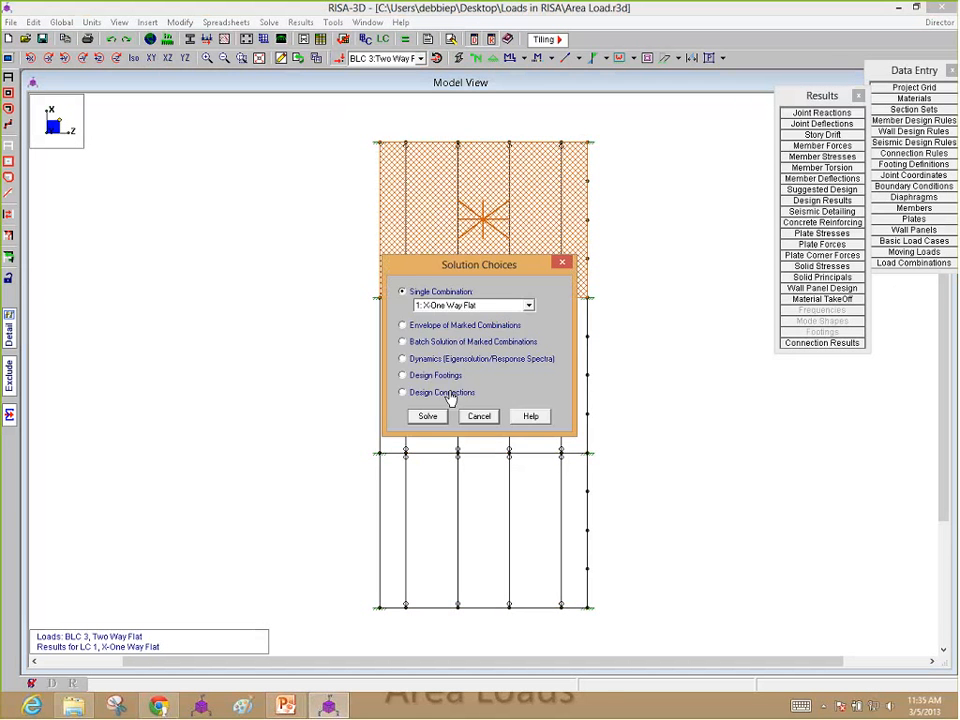
left_click(424, 474)
left_click(256, 180)
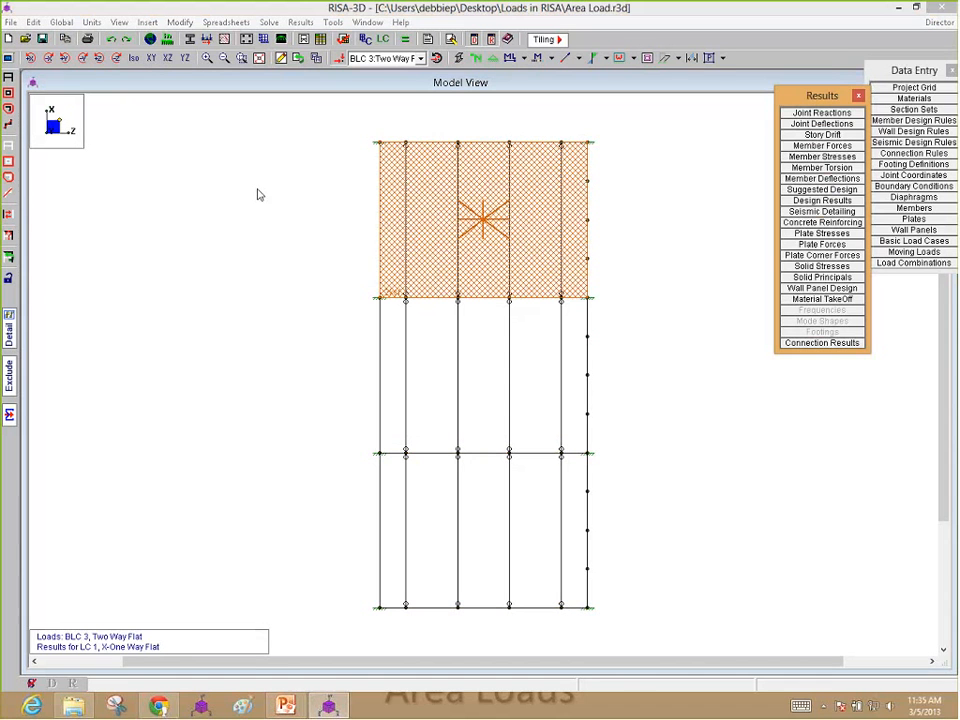
left_click(375, 58)
left_click(388, 72)
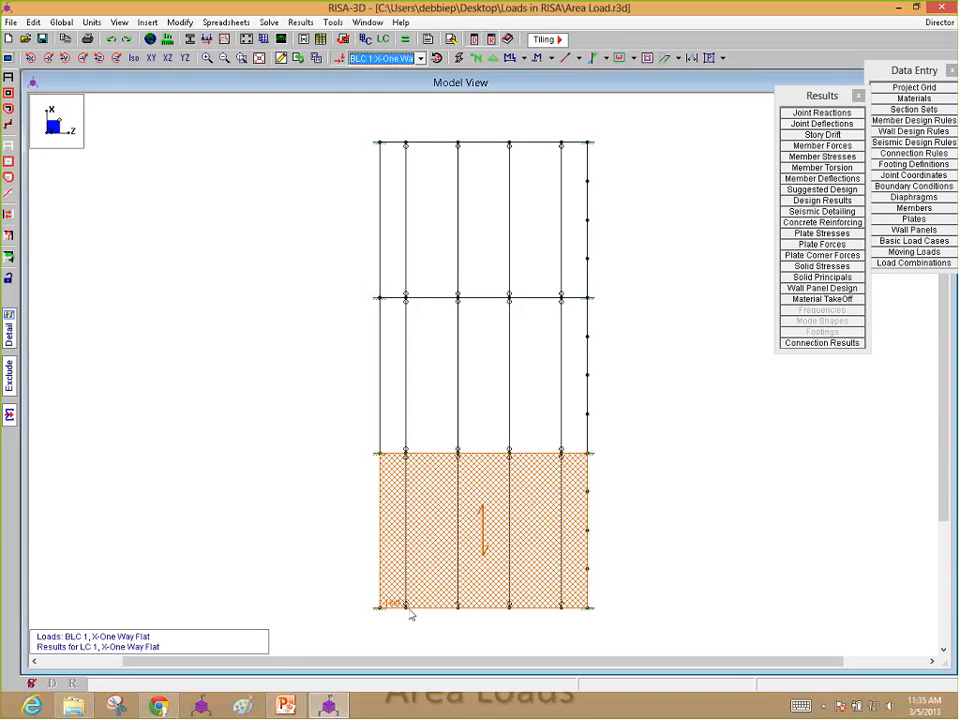
left_click(413, 59)
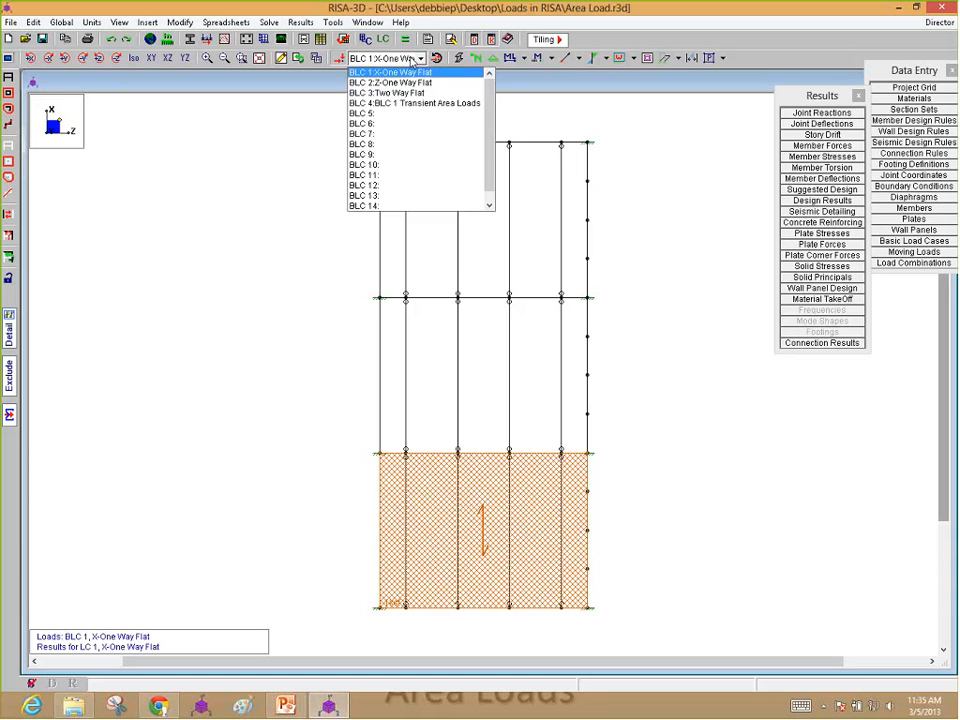
left_click(413, 60)
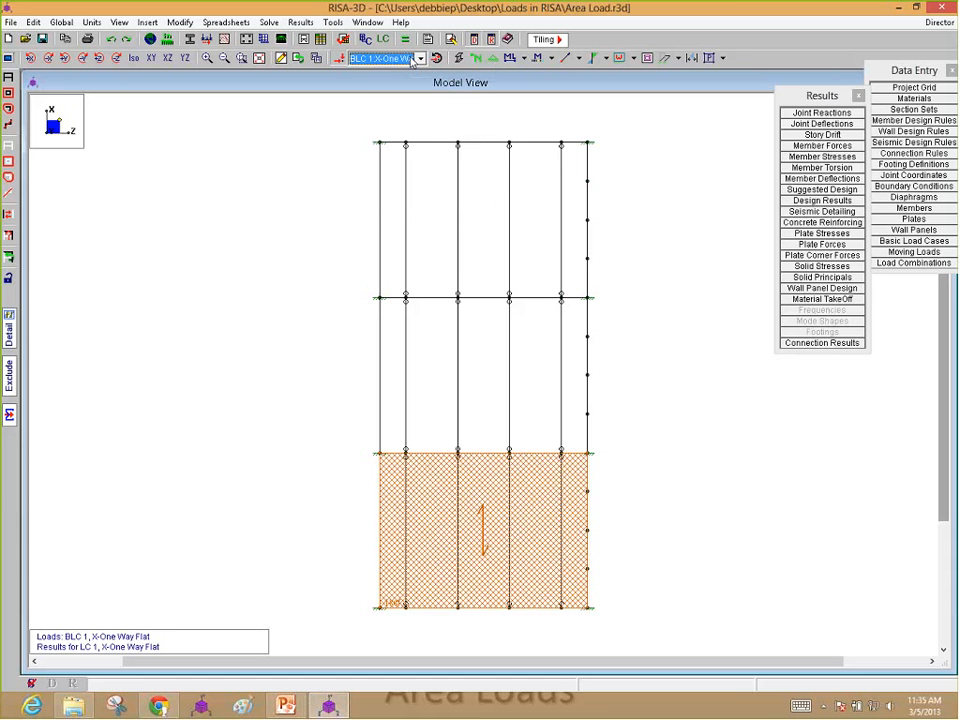
Step: Examine the member distributed loads of BLC 1 Transient Area Loads from the Basic Load Cases spreadsheet and close both spreadsheets
left_click(930, 241)
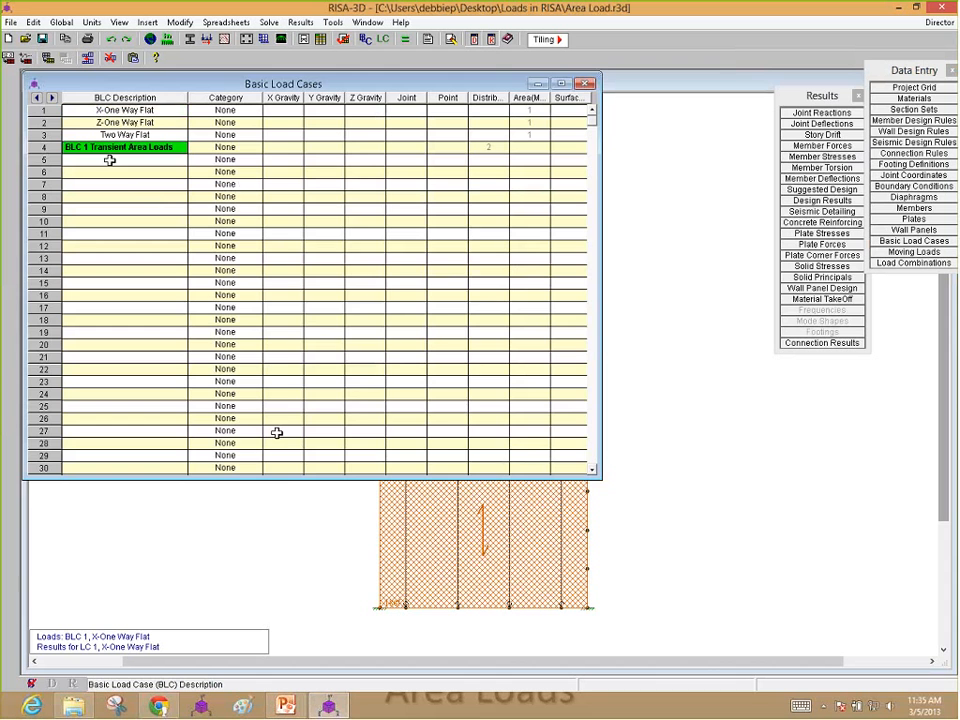
left_click_drag(290, 478, 291, 203)
left_click(488, 148)
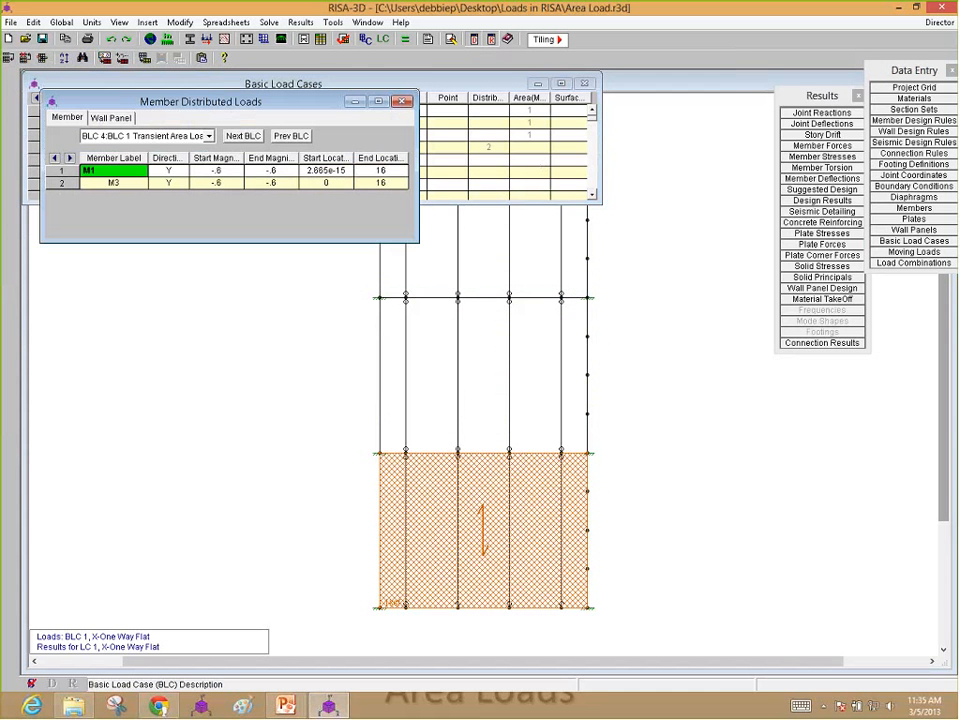
left_click_drag(253, 103, 259, 231)
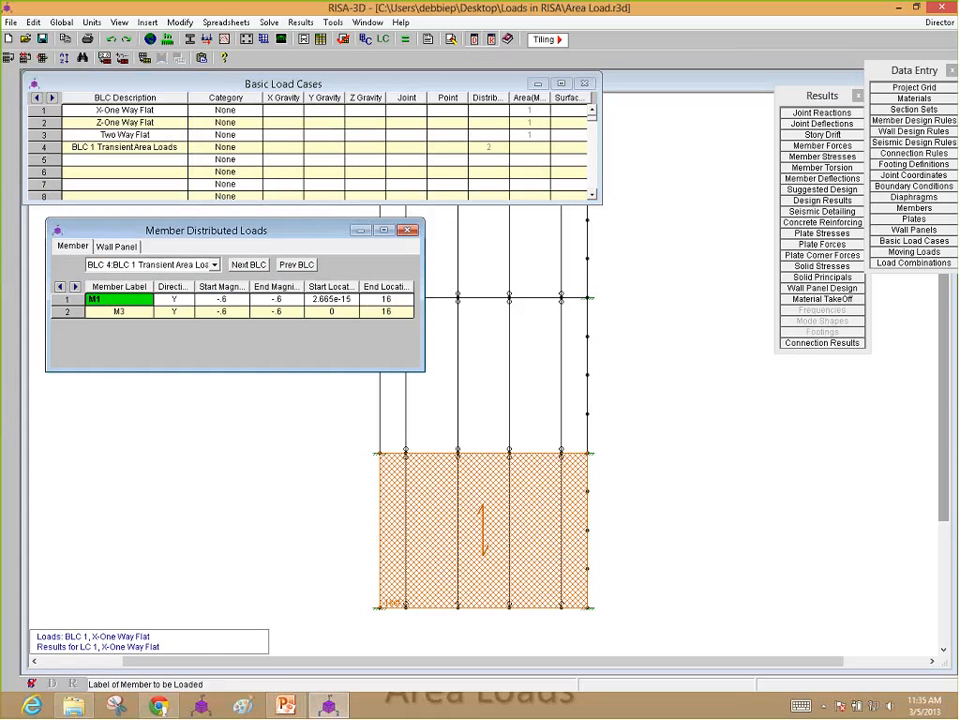
left_click(407, 230)
left_click(585, 84)
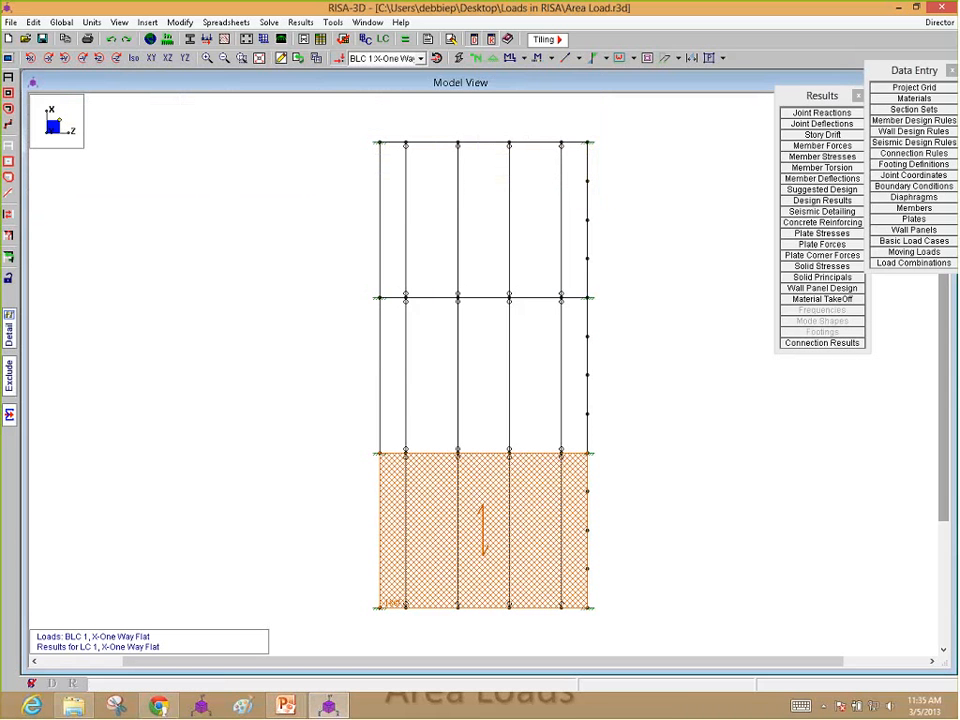
Step: Display the BLC 1 Transient Area Loads on the model in an isometric view
left_click(390, 58)
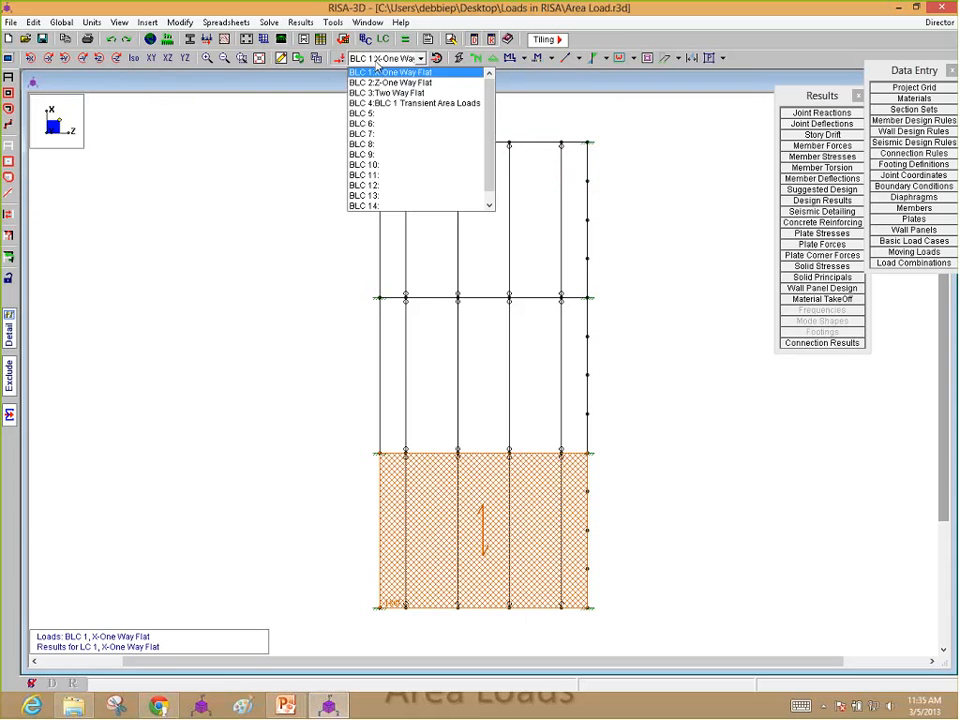
left_click(397, 103)
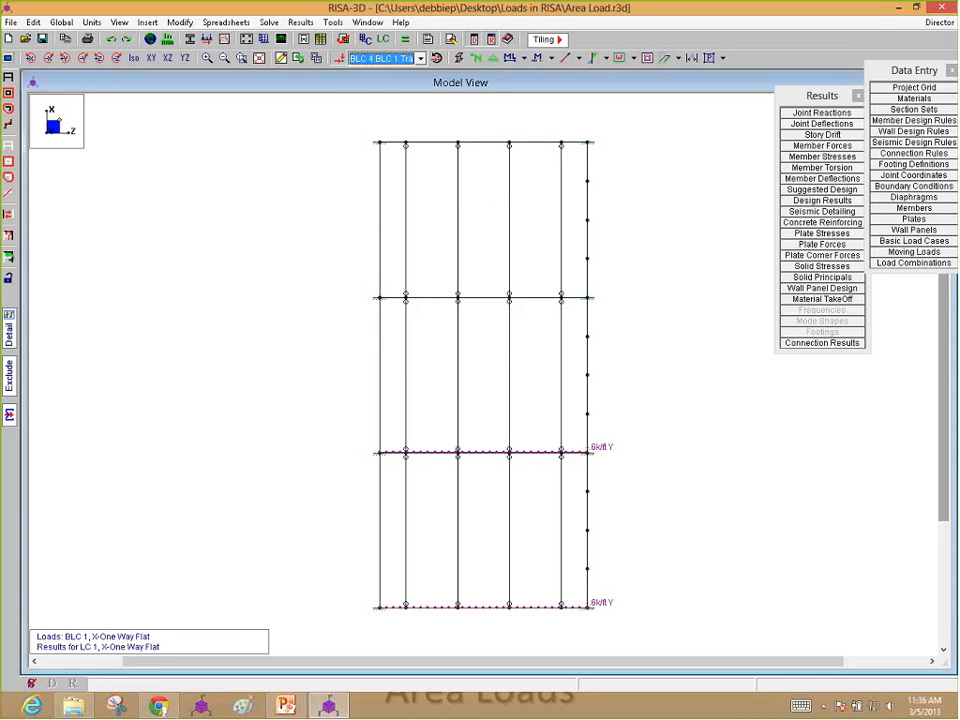
left_click(134, 58)
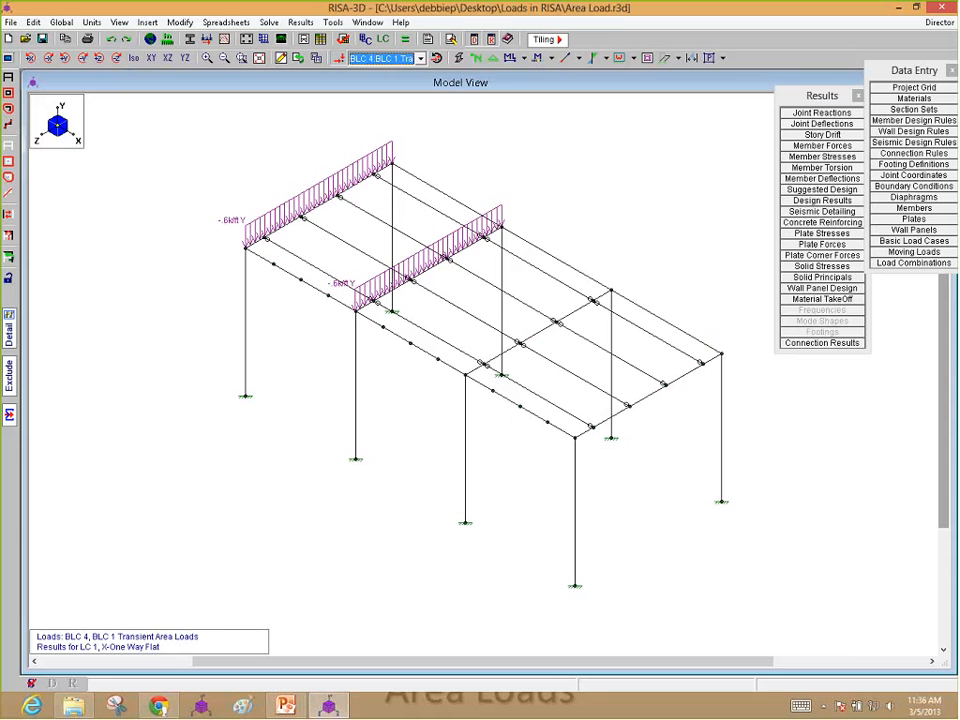
Step: Solve the single combination Z-One Way Flat, clearing the current results
left_click(404, 39)
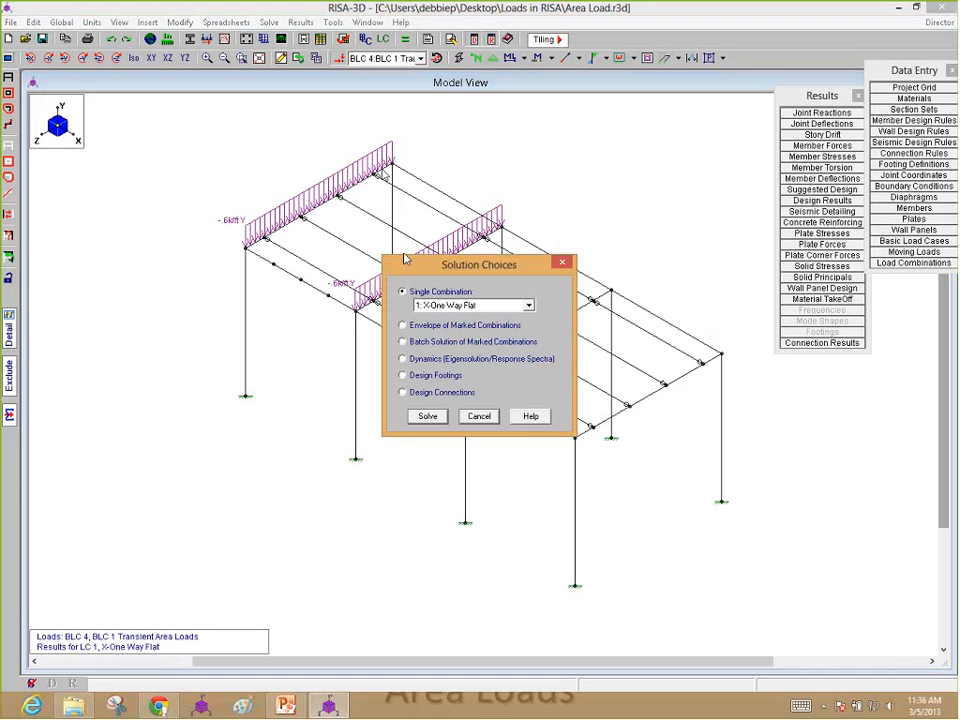
left_click(528, 305)
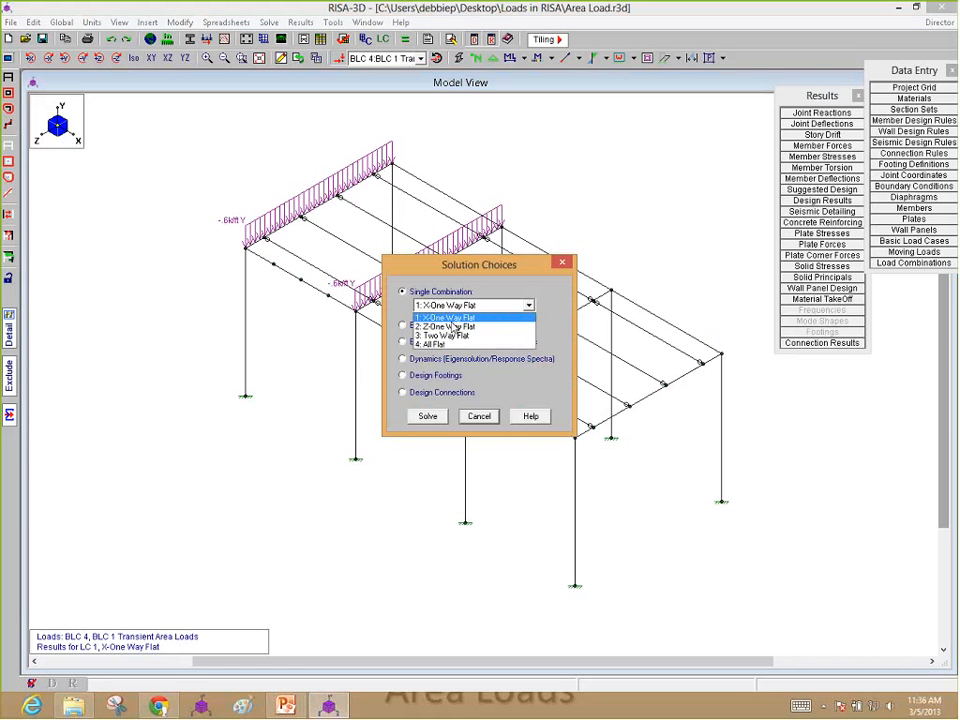
left_click(440, 326)
left_click_drag(468, 264, 409, 434)
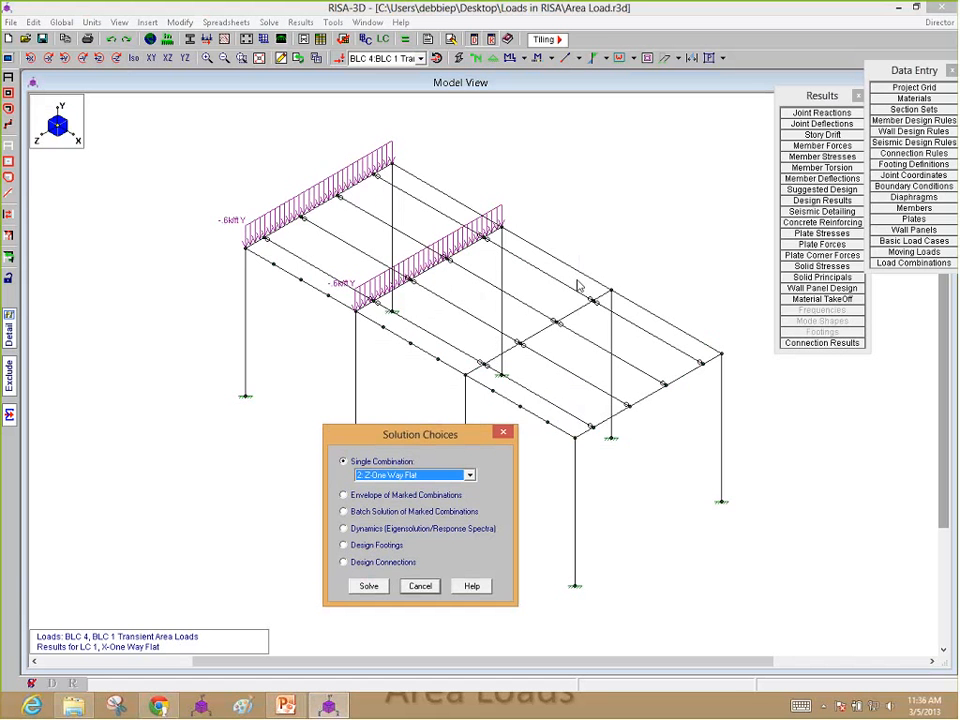
left_click(369, 588)
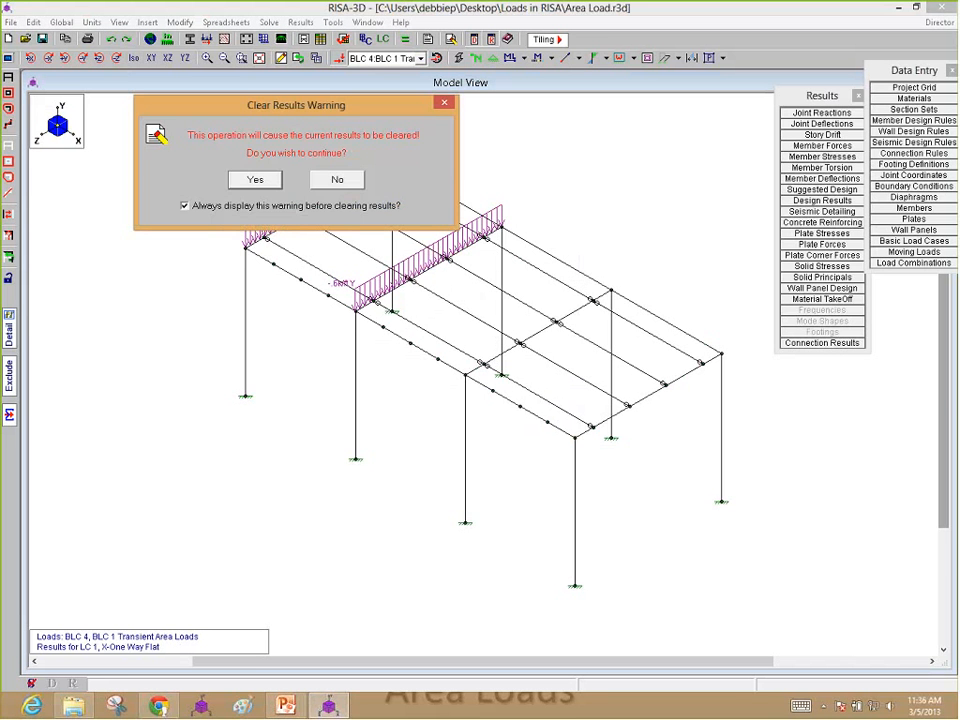
left_click(259, 183)
Step: Compare the BLC 2 Z-One Way Flat area load with its BLC 2 Transient Area Loads on the model
left_click(400, 59)
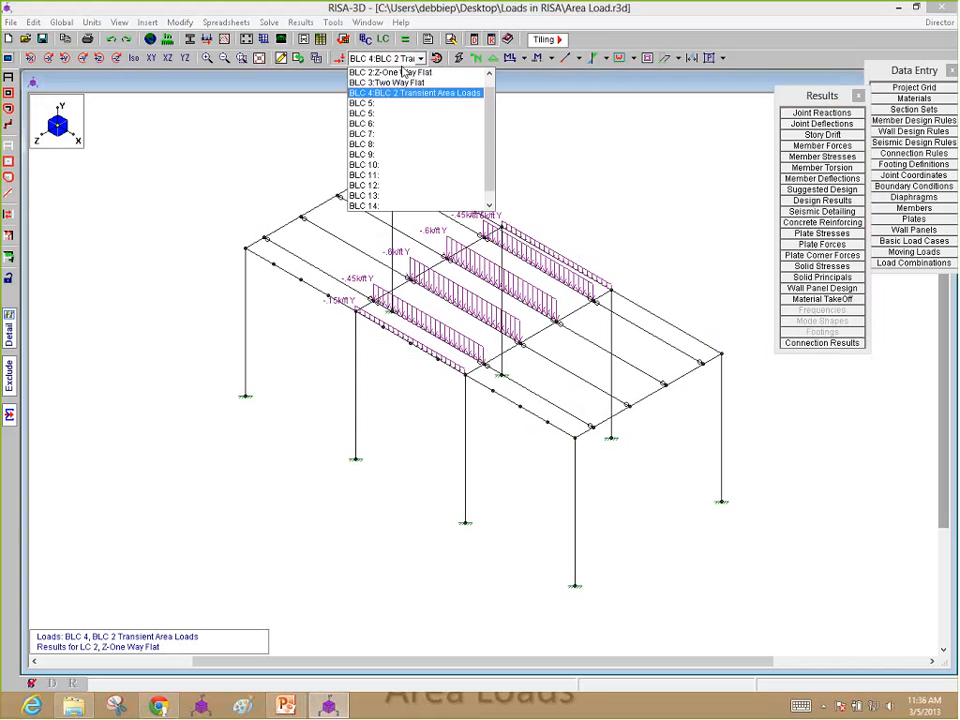
left_click(403, 72)
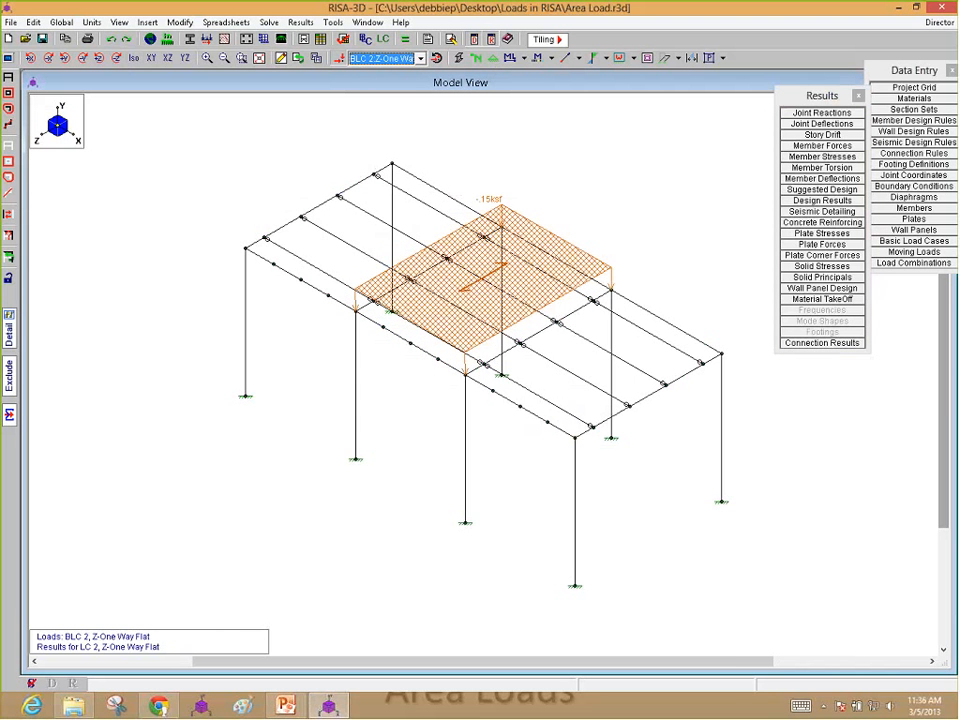
left_click(388, 59)
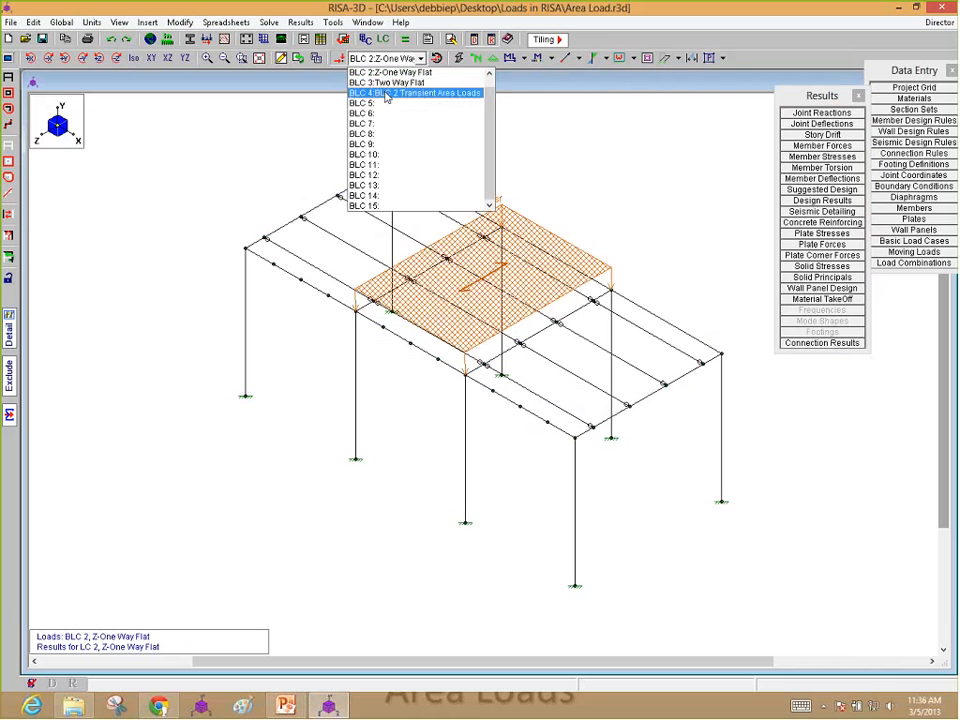
left_click(381, 93)
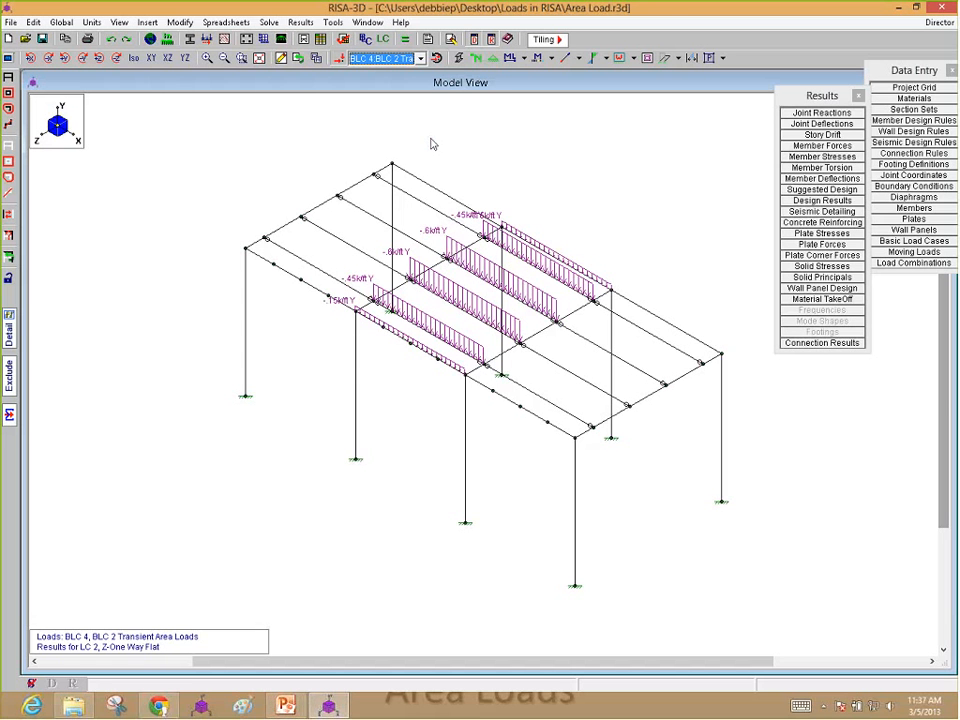
Step: Run a batch solution of the marked load combinations, clearing the current results
left_click(383, 59)
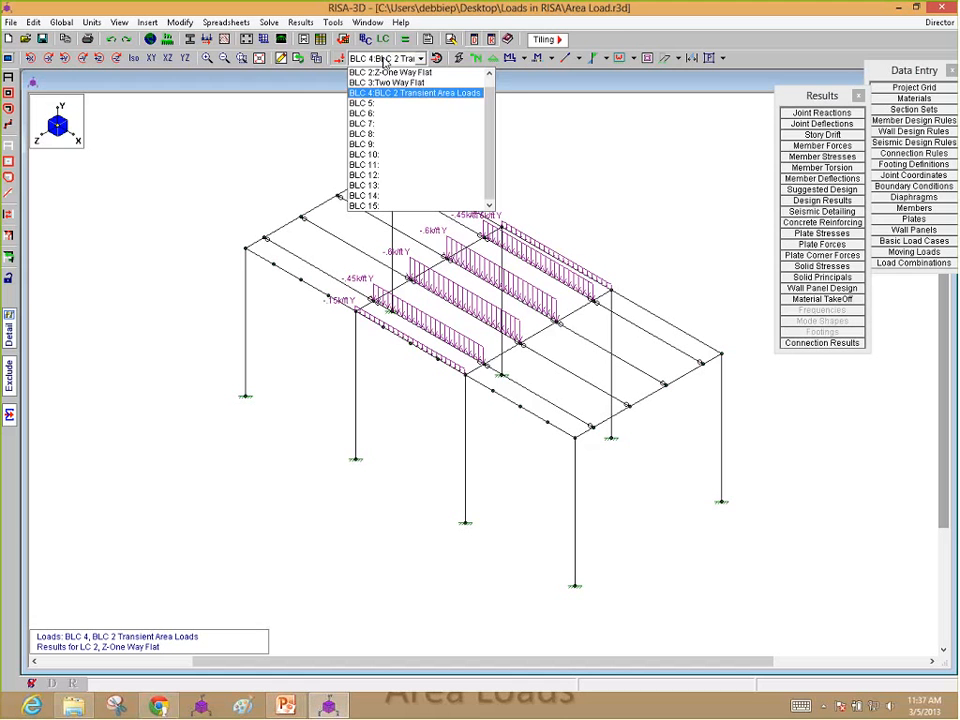
left_click(404, 43)
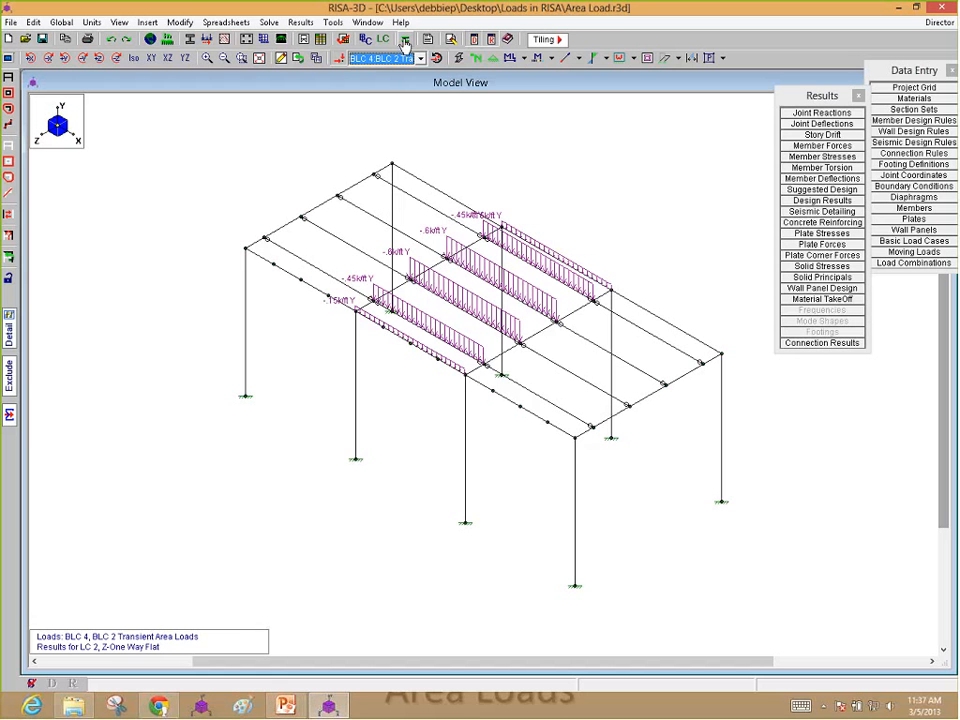
left_click(405, 40)
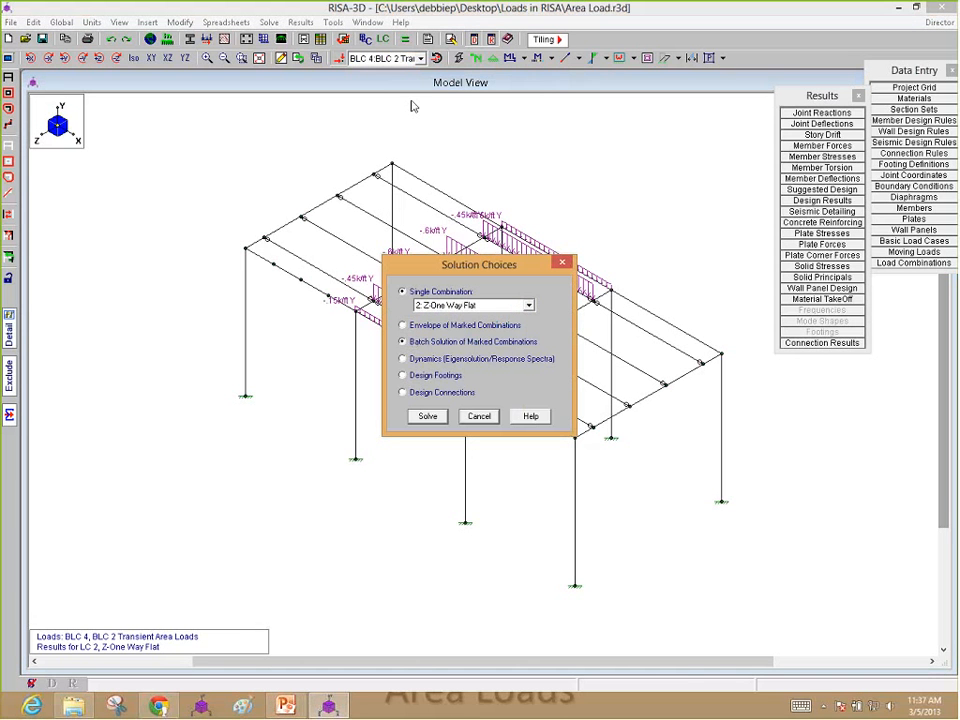
left_click(429, 417)
left_click(260, 179)
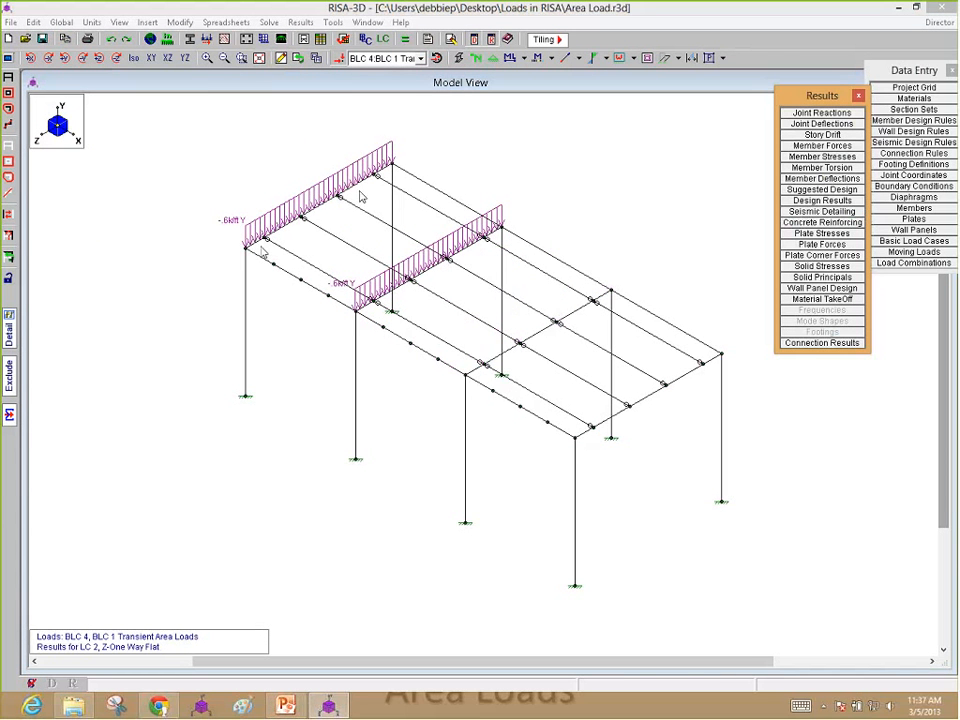
Step: Display the BLC 2 Transient Area Loads, followed by the BLC 3 Two Way Flat area load, on the model
left_click(421, 58)
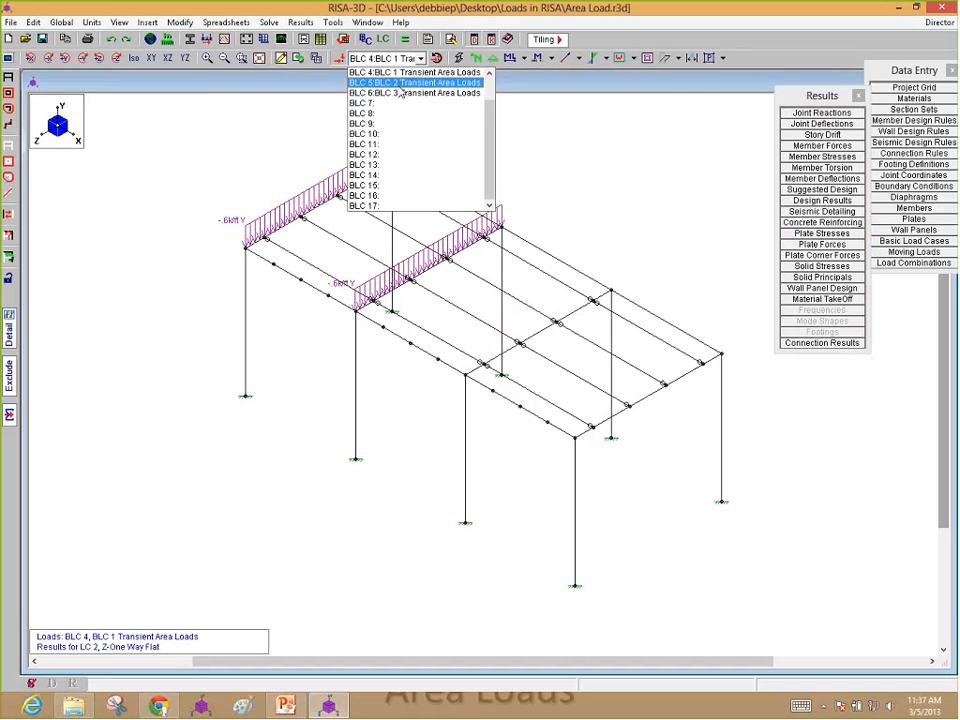
left_click(395, 80)
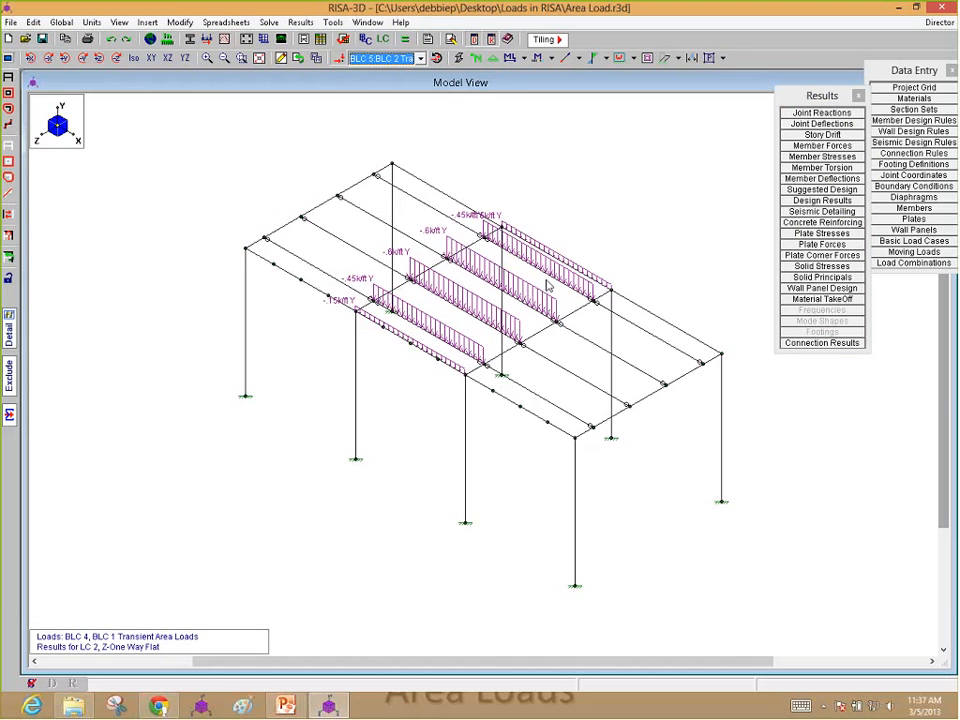
left_click(421, 58)
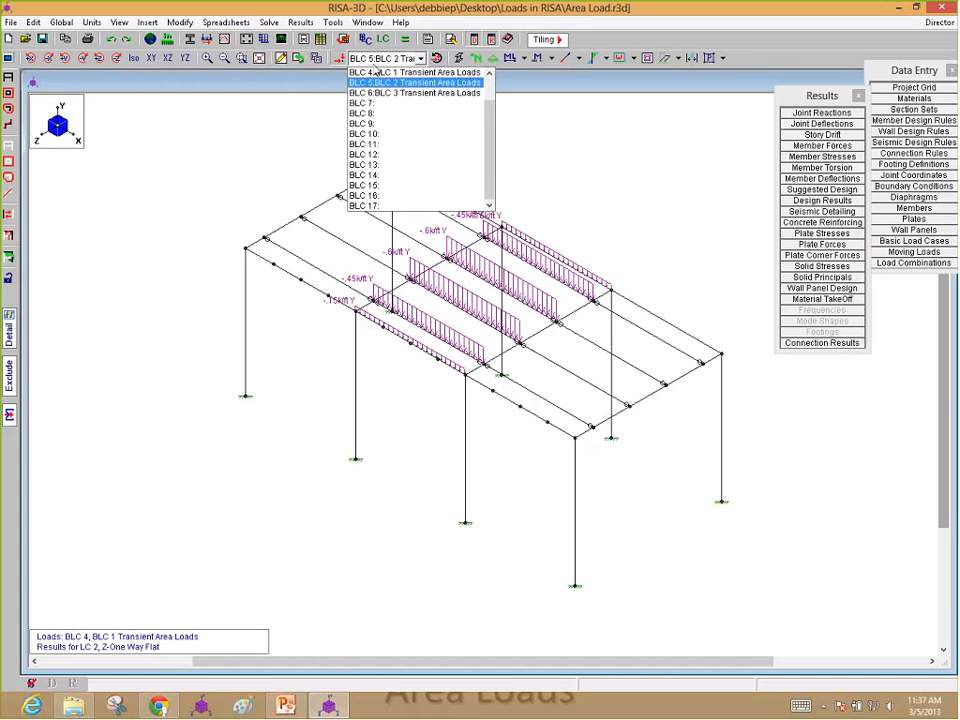
left_click(396, 92)
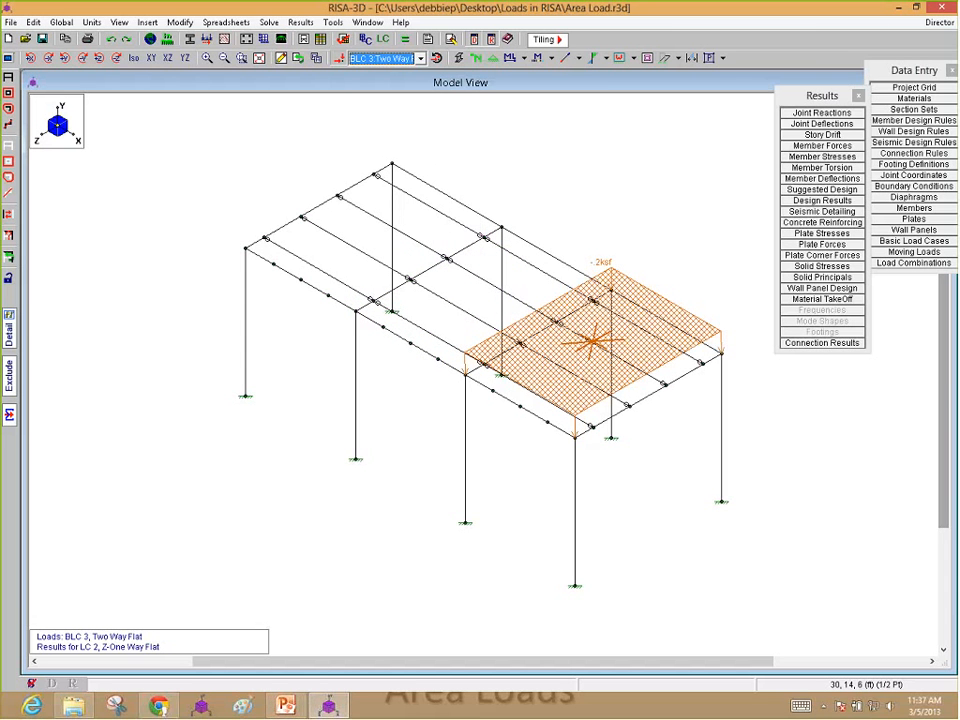
Step: Display the BLC 3 Transient Area Loads and examine their distribution over the two-way bay up close
left_click(421, 58)
left_click(405, 102)
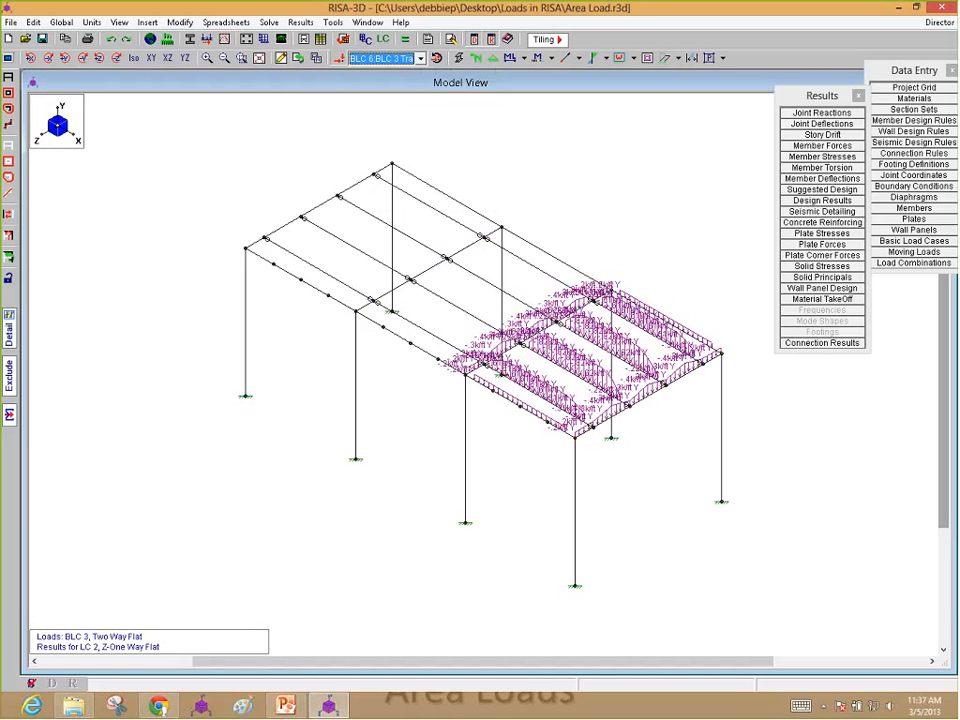
scroll(649, 408, "up", 2)
left_click(542, 250)
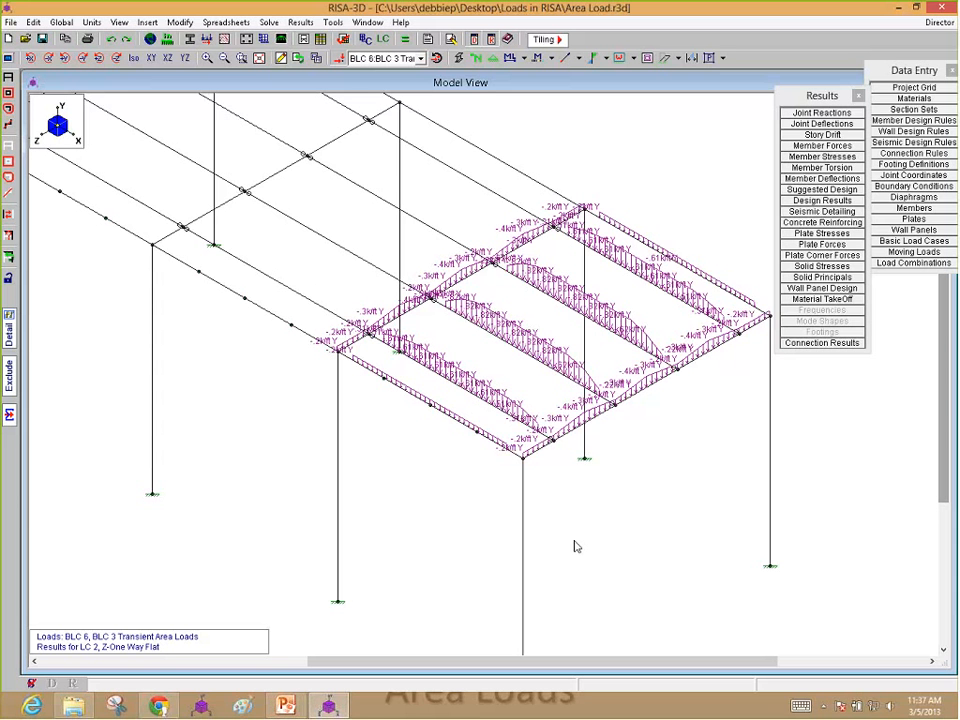
scroll(424, 529, "down", 4)
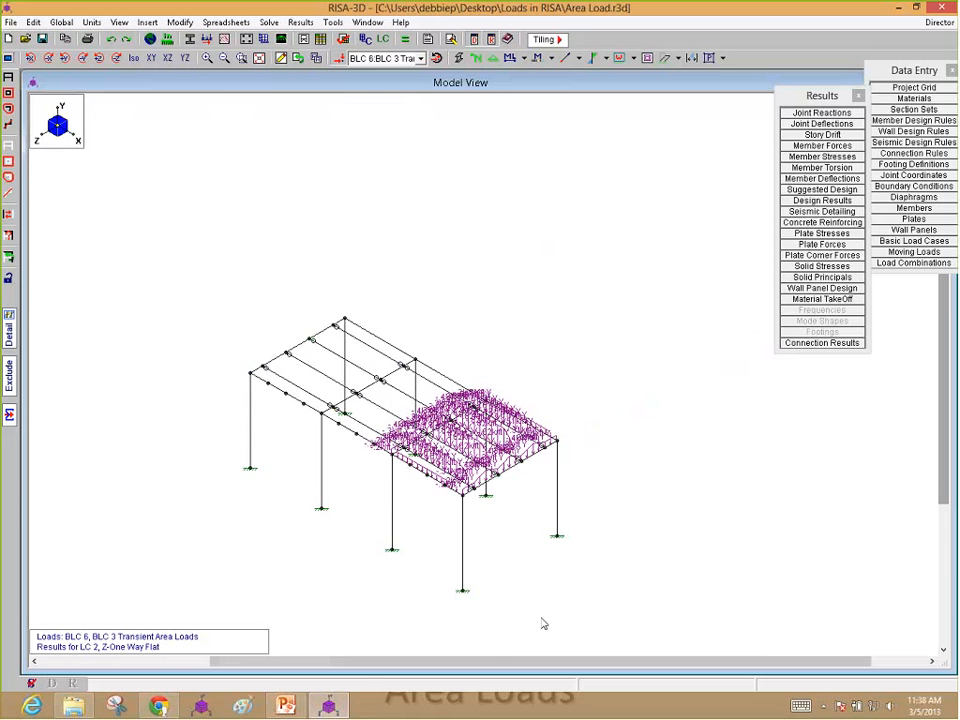
Step: Switch to the PowerPoint slide show and advance to the Open Structure Loading slide
left_click(326, 632)
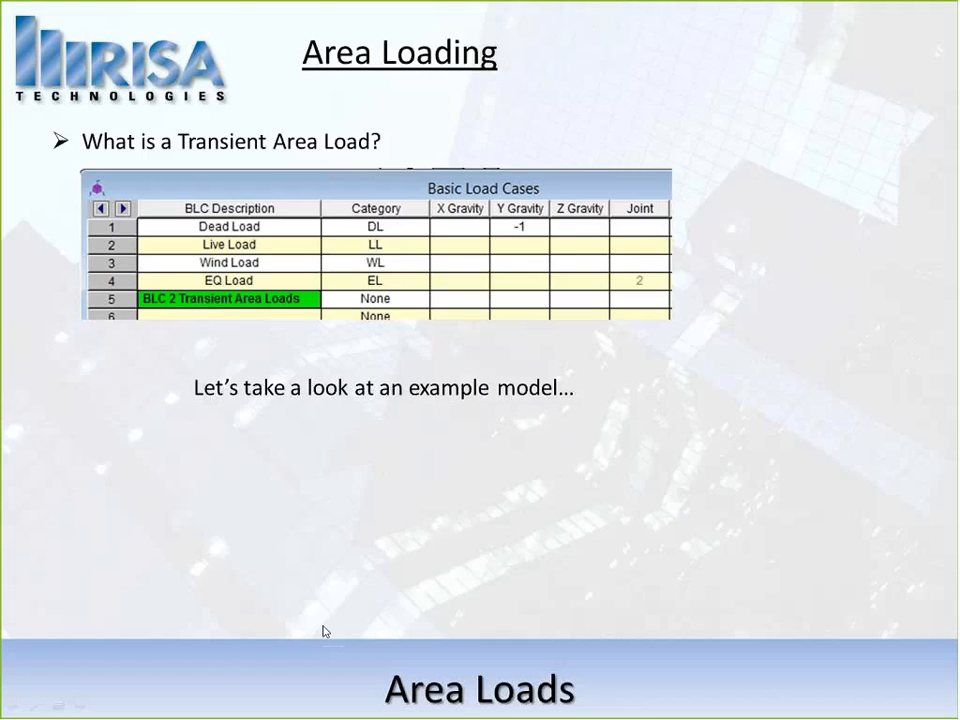
left_click(455, 543)
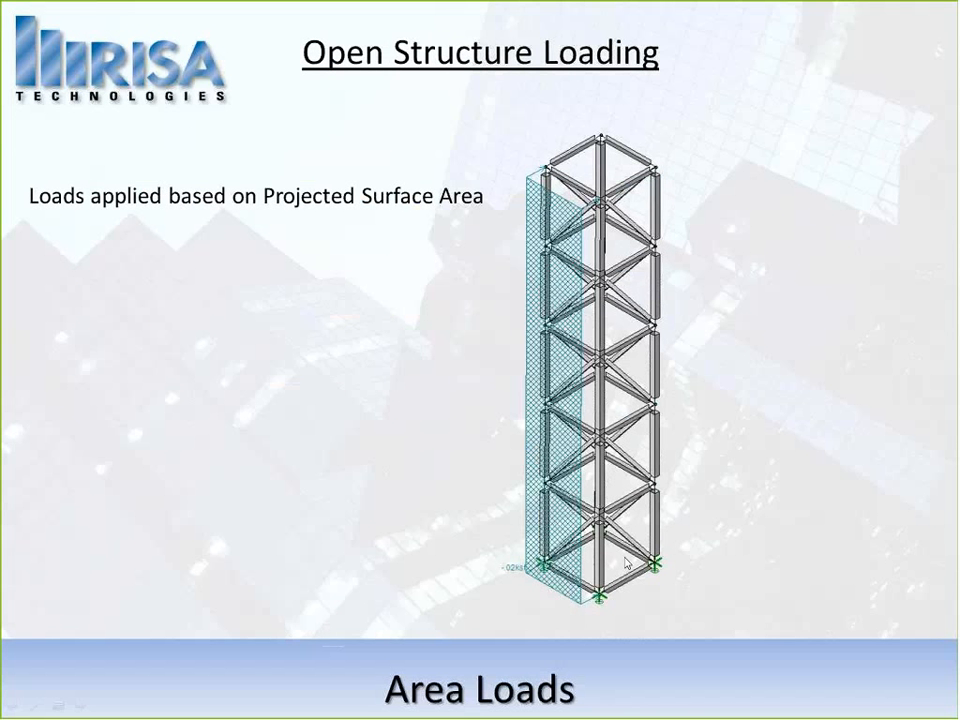
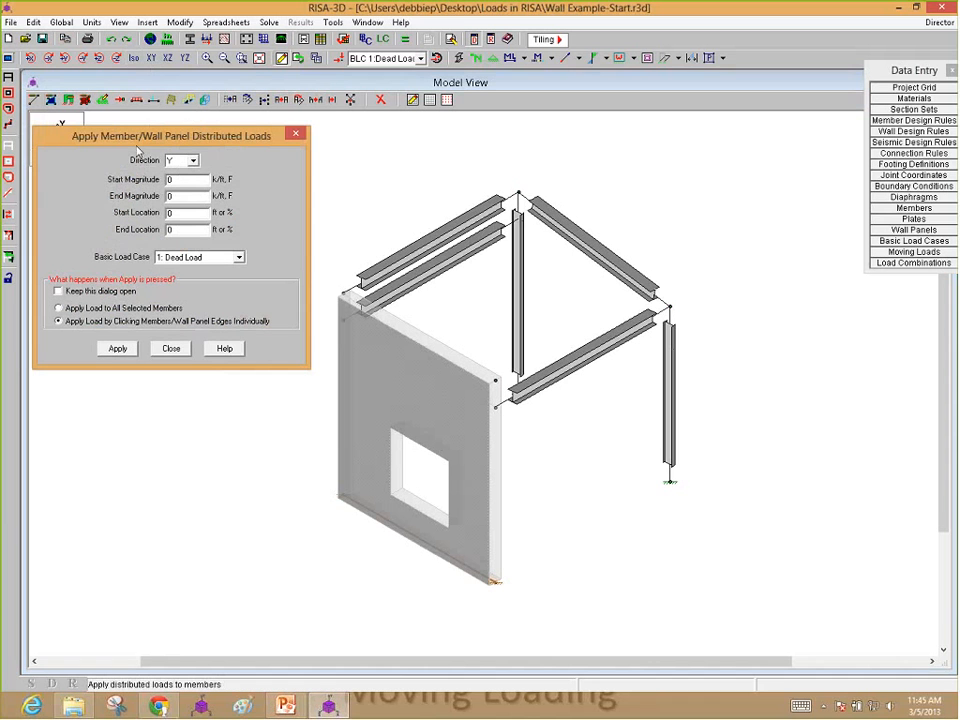
Step: Apply a -1 k/ft Y-direction distributed load to the wall panel's top edge in the Dead Load case
left_click_drag(183, 183, 40, 155)
type("-1")
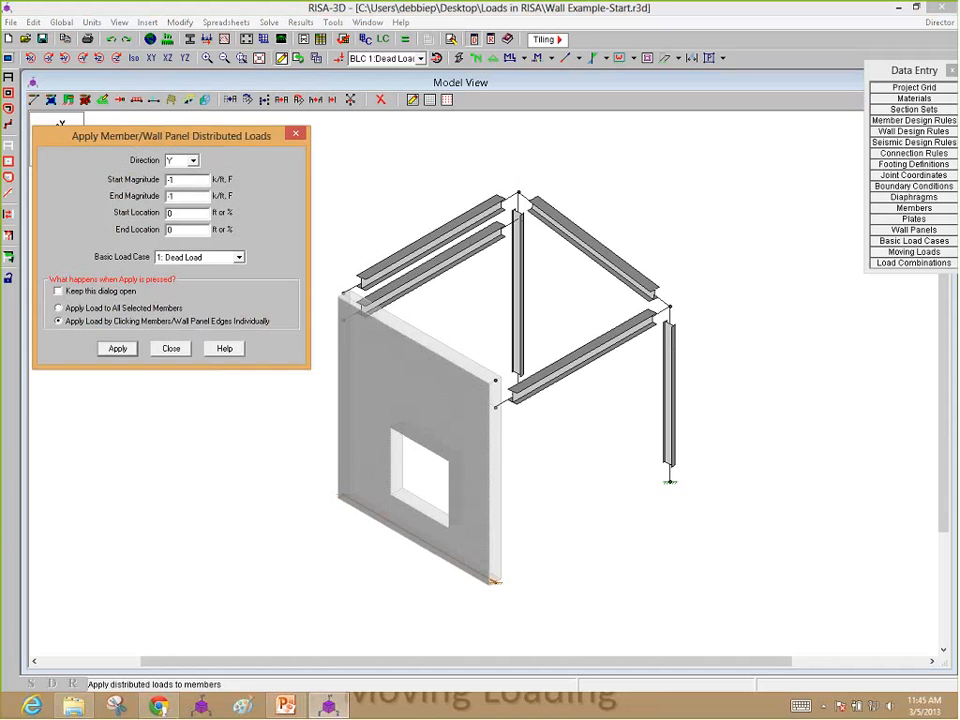
left_click(118, 348)
left_click(425, 330)
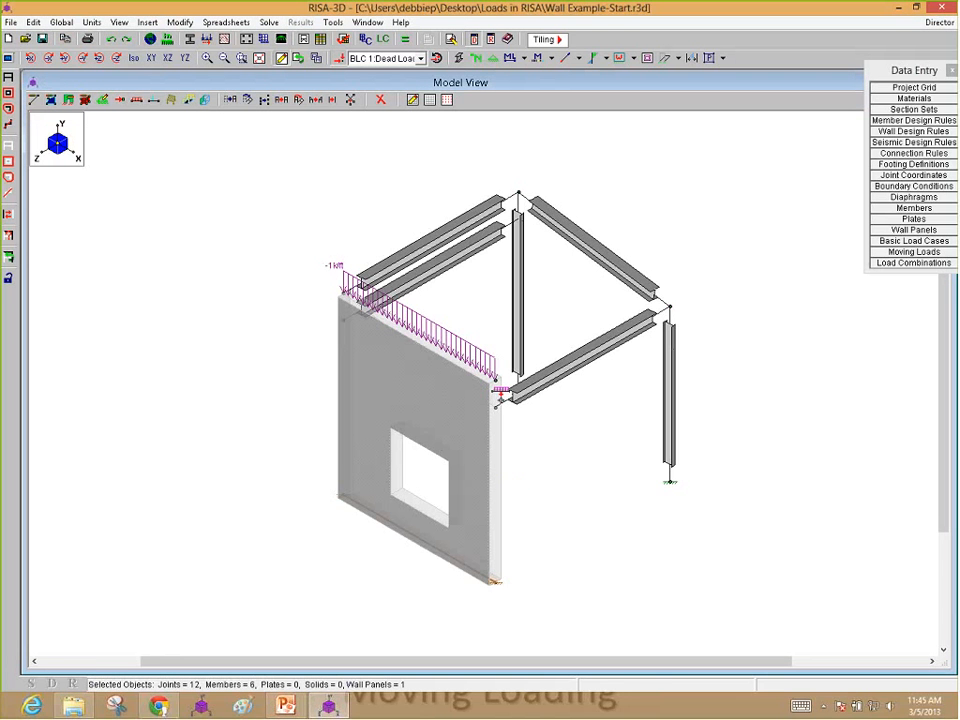
left_click(132, 104)
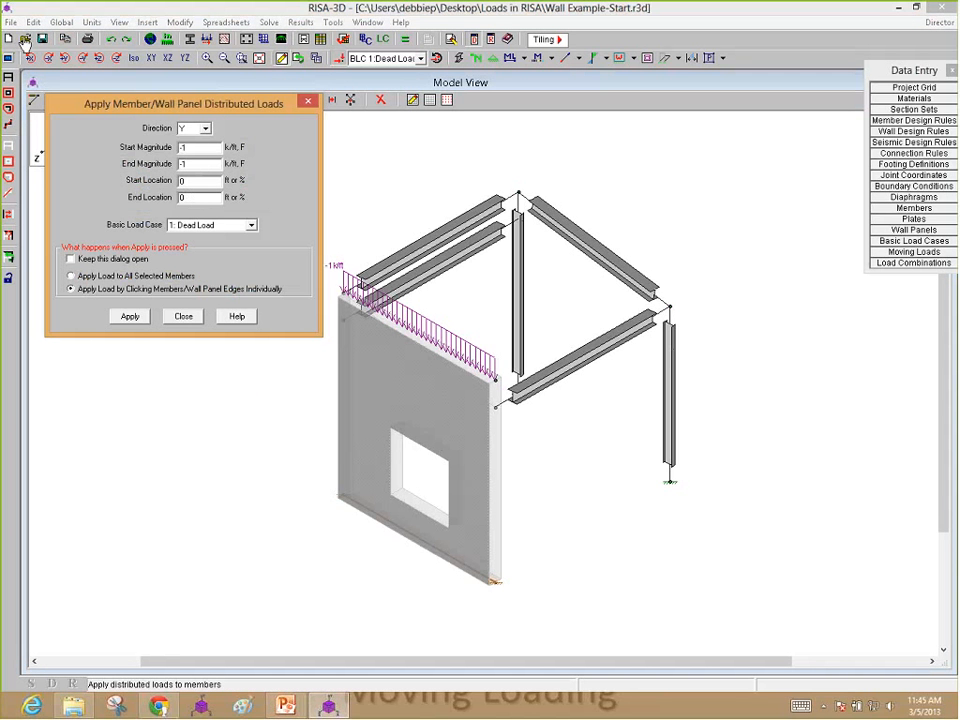
left_click(184, 318)
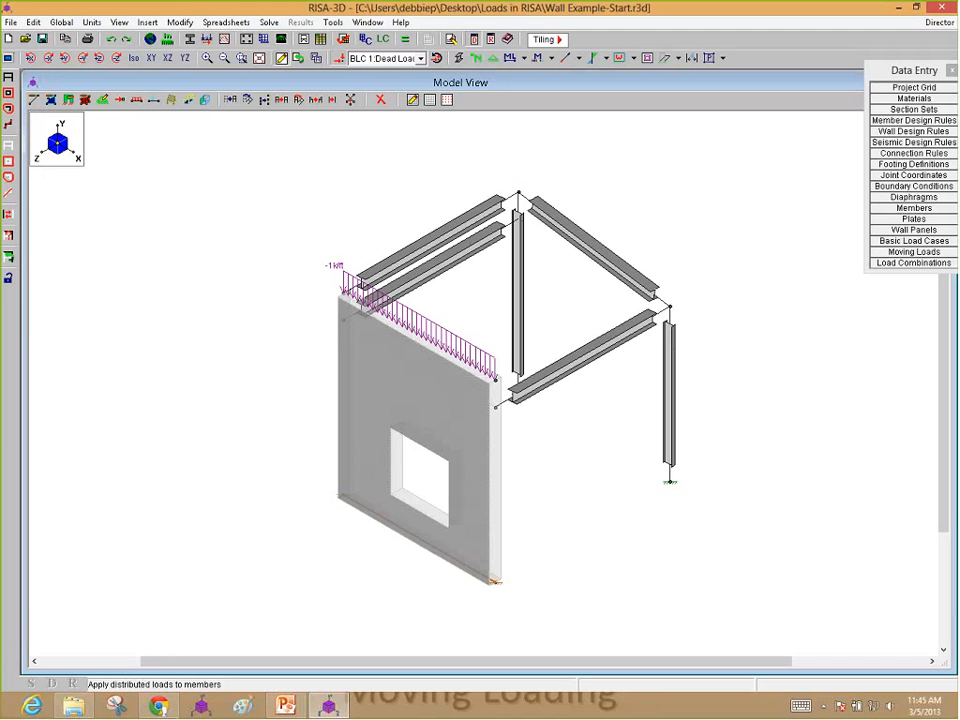
Step: Define a wall panel surface load in the Z direction with start location 0 ft and height 13 ft
left_click(205, 103)
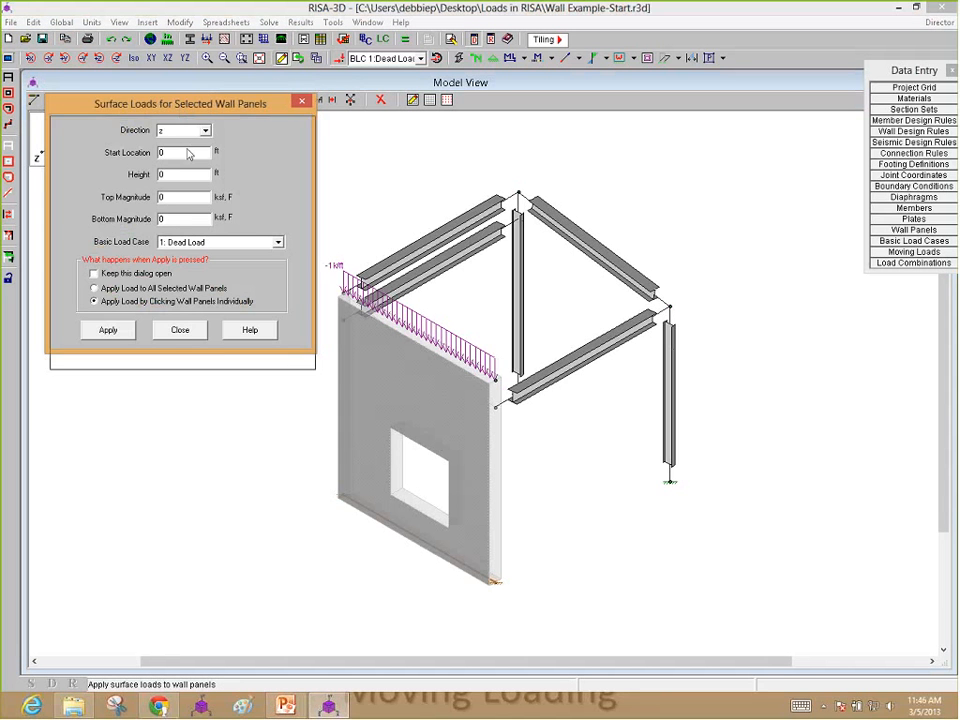
left_click_drag(181, 108, 192, 166)
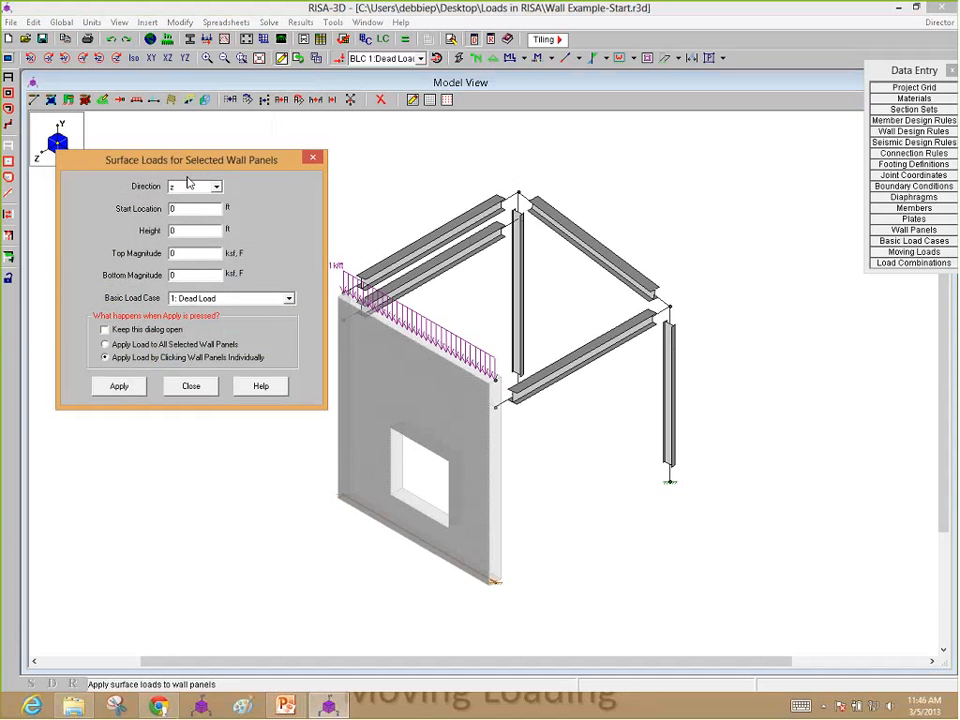
left_click_drag(190, 166, 175, 265)
left_click(182, 283)
left_click(170, 317)
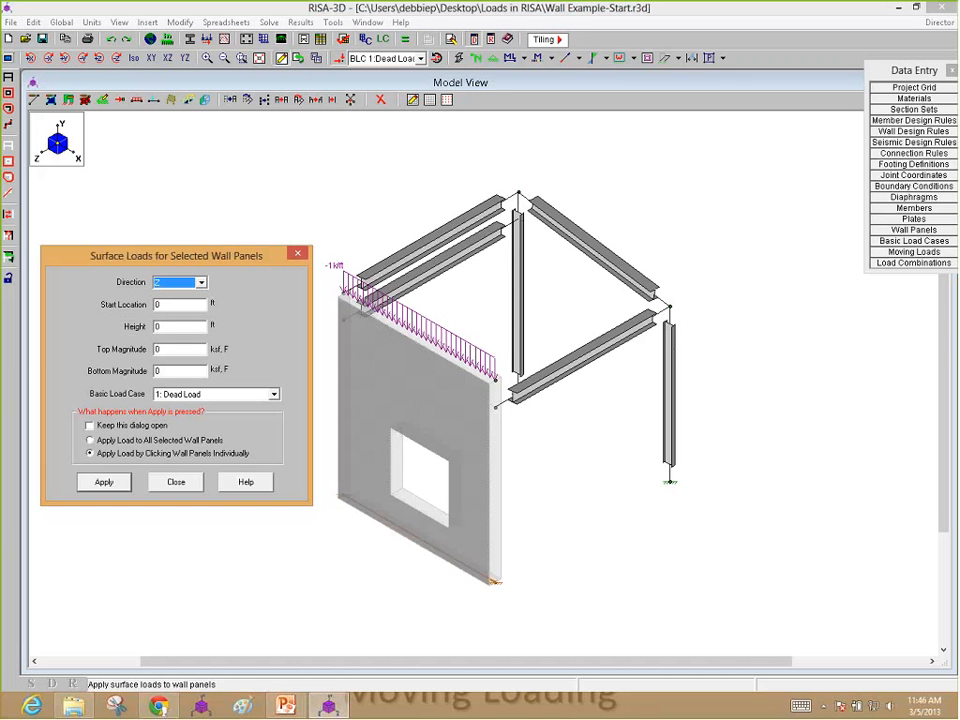
key("Tab")
type("0")
key("Tab")
type("13")
key("Tab")
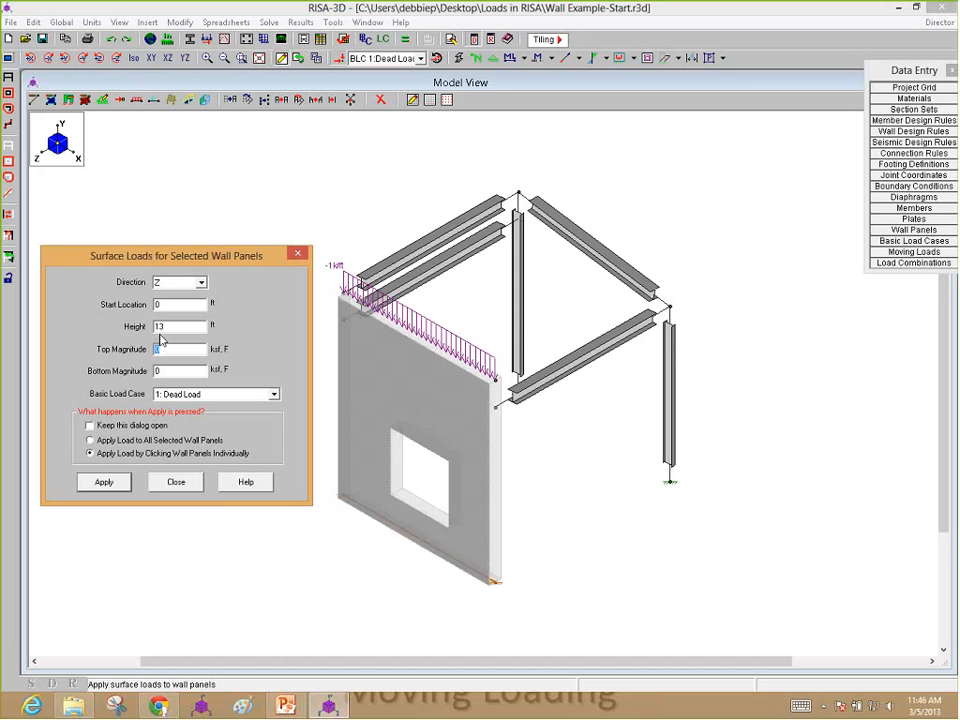
Step: Set the surface load's top magnitude to -.02 ksf, bottom magnitude to -.018 ksf, and load case to 3: Wind Load
key("BackSpace")
type("-.02")
key("Tab")
type("-.018")
left_click(221, 395)
left_click(180, 424)
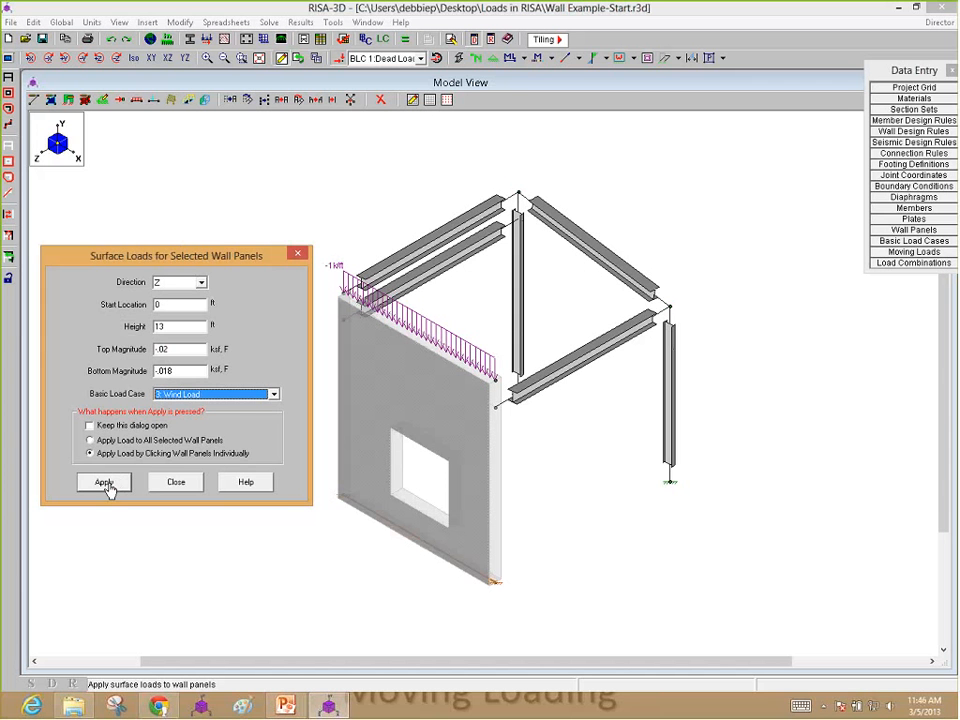
Step: Apply the defined surface load to the wall panel with the window opening
left_click(108, 484)
left_click(480, 472)
key("Escape")
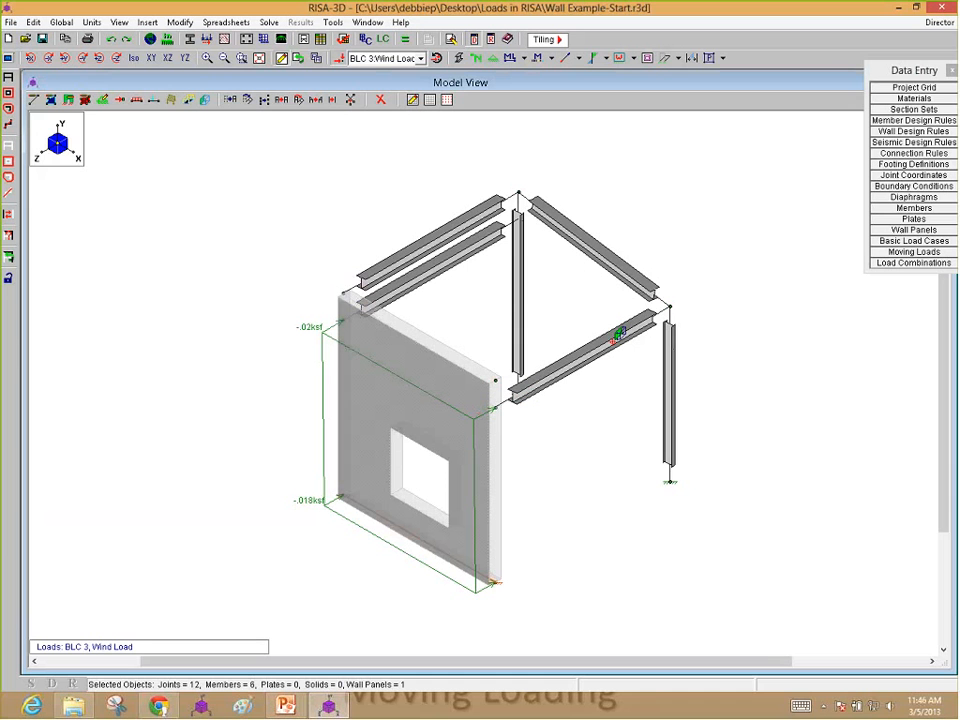
left_click(85, 100)
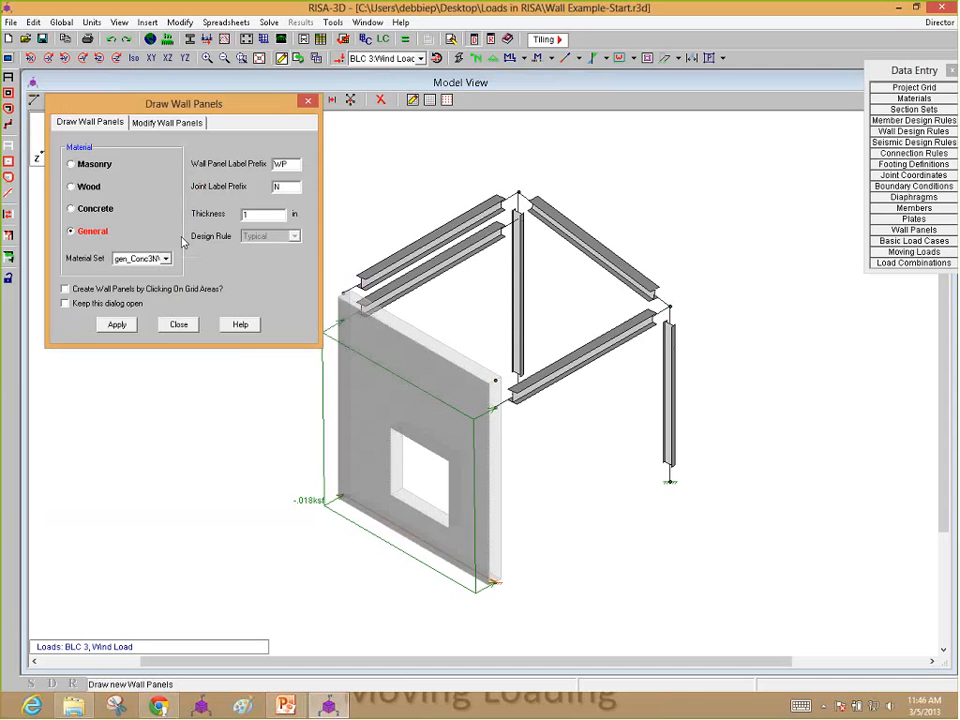
left_click(178, 324)
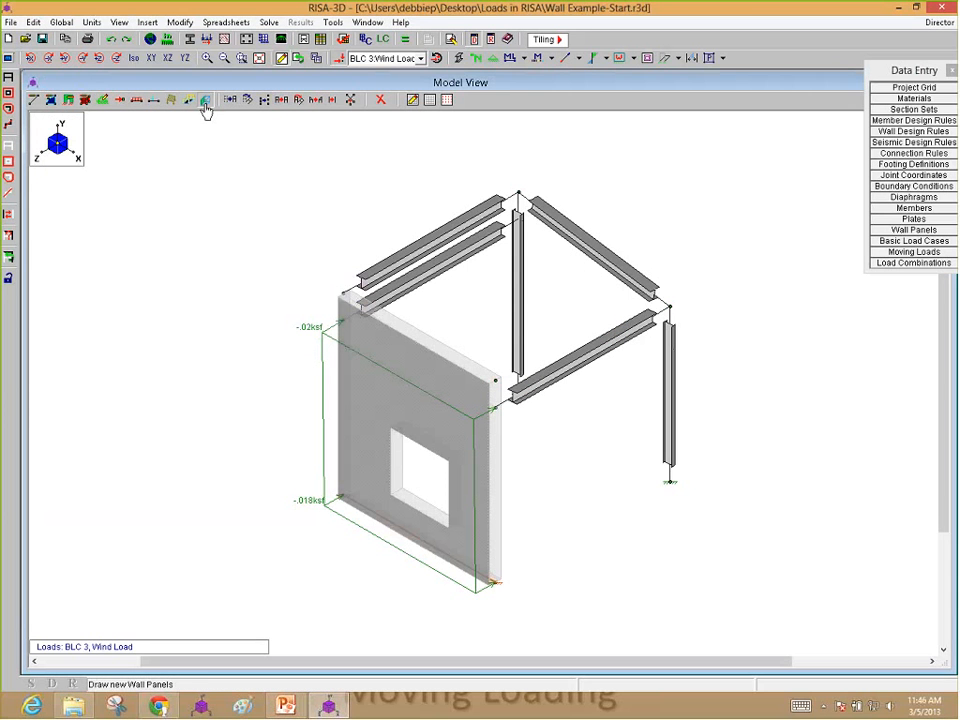
Step: Apply a second Z-direction wind surface load of -.02 ksf to the wall panel, with start location 13 ft and height 15 ft
left_click(205, 101)
left_click_drag(174, 153, 65, 145)
type("13")
key("Tab")
type("15")
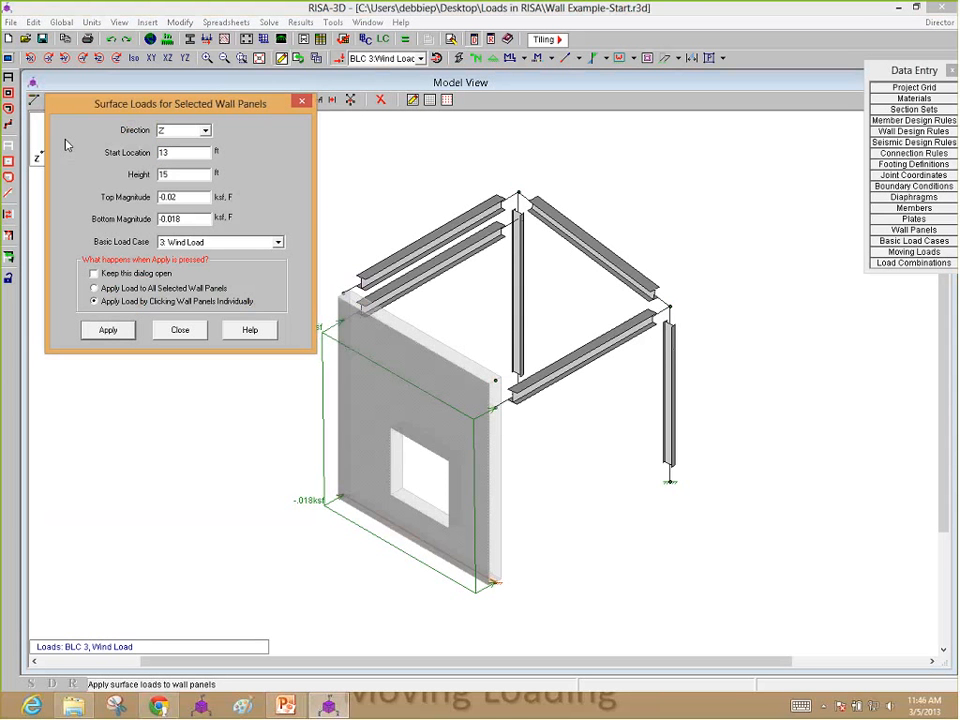
type("-.02")
left_click(108, 330)
left_click(379, 323)
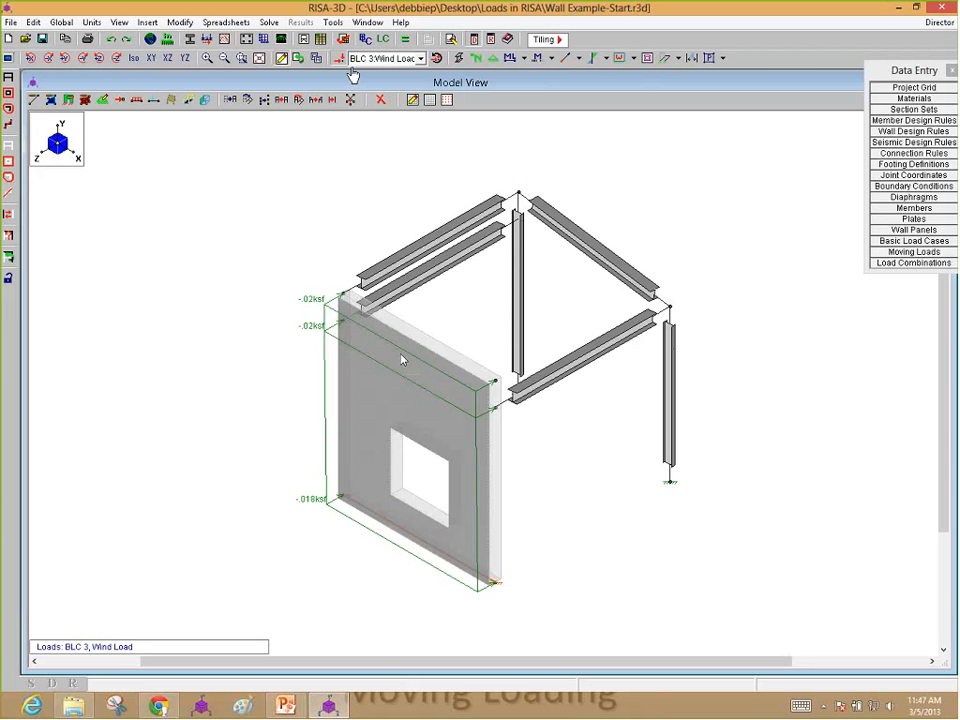
Step: Display the BLC 2 Live Load case and check the member information of the sloping beam along the wall
left_click(385, 58)
left_click(378, 79)
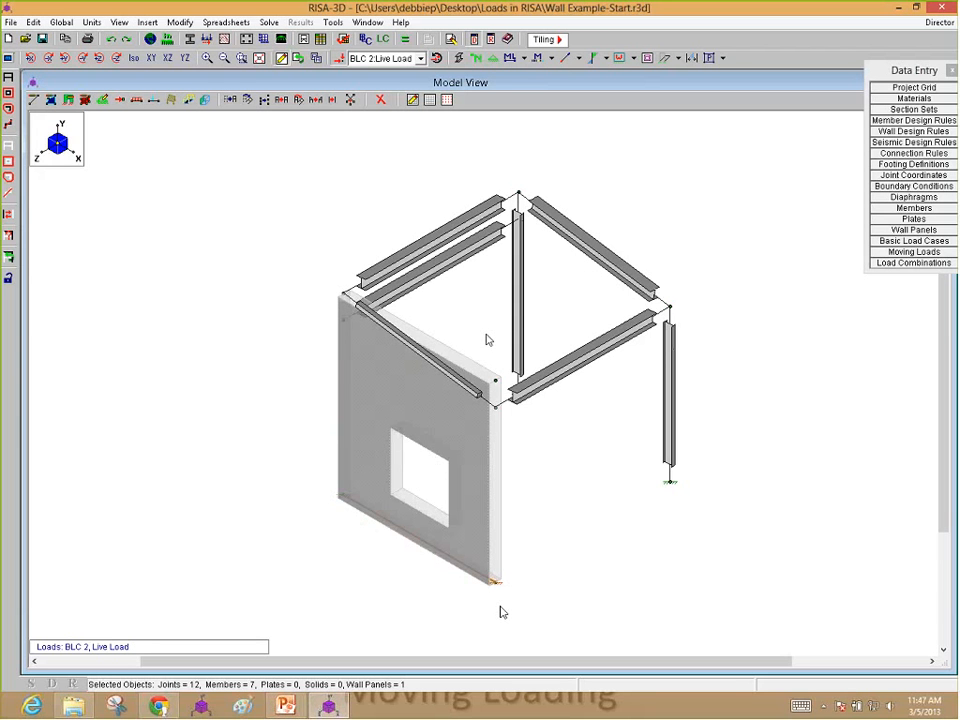
double_click(415, 355)
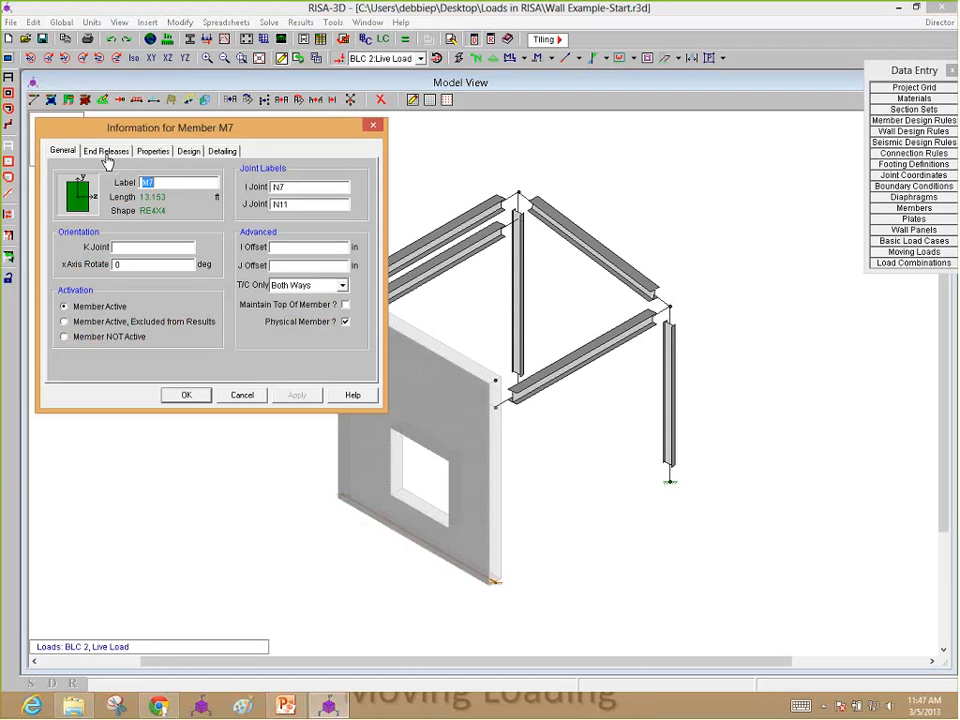
left_click(186, 395)
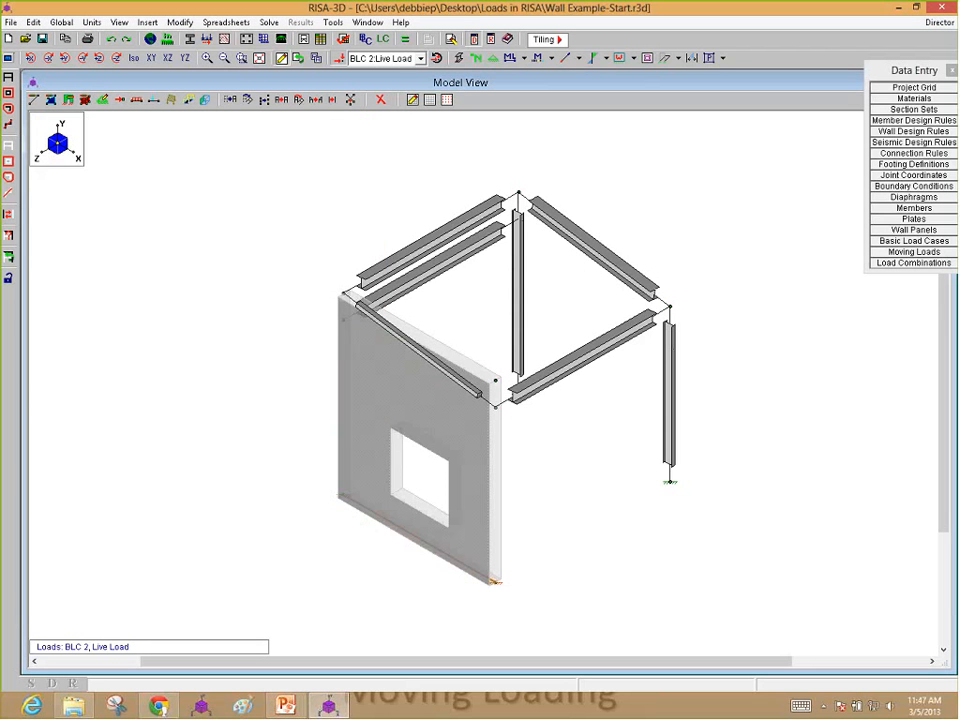
Step: Define a member area load of -.5 ksf in Y with A-B distribution in the 2: Live Load case
left_click(172, 102)
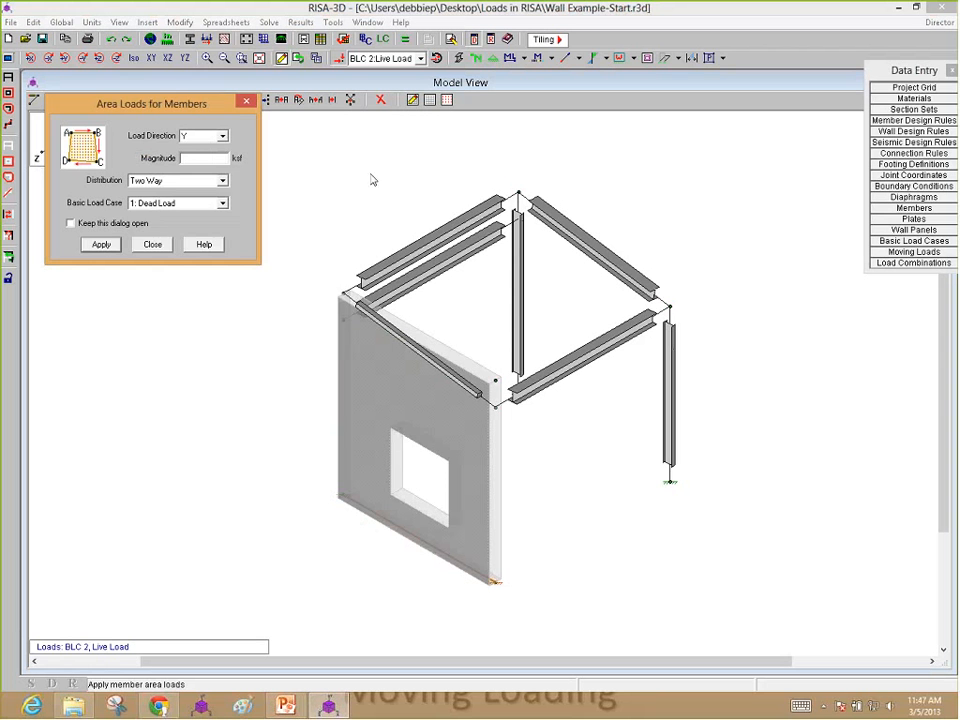
type("-.5")
left_click(176, 181)
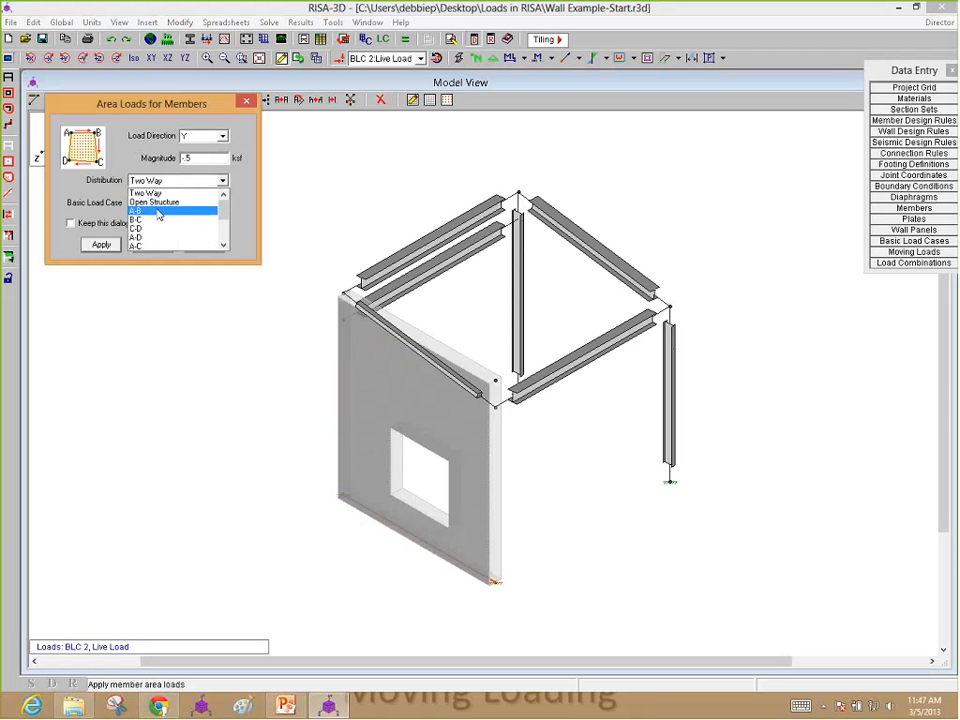
left_click(158, 212)
left_click(176, 203)
left_click(150, 224)
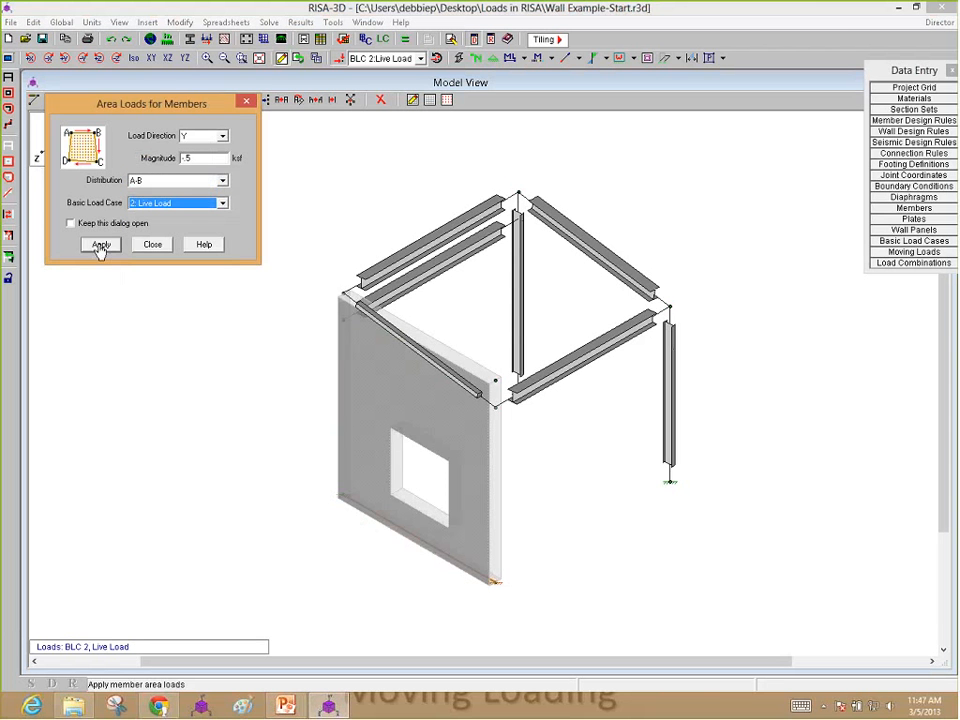
Step: Draw the area load over the roof bay between its four corner joints, and undo it
left_click(100, 246)
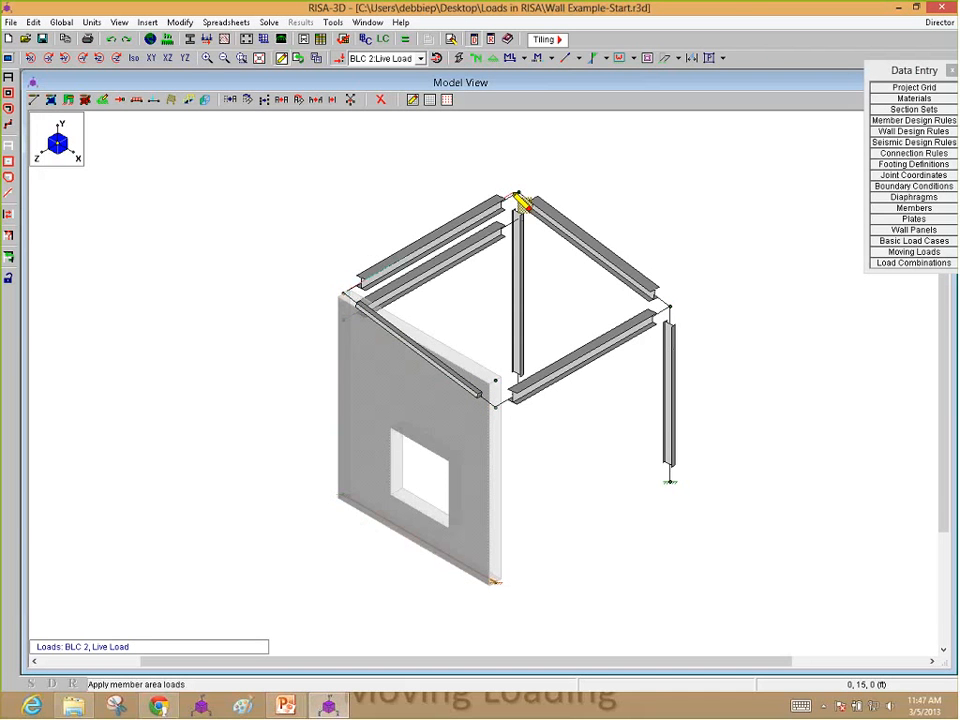
left_click(531, 203)
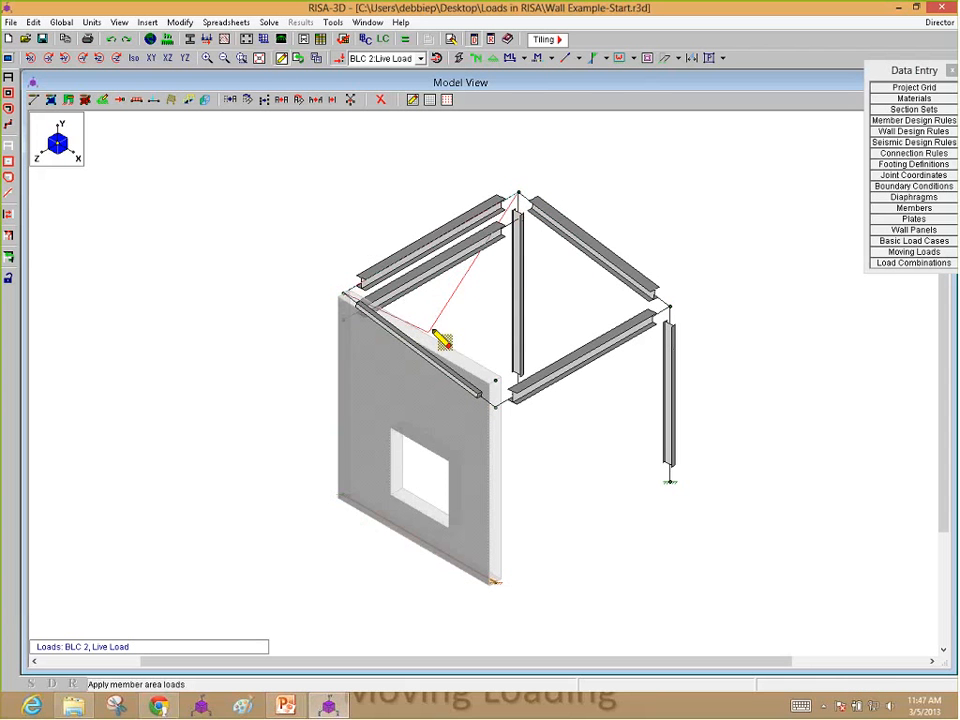
left_click(497, 408)
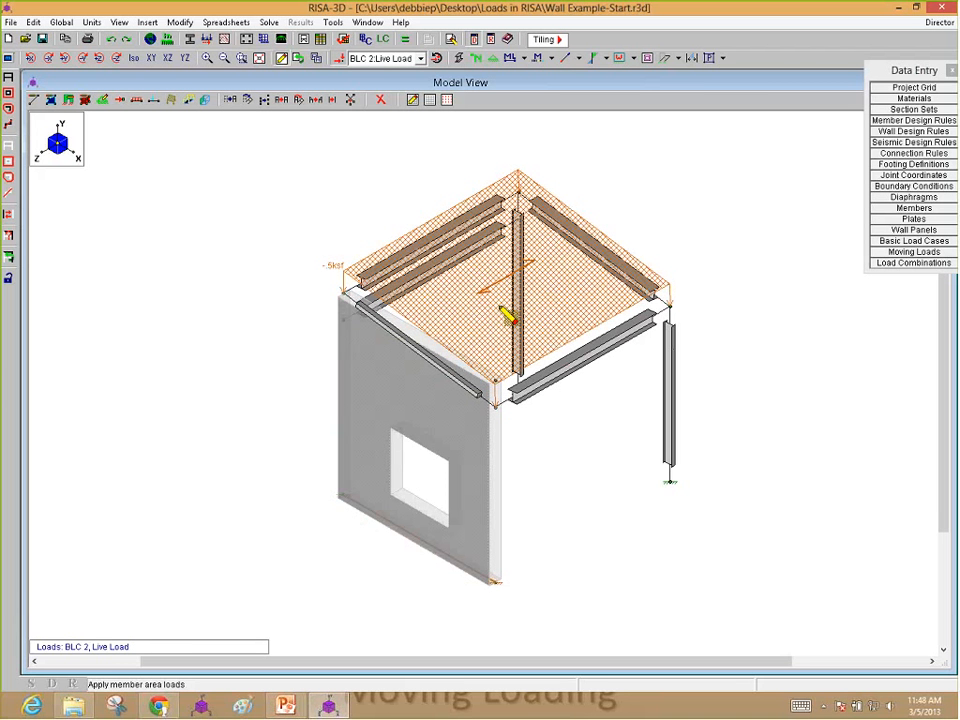
key("Escape")
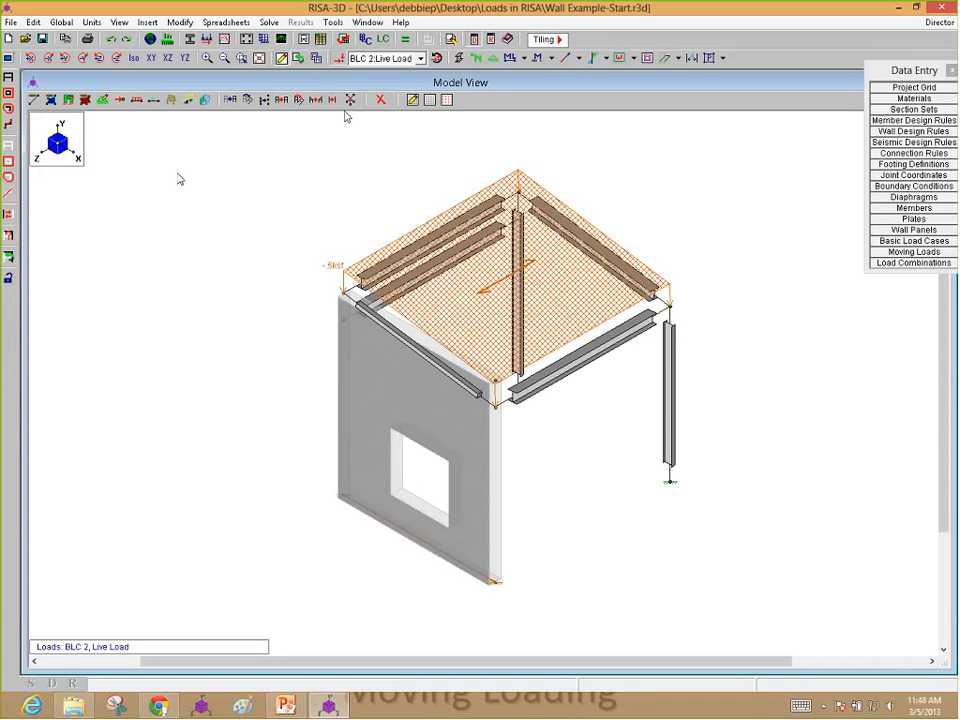
key("ctrl+z")
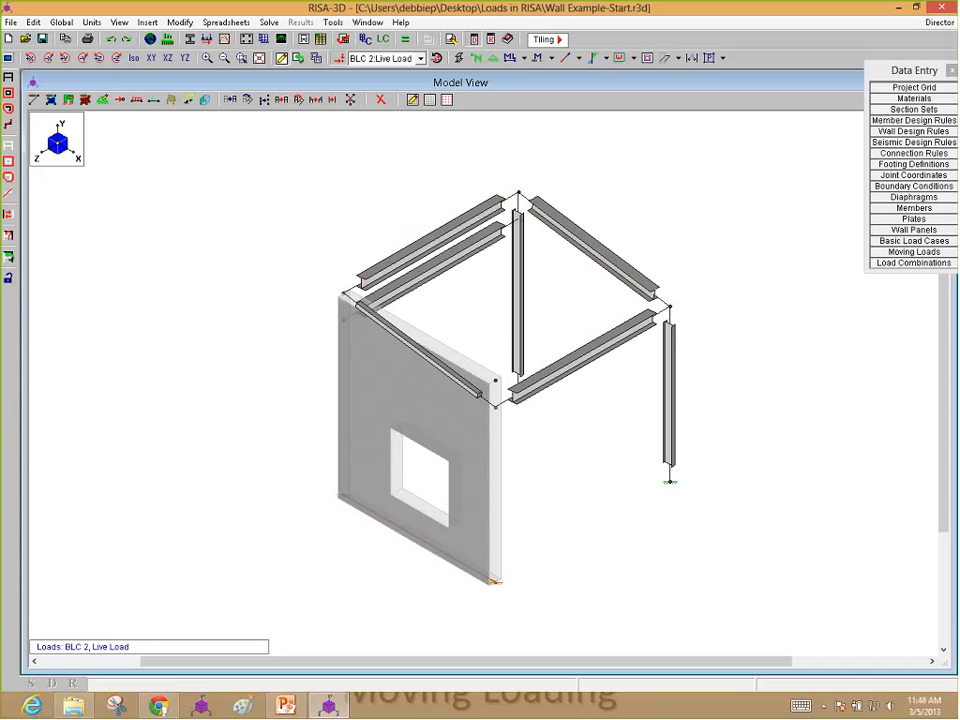
Step: Hide the displayed loads and turn on the drawing grid
left_click(338, 60)
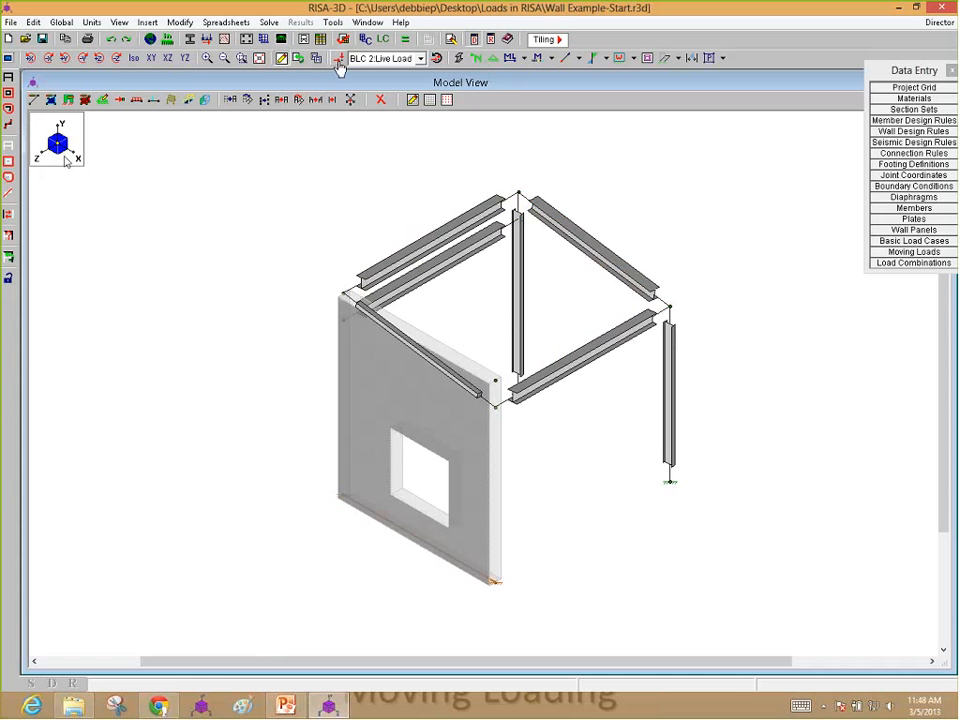
left_click(427, 101)
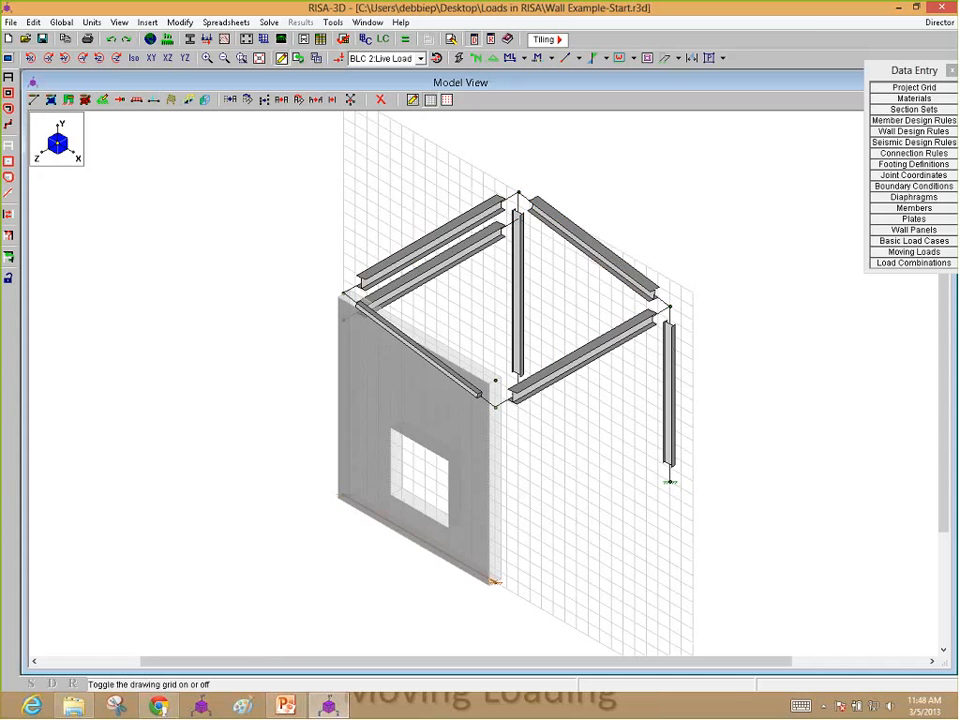
left_click(120, 100)
left_click(149, 188)
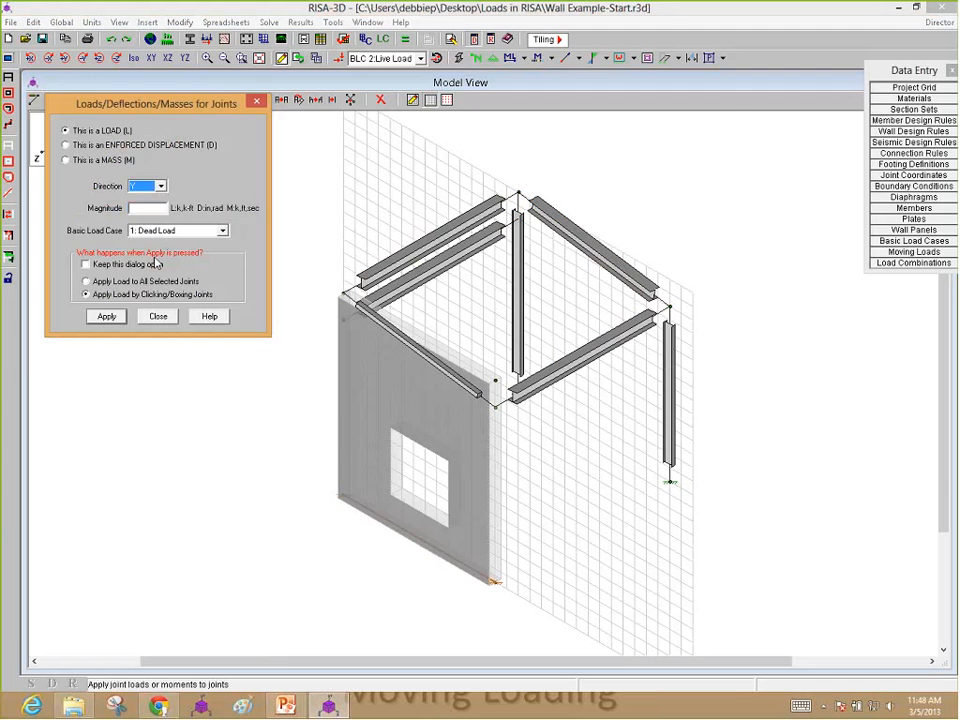
left_click(158, 316)
Step: Create a joint on the wall's outer vertical edge with the Draw Beams tool, and show the model as wireframe with joint labels
left_click(34, 100)
left_click(171, 514)
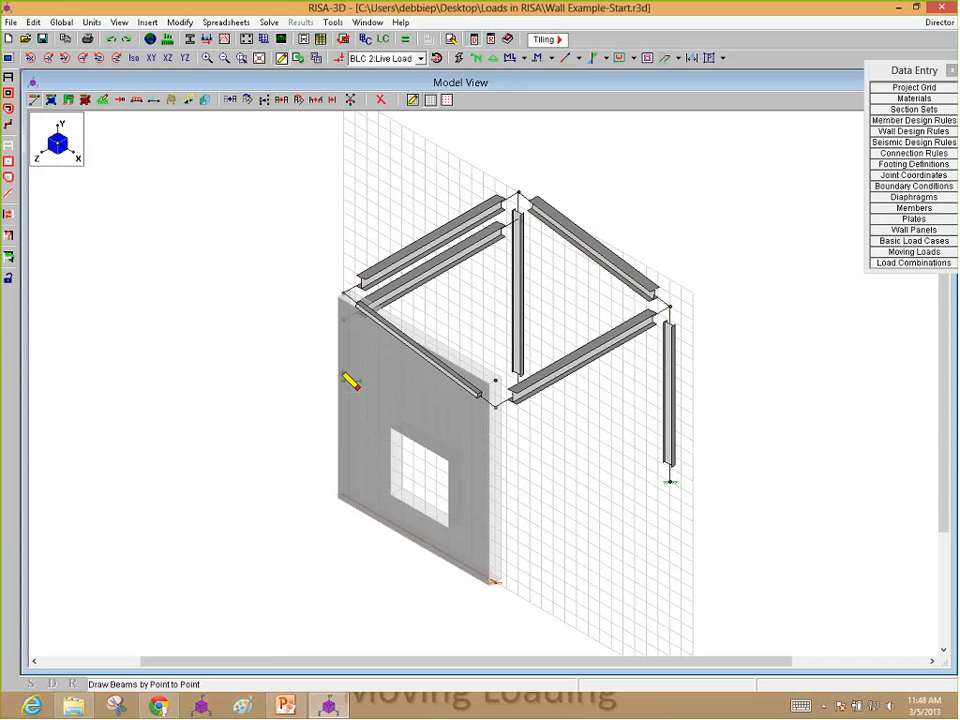
left_click(412, 100)
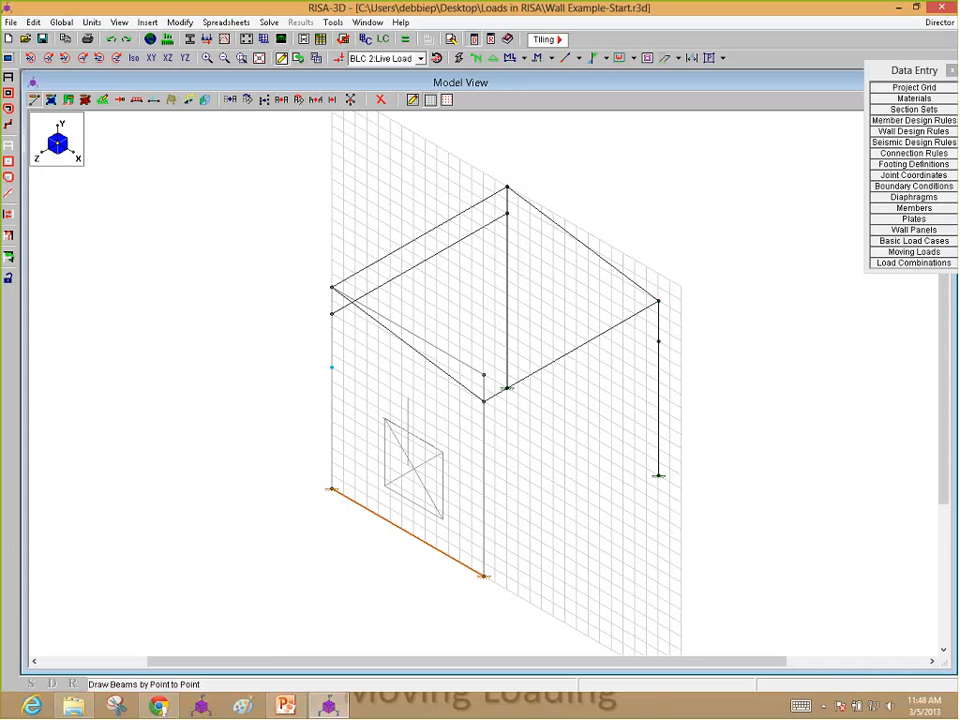
left_click(477, 58)
Step: Apply a 1 k X-direction joint load to joint N13 in the 4: EQ Load case
left_click(120, 101)
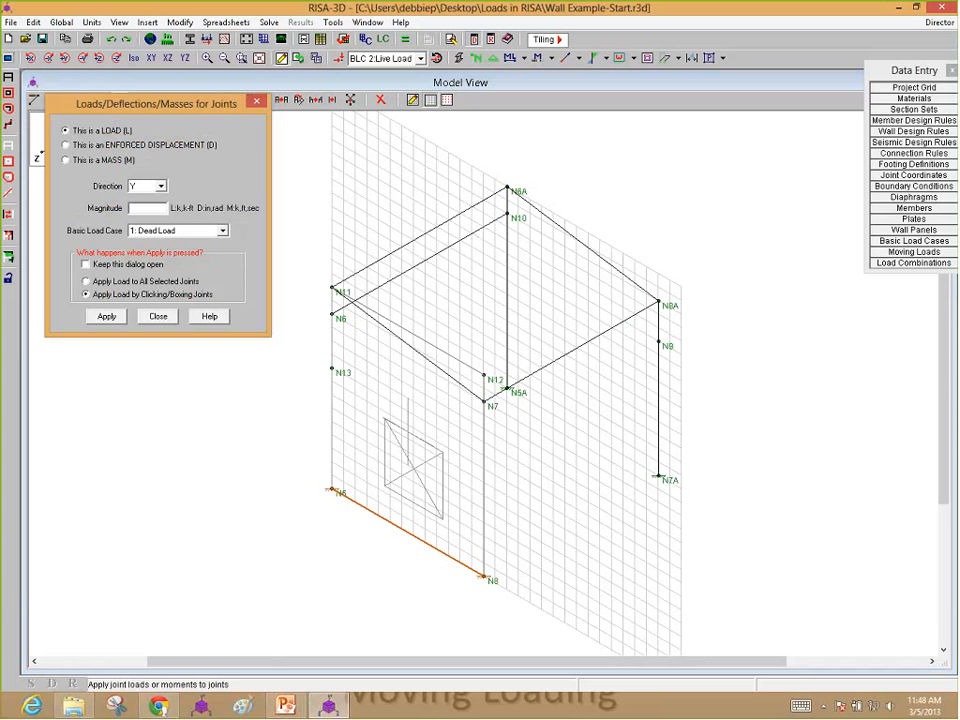
left_click_drag(144, 106, 149, 188)
left_click(164, 268)
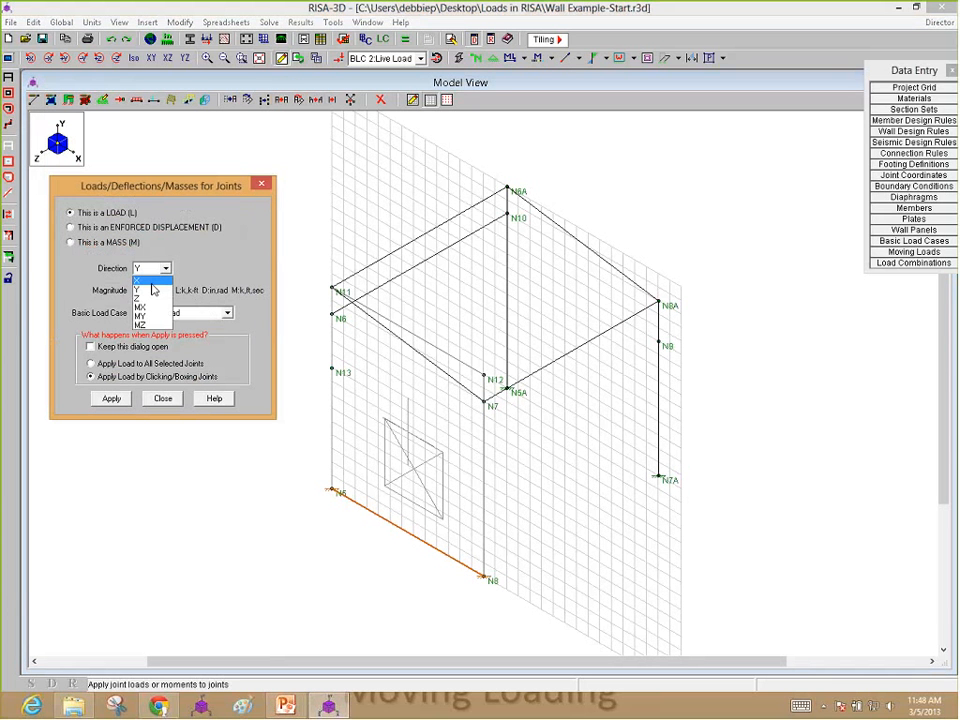
left_click(141, 281)
left_click(180, 313)
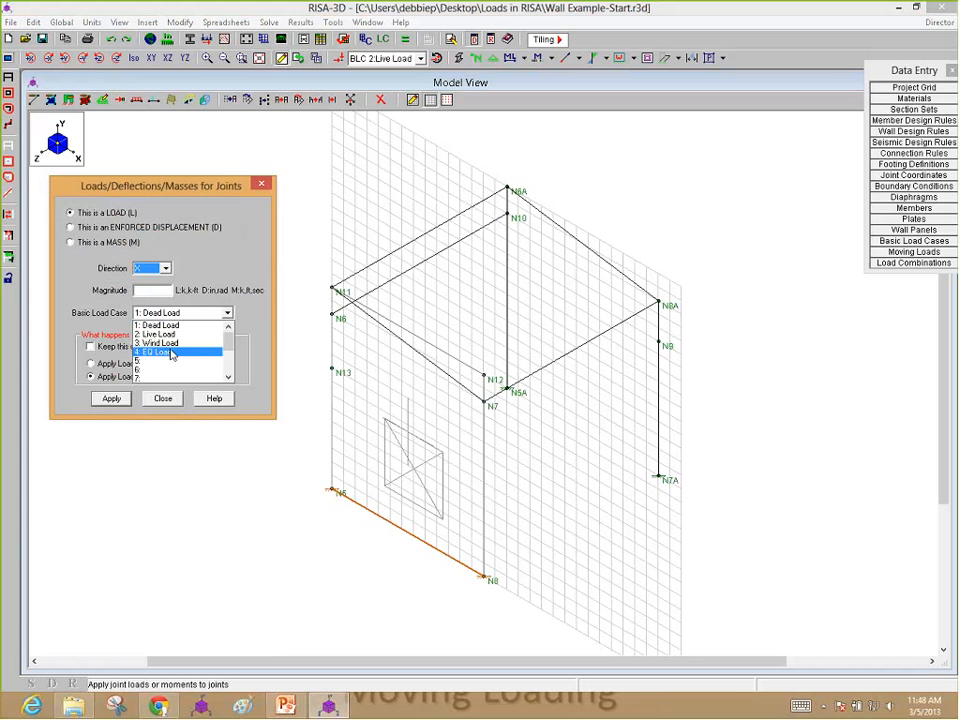
key("Tab")
left_click(171, 353)
type("5")
key("Return")
left_click_drag(327, 352, 334, 374)
Step: Apply a 5 k X-direction joint load to joints N6 and N10 in the 4: EQ Load case
left_click(120, 100)
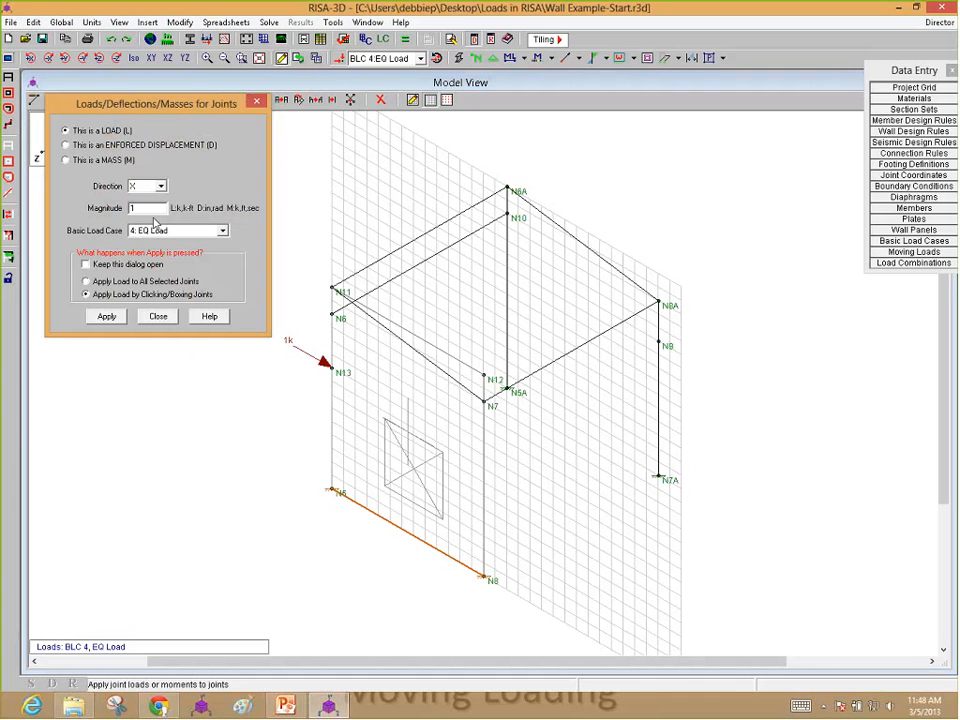
double_click(150, 207)
type("5")
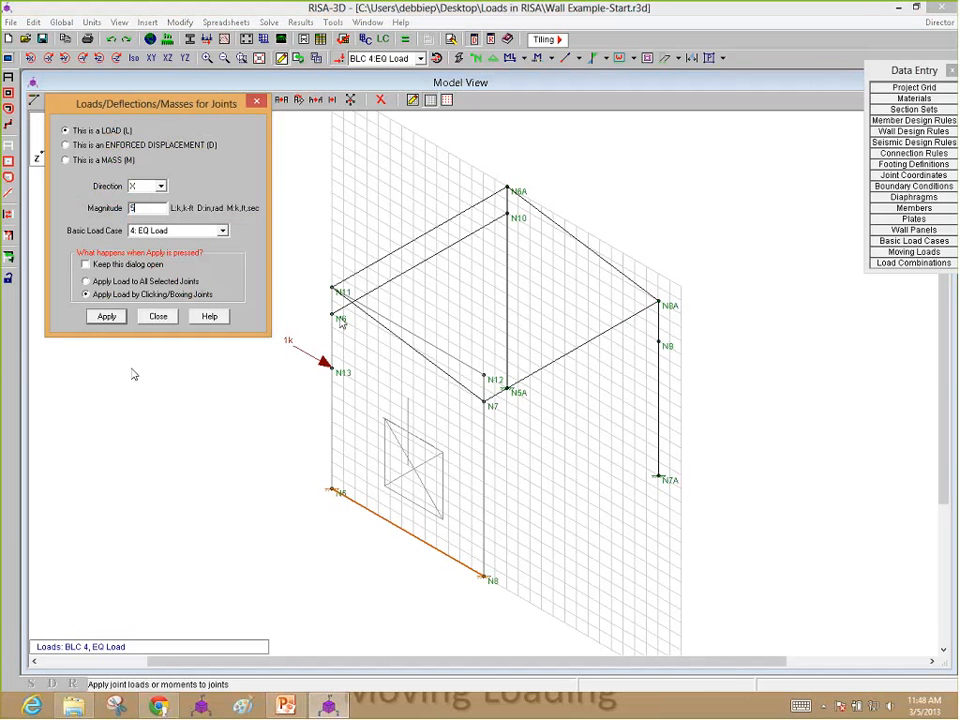
left_click(106, 316)
left_click(329, 316)
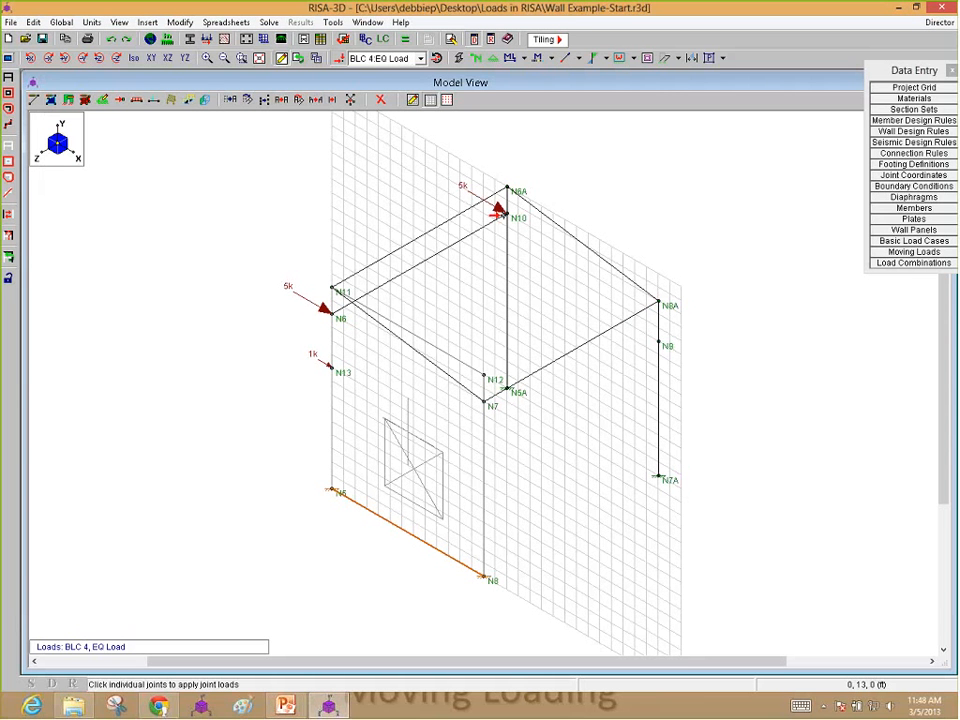
right_click(332, 495)
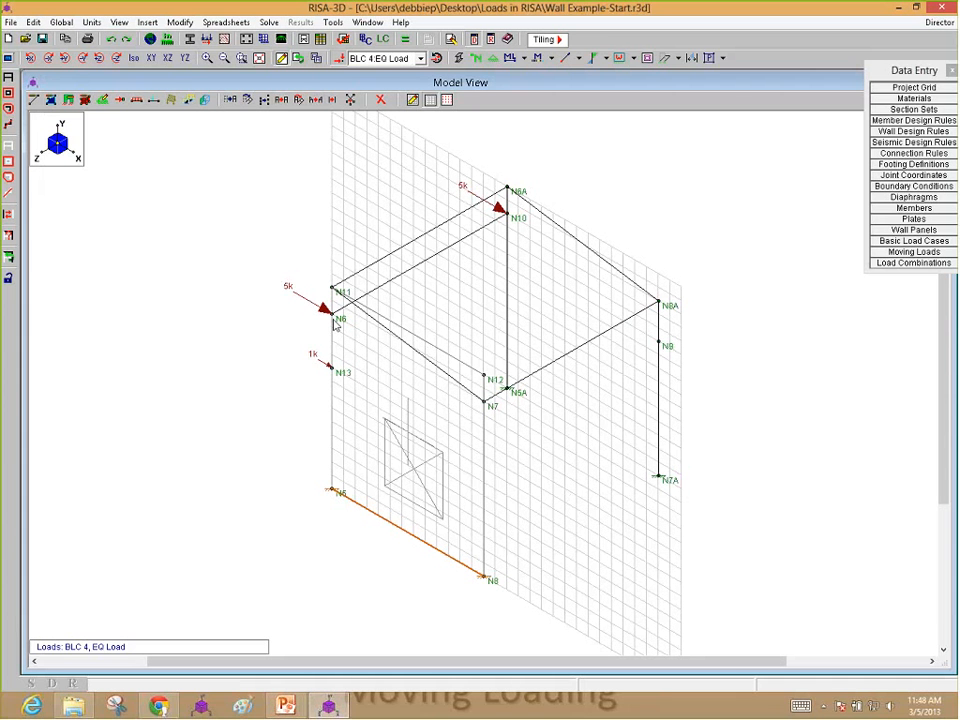
Step: Review the load entries in the Basic Load Cases spreadsheet, including the wall panel surface loads of the Wind Load case
left_click(905, 242)
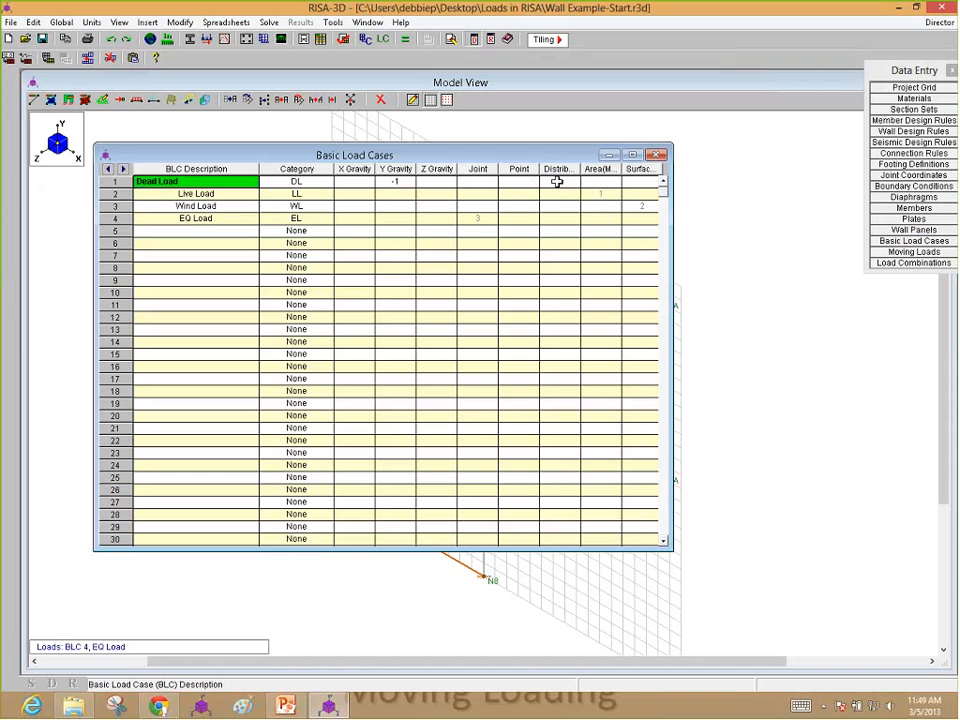
double_click(645, 206)
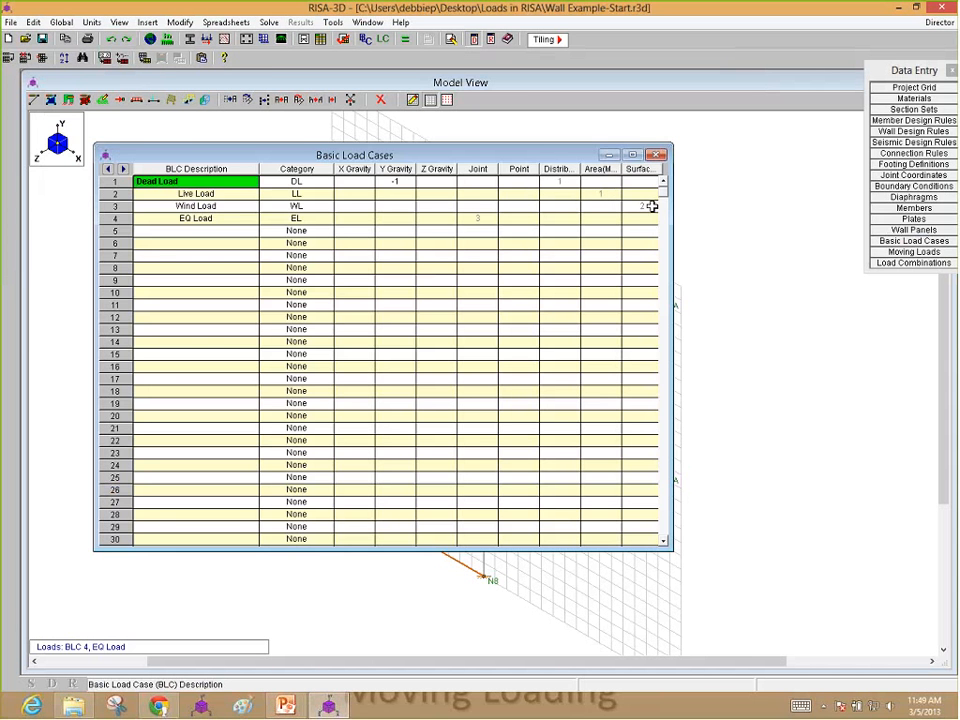
left_click_drag(272, 172, 564, 332)
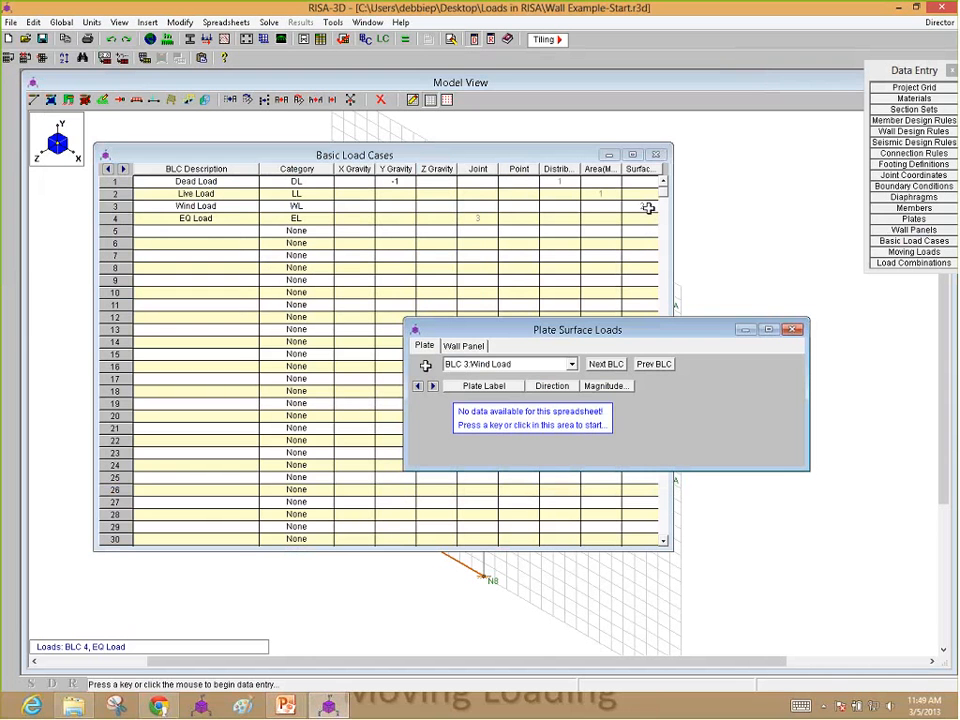
left_click(463, 345)
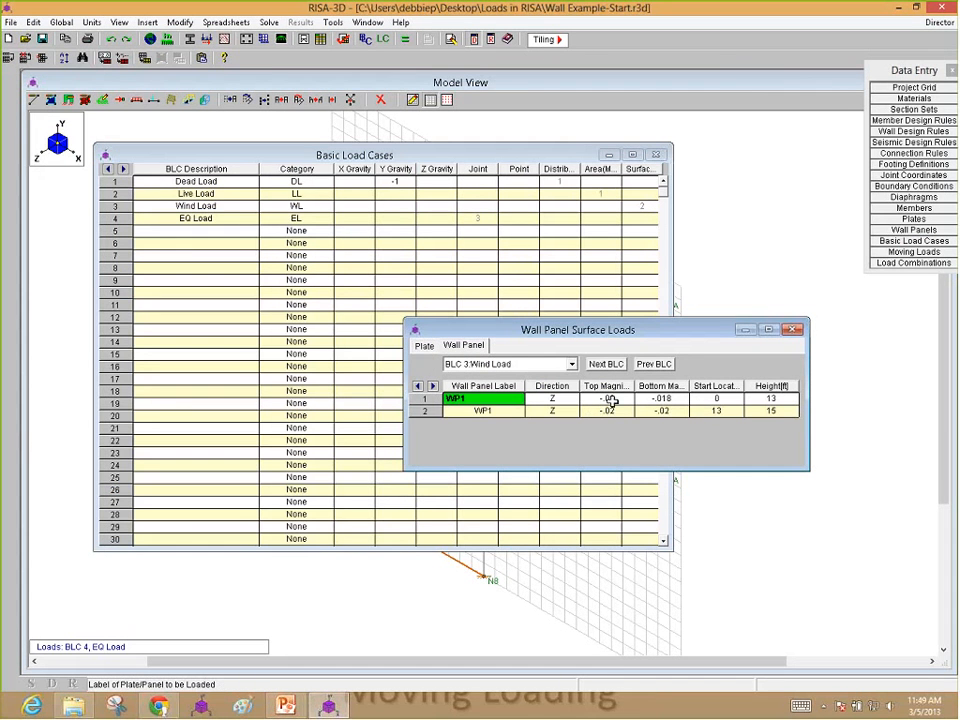
left_click(646, 411)
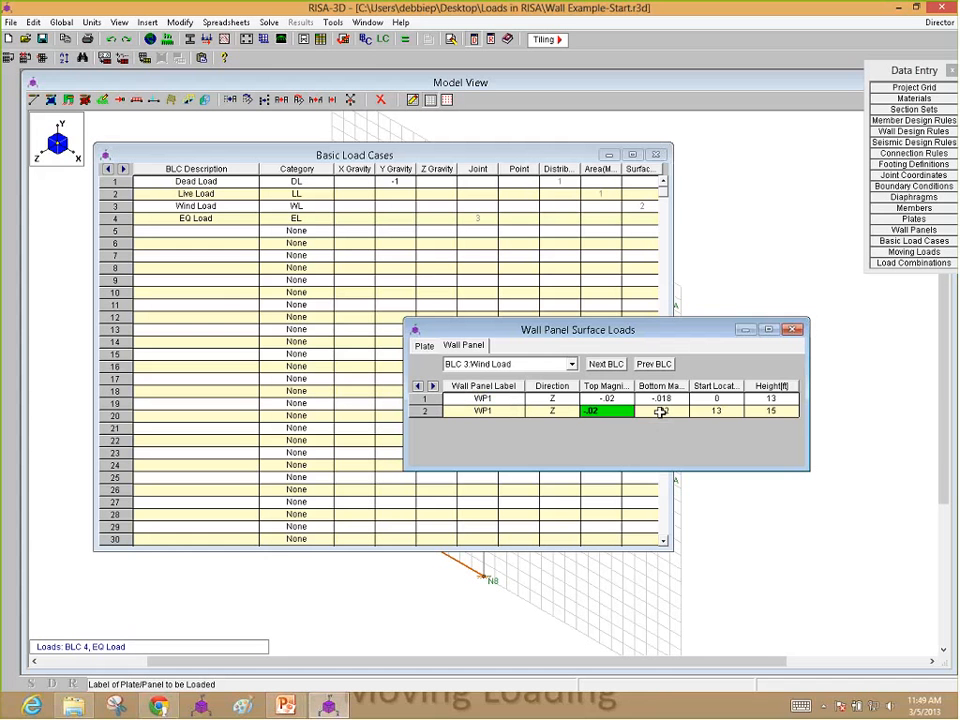
left_click(660, 400)
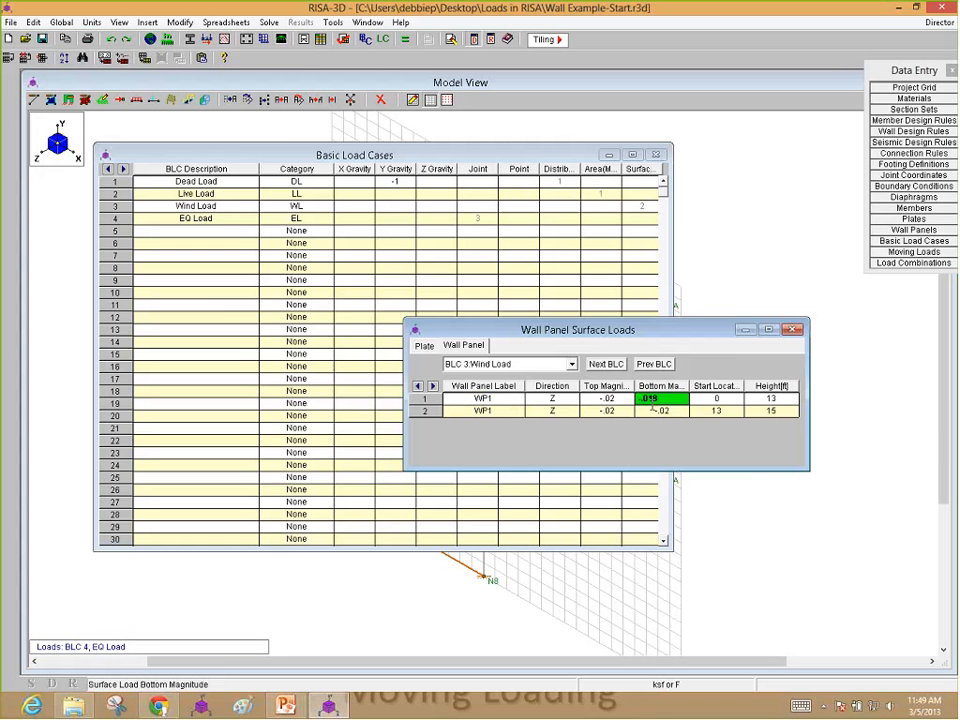
left_click(788, 332)
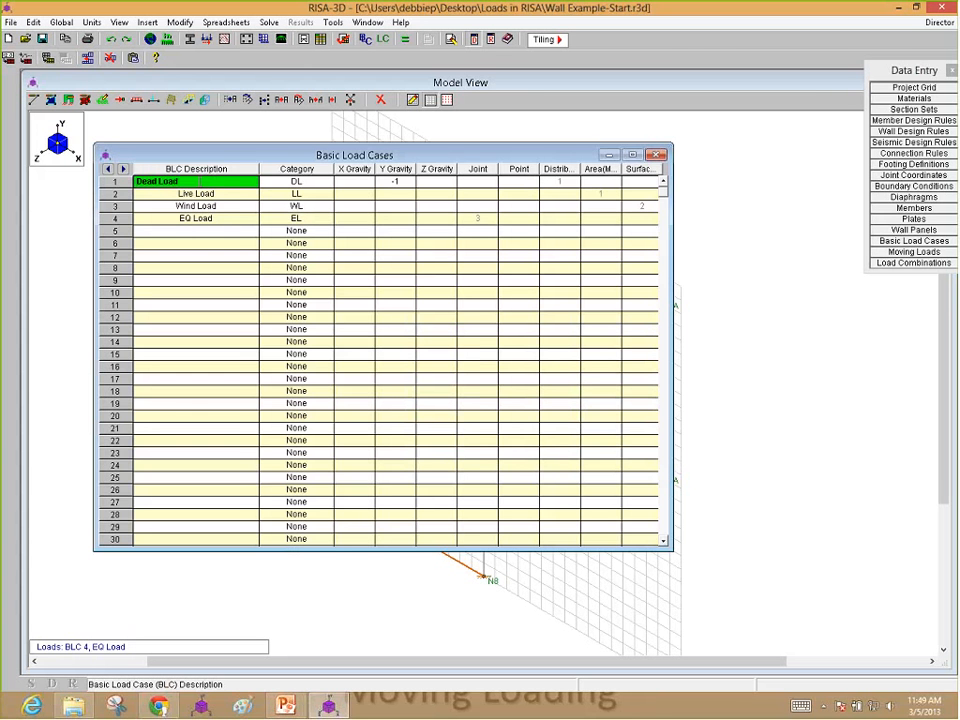
left_click(657, 154)
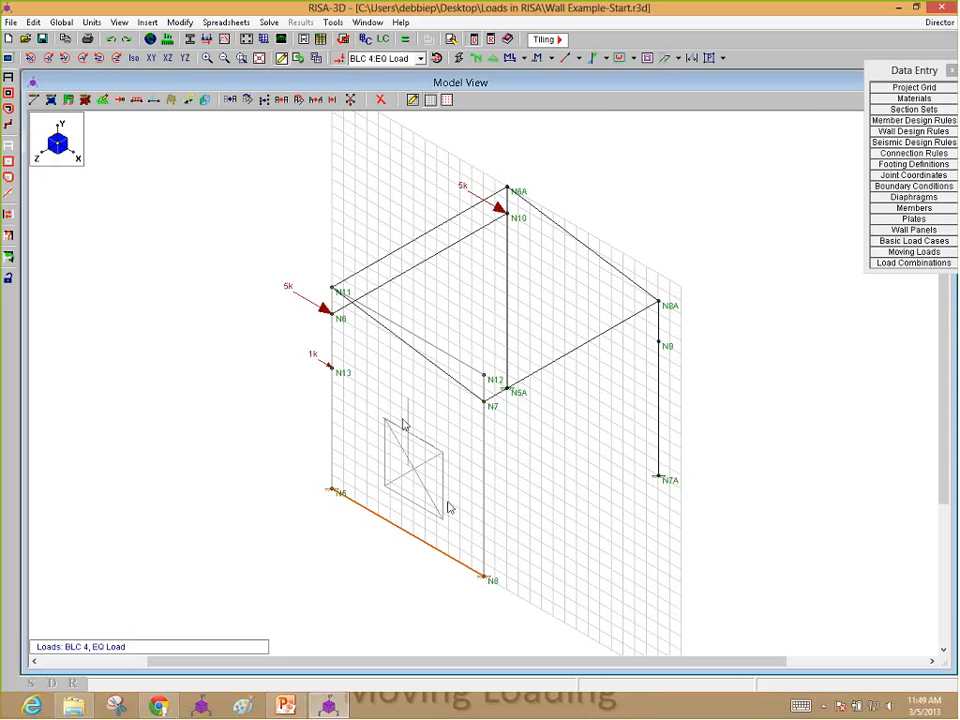
Step: Generate the gravity load combinations for the United States with the 2012 IBC Strength code
left_click(913, 262)
left_click_drag(261, 212, 163, 147)
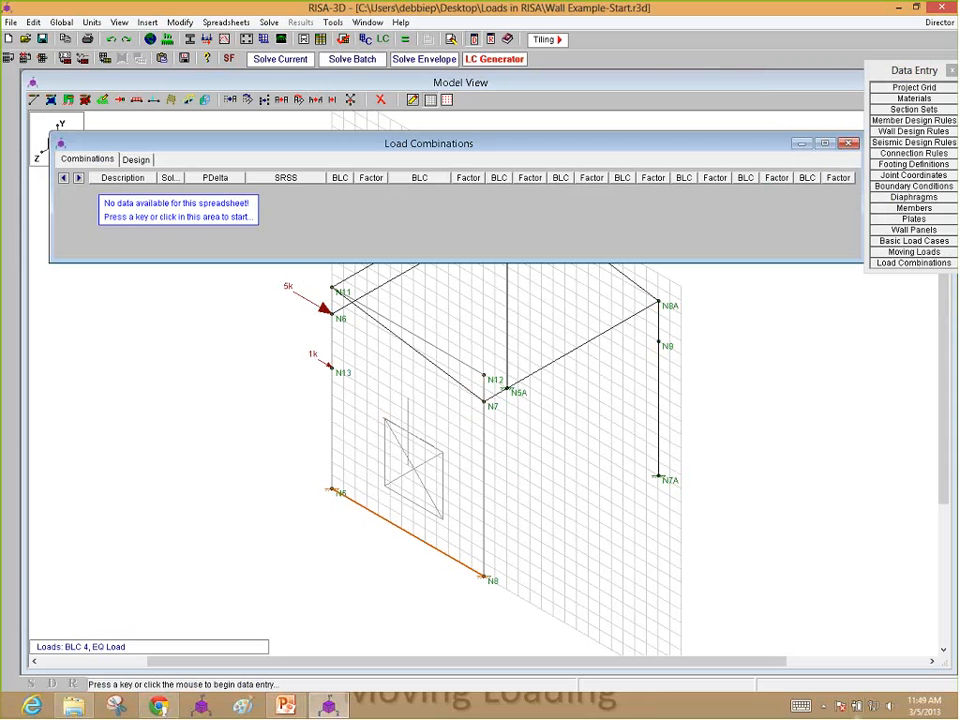
left_click(494, 59)
left_click_drag(259, 176, 482, 215)
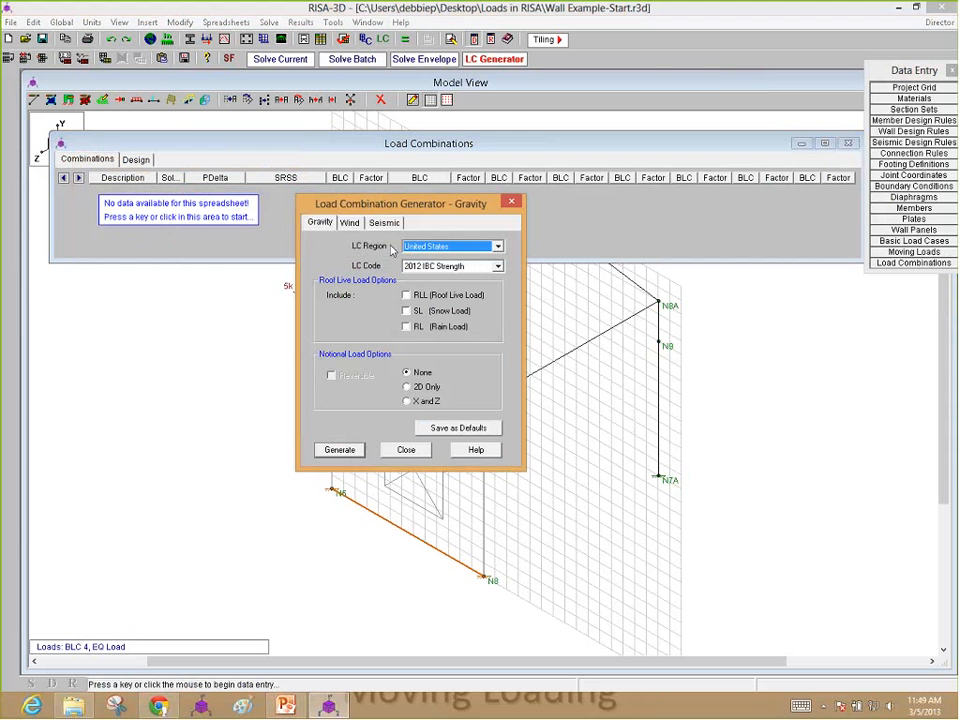
left_click(313, 227)
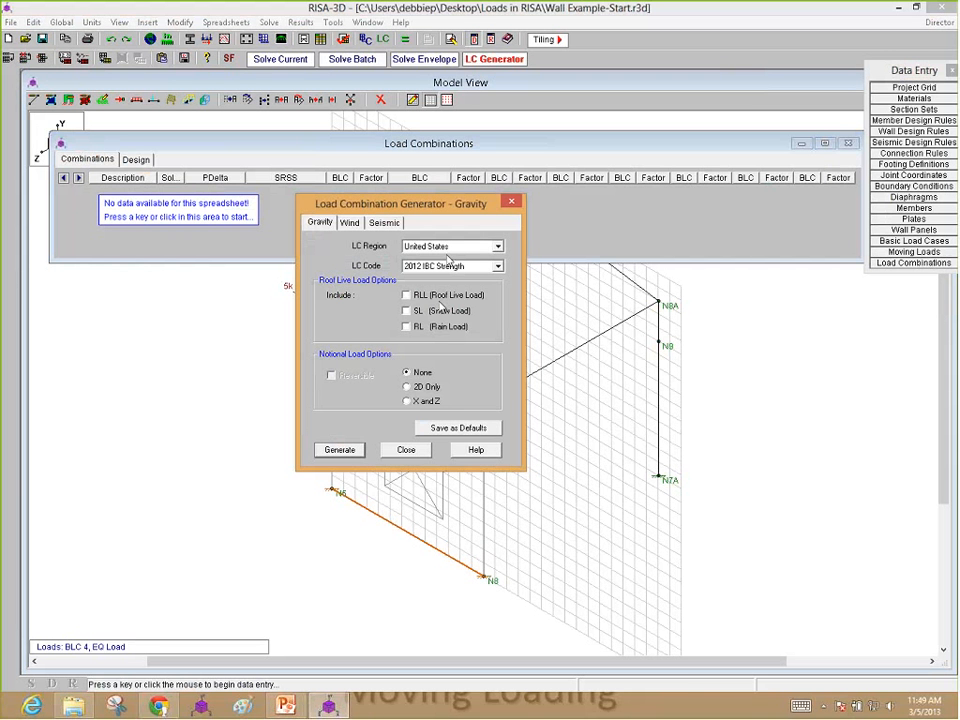
left_click(340, 450)
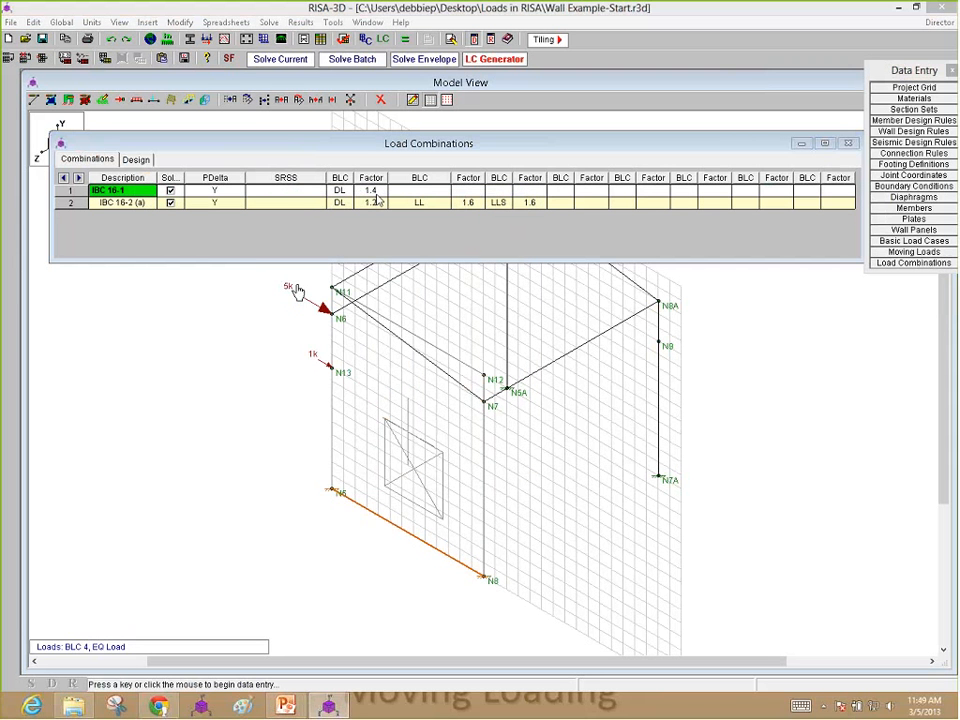
Step: Generate the wind load combinations for 2012 IBC Strength with the 2D Only option
left_click(298, 286)
left_click(358, 371)
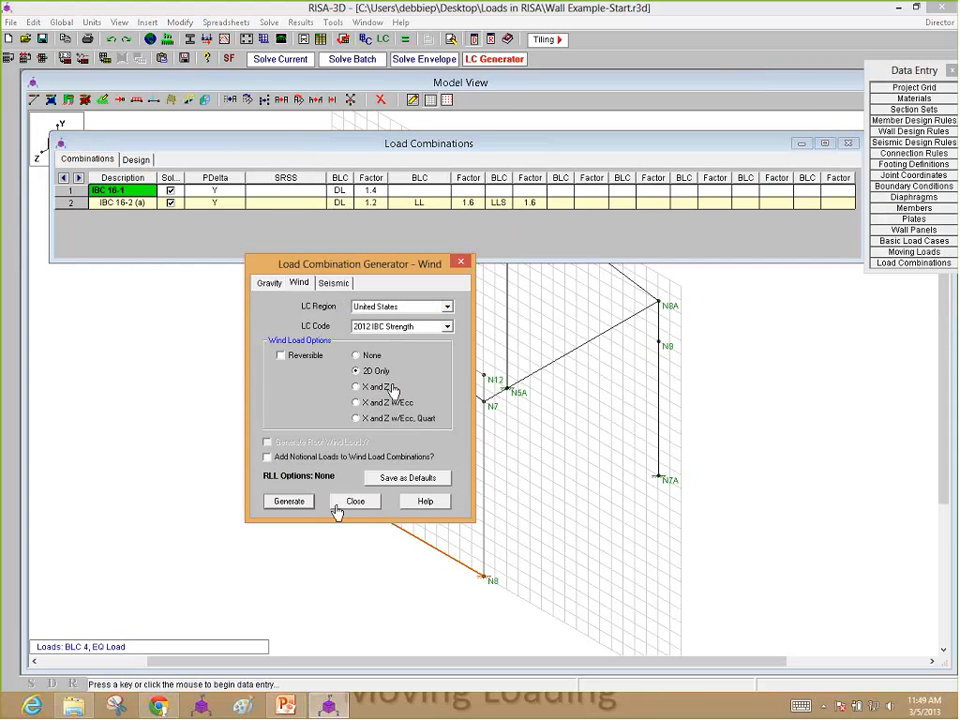
left_click(289, 501)
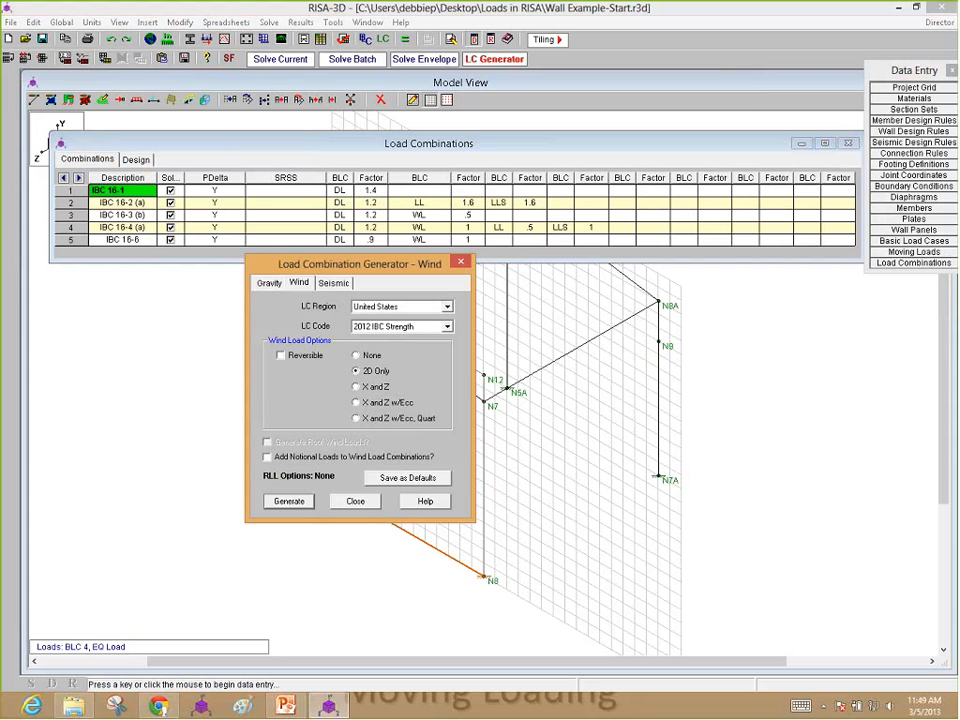
Step: Generate the 2012 IBC Strength seismic load combinations with the 2D Only option, and close the load combinations spreadsheet
left_click(333, 283)
left_click(371, 371)
left_click(289, 567)
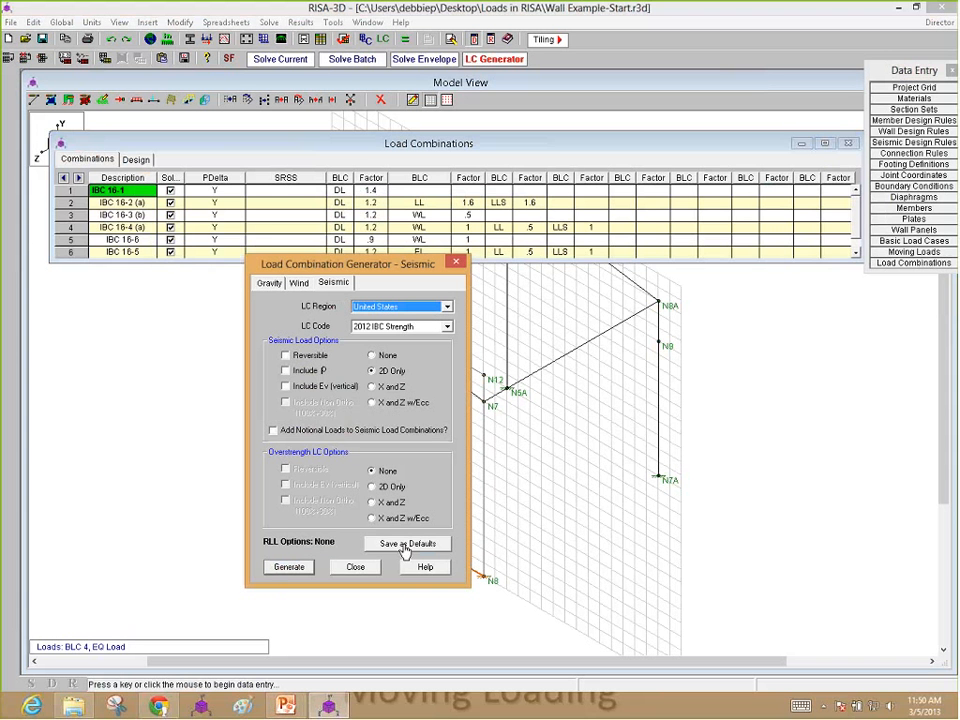
left_click(355, 567)
left_click_drag(521, 262, 543, 487)
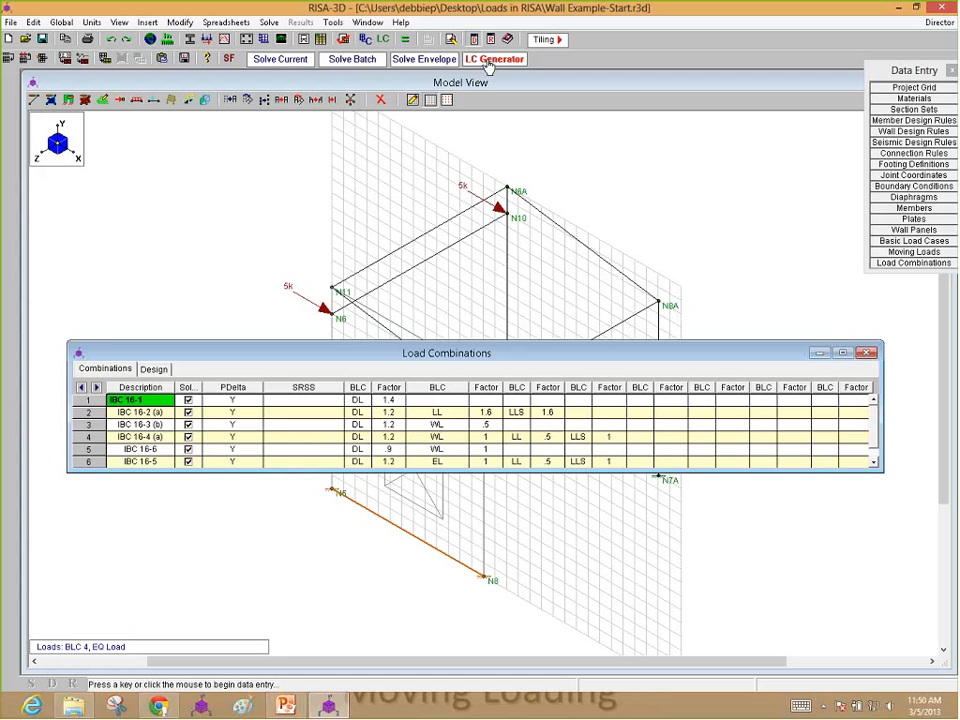
left_click(868, 354)
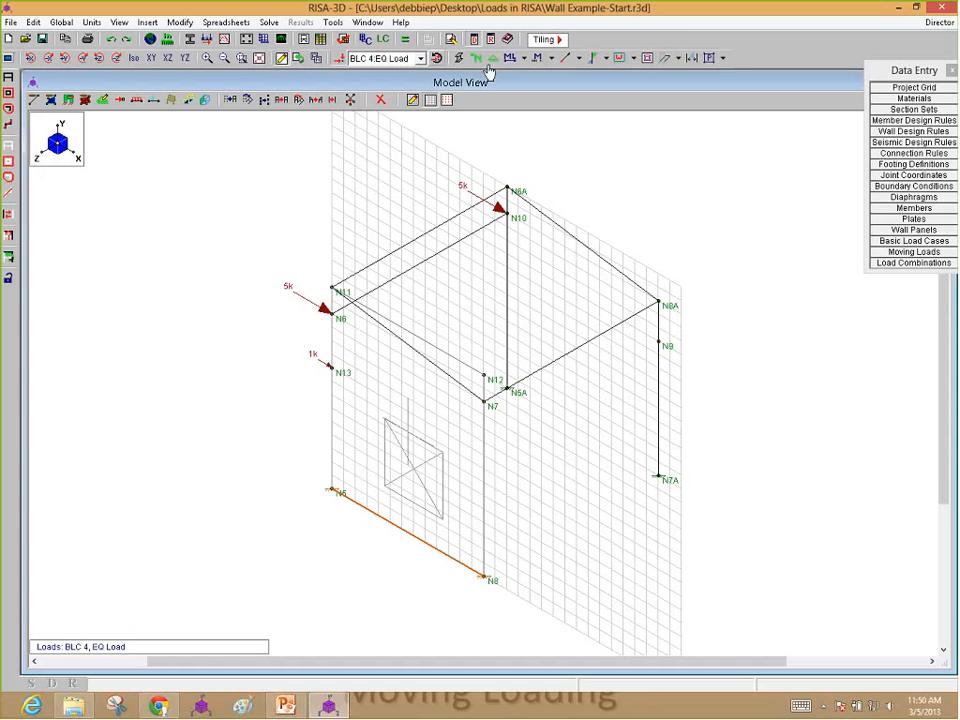
Step: Reopen the load combinations spreadsheet, enlarge it to show every row, and solve the model for all the combinations
left_click(913, 262)
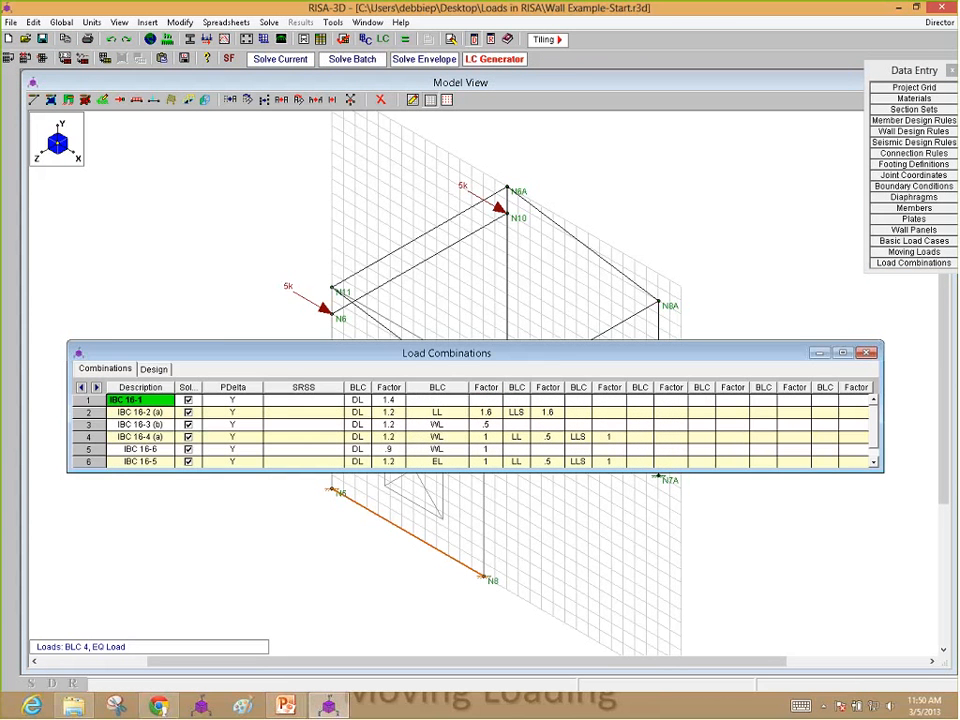
left_click(495, 59)
left_click(457, 266)
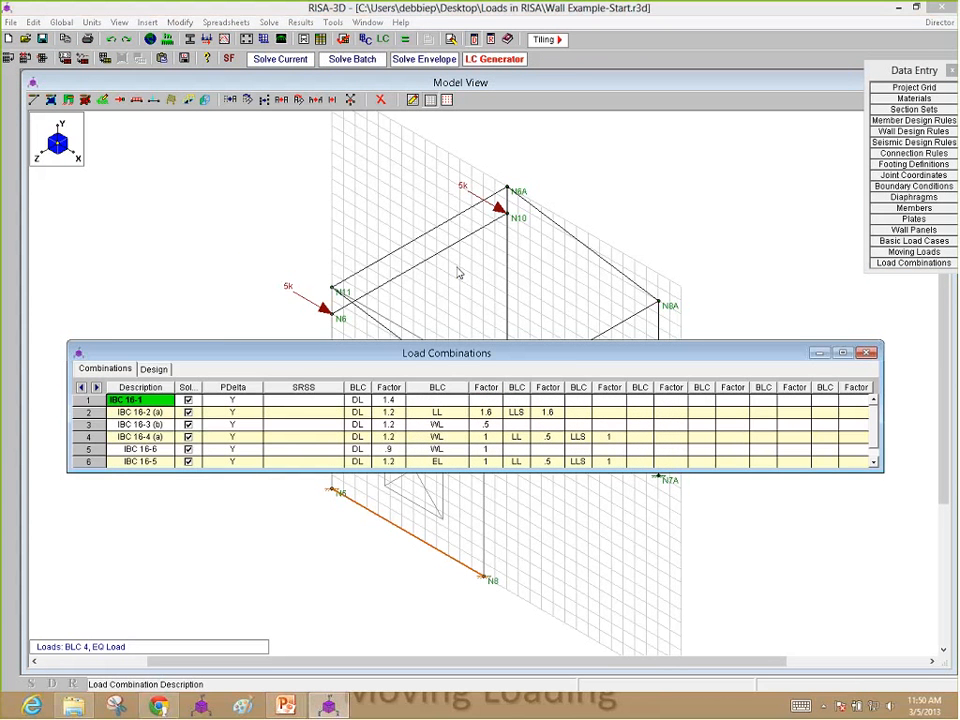
left_click_drag(480, 344, 492, 206)
left_click_drag(721, 217, 703, 252)
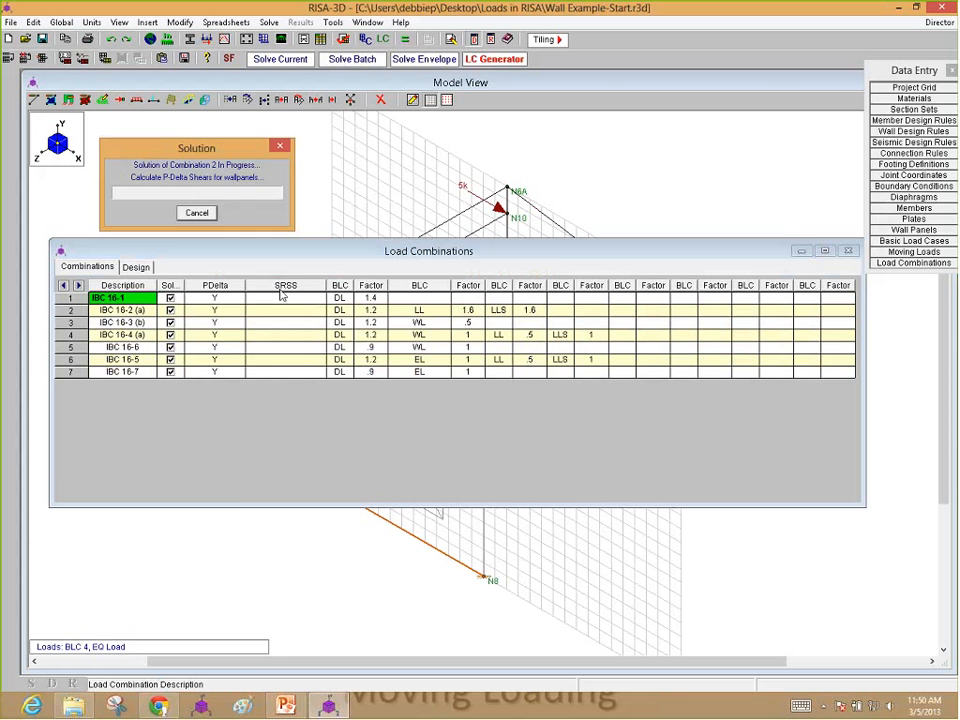
left_click(624, 216)
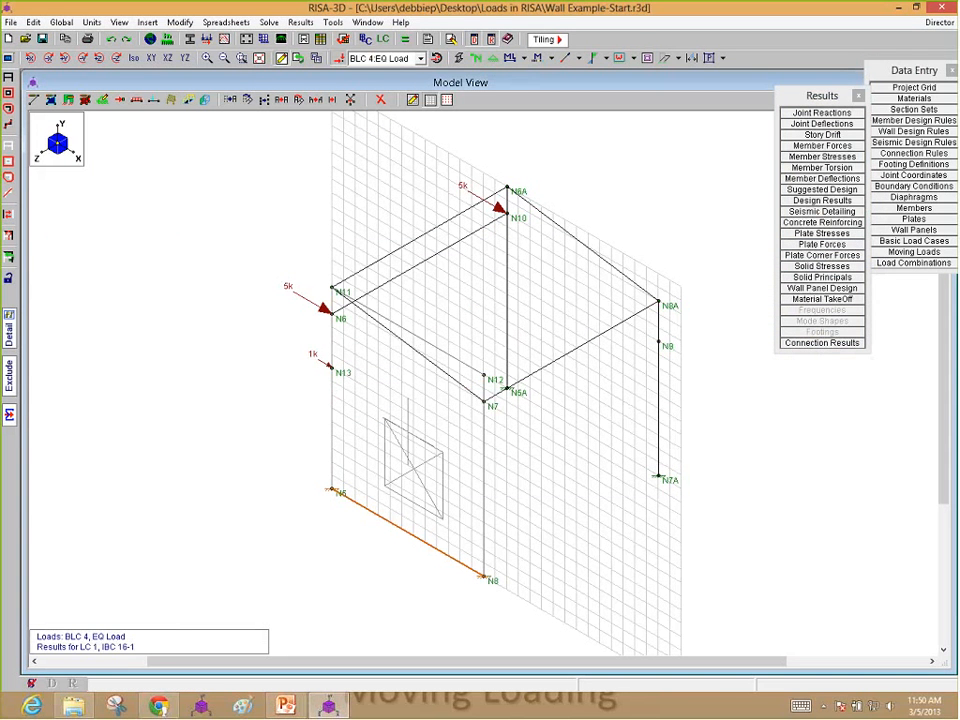
Step: Display the BLC 2 Transient Area Loads of load case BLC 5 on the model and turn off the drawing grid
left_click(410, 58)
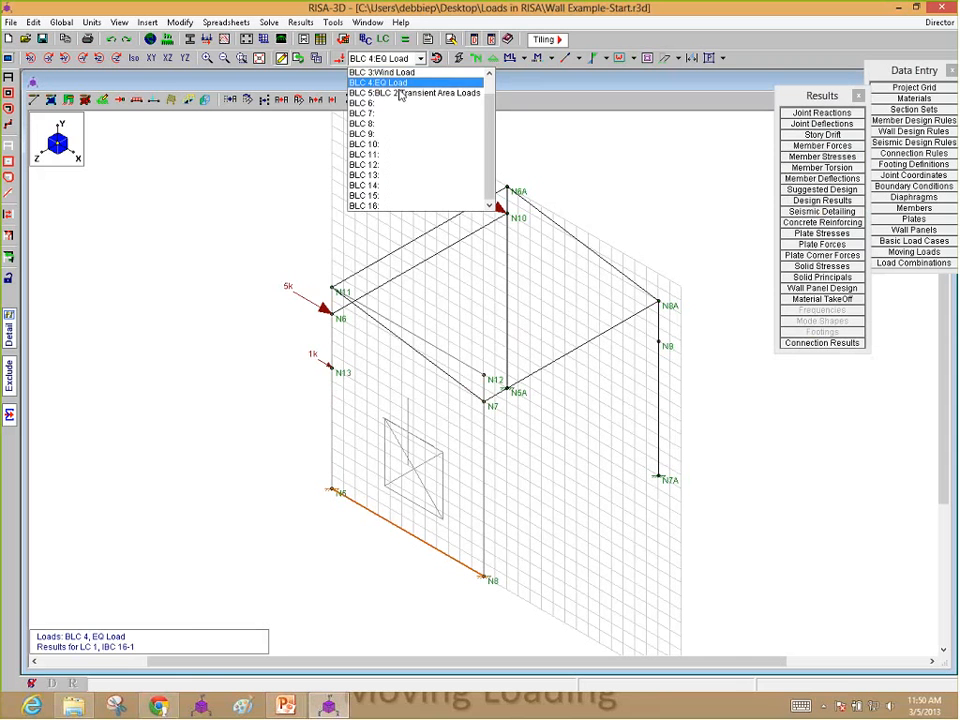
left_click(400, 93)
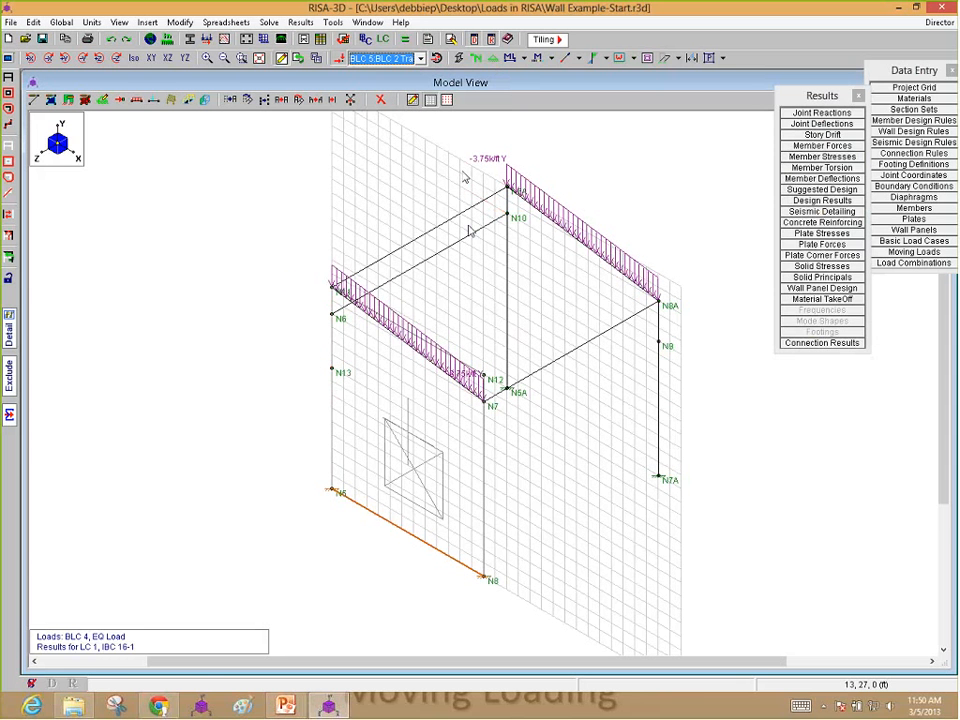
left_click(412, 99)
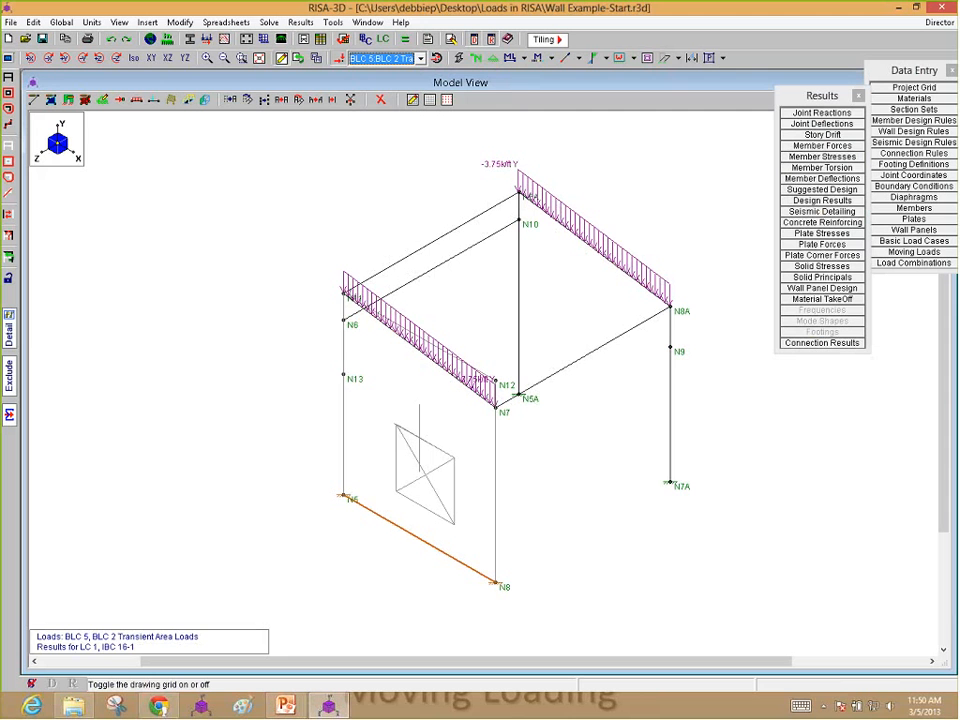
Step: Turn on Show Mesh for the wall panels in the current view's options
left_click(7, 58)
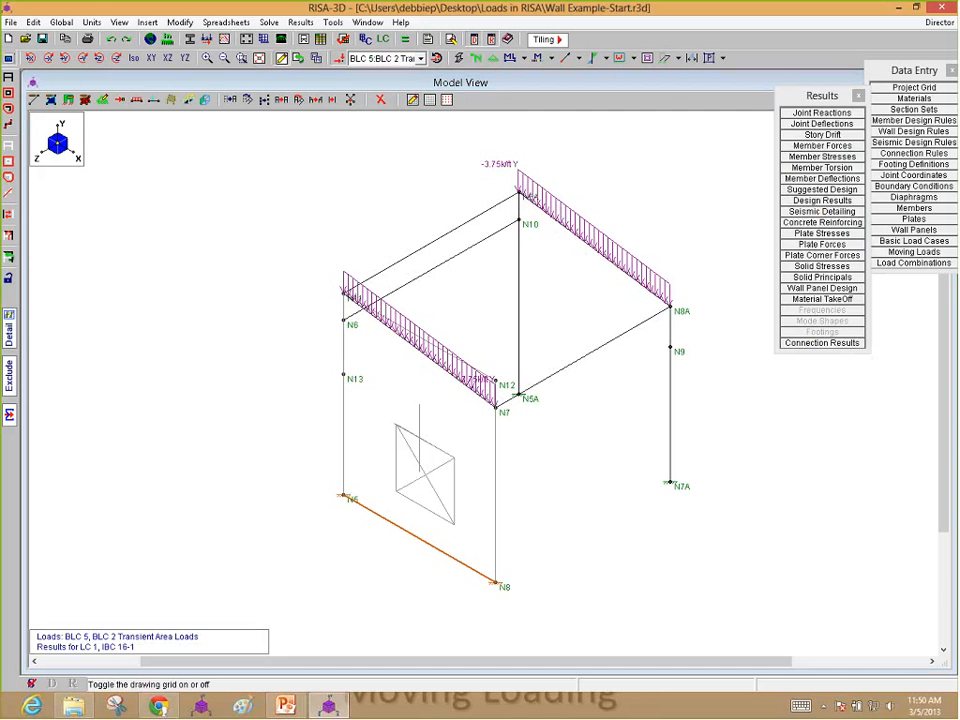
left_click(148, 110)
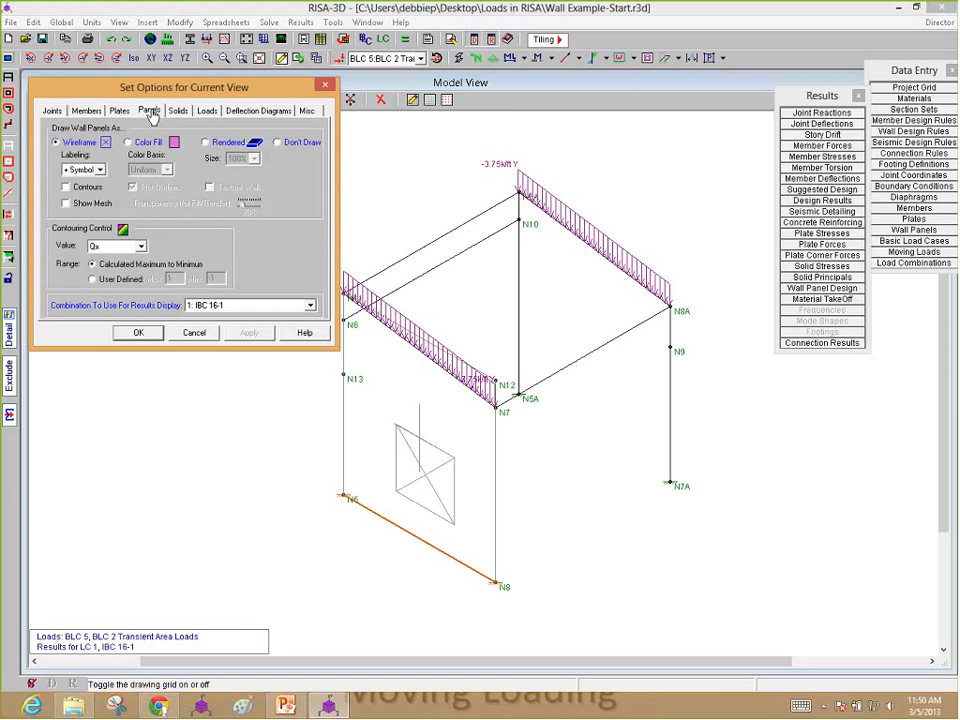
left_click(98, 206)
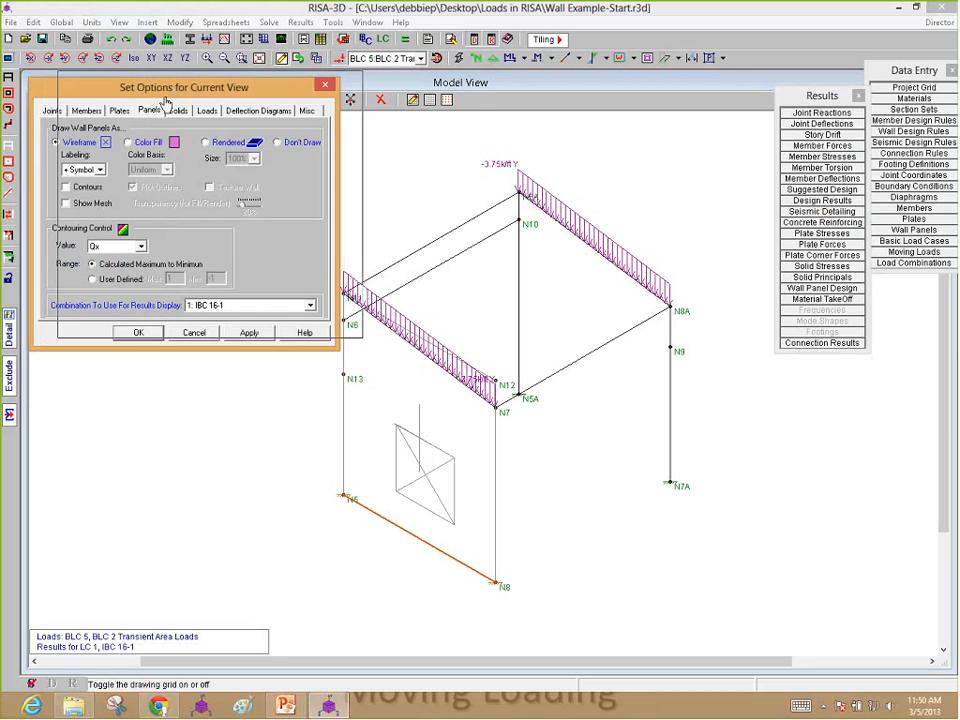
left_click(164, 323)
Step: Toggle the selection of the sloped beam from N11 to N7, leaving it unselected to expose the wall panel mesh
scroll(364, 317, "up", 5)
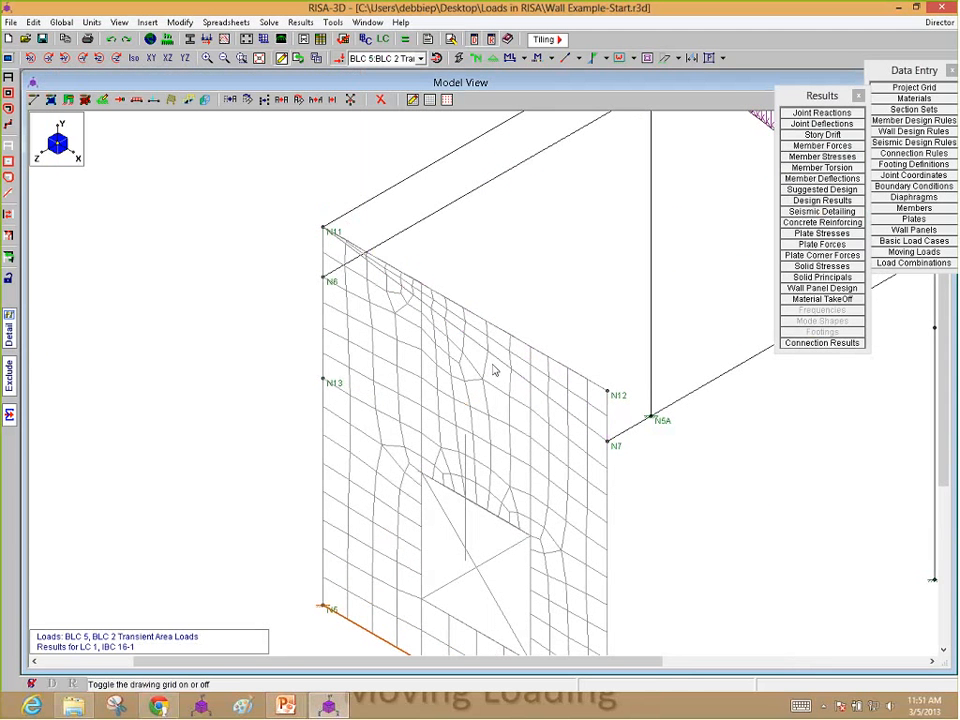
scroll(493, 369, "down", 2)
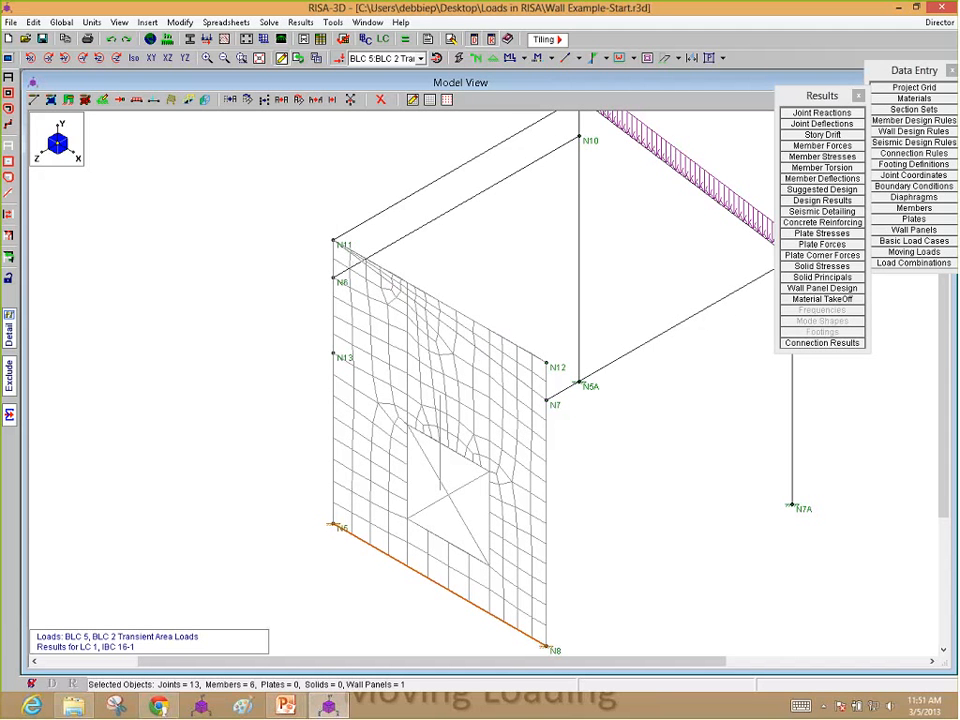
left_click(540, 397)
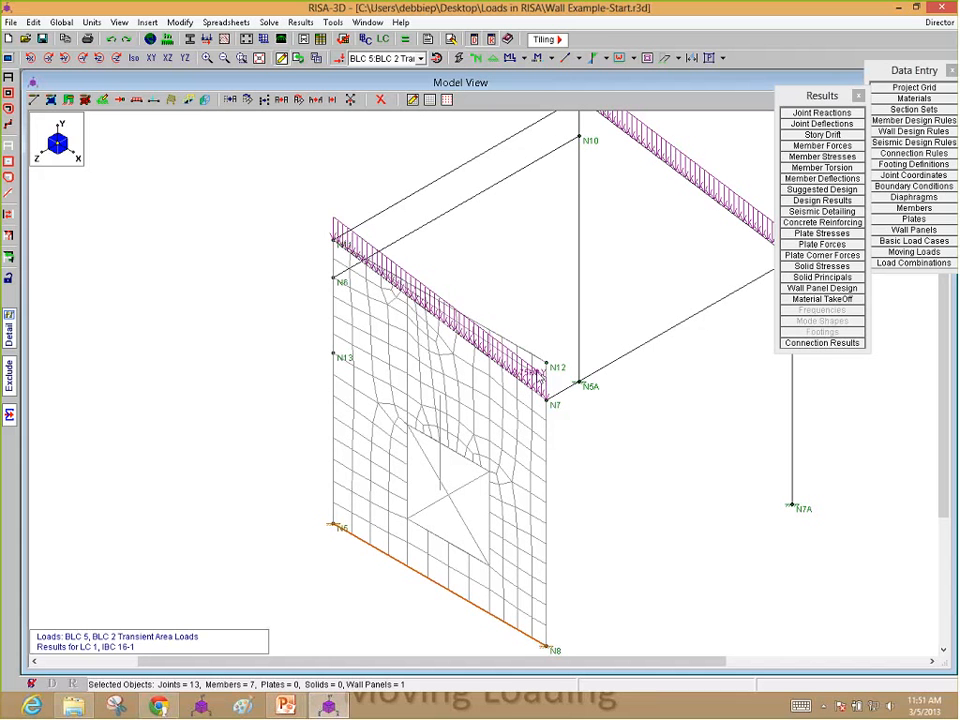
left_click(509, 371)
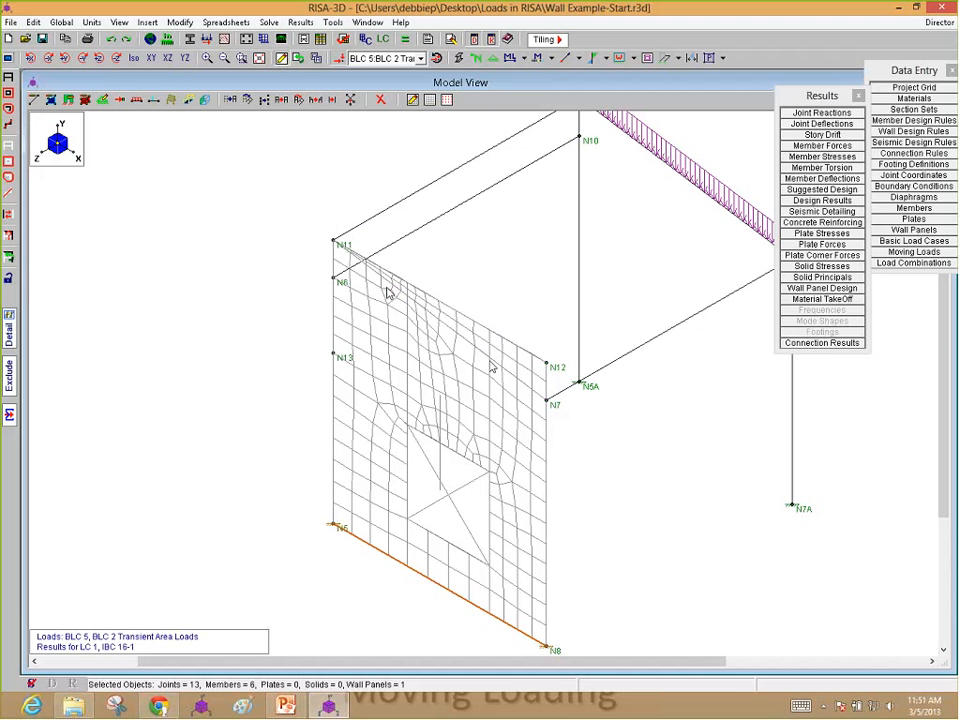
Step: Examine the wall panel mesh up close near joint N11, along the sloped top edge and around the opening
scroll(386, 287, "up", 5)
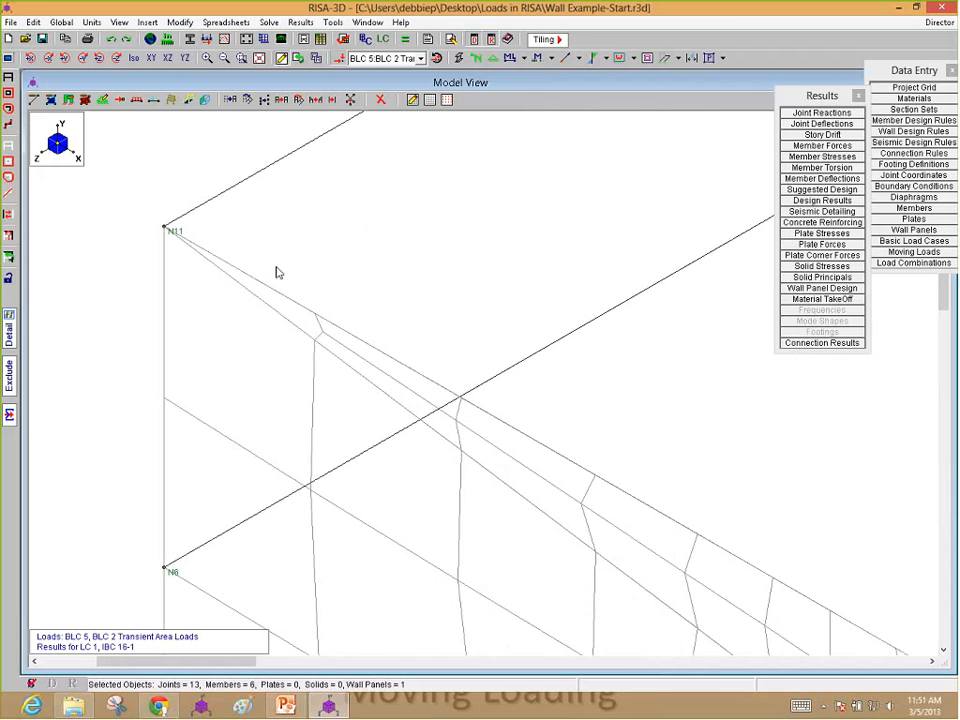
scroll(278, 272, "down", 3)
scroll(407, 377, "down", 3)
scroll(396, 377, "up", 3)
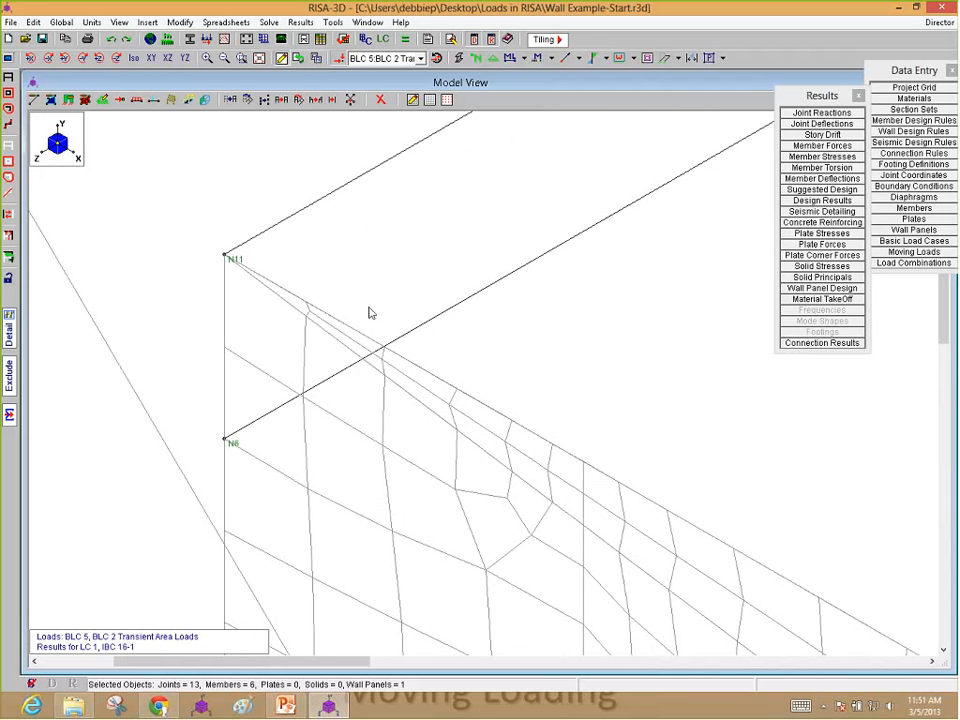
scroll(351, 281, "down", 2)
scroll(351, 281, "down", 3)
scroll(473, 363, "up", 4)
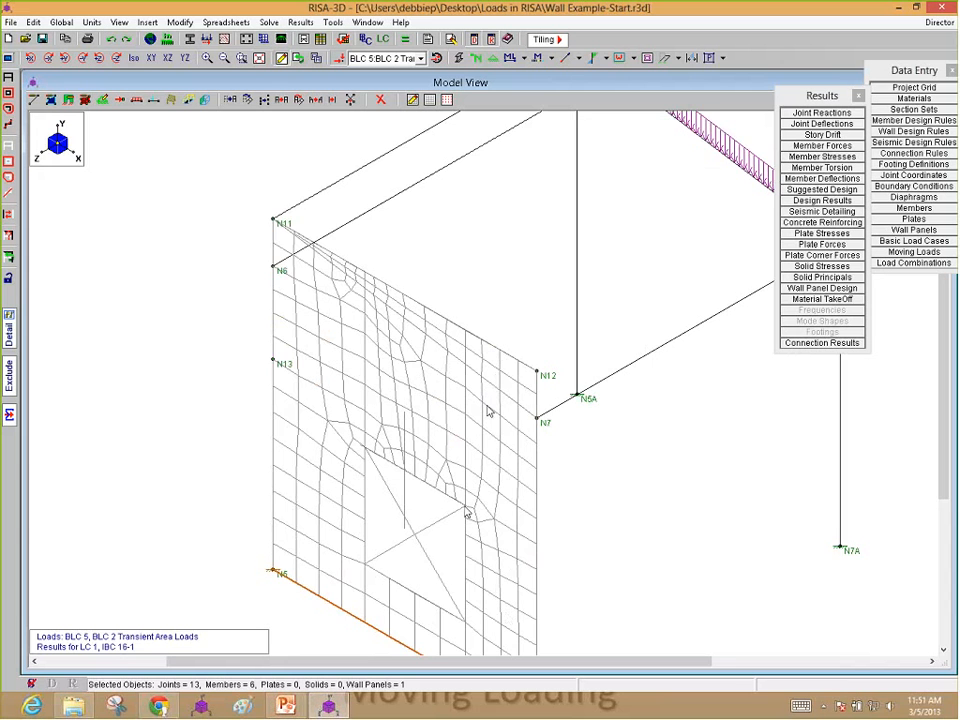
scroll(510, 400, "down", 2)
scroll(510, 403, "down", 1)
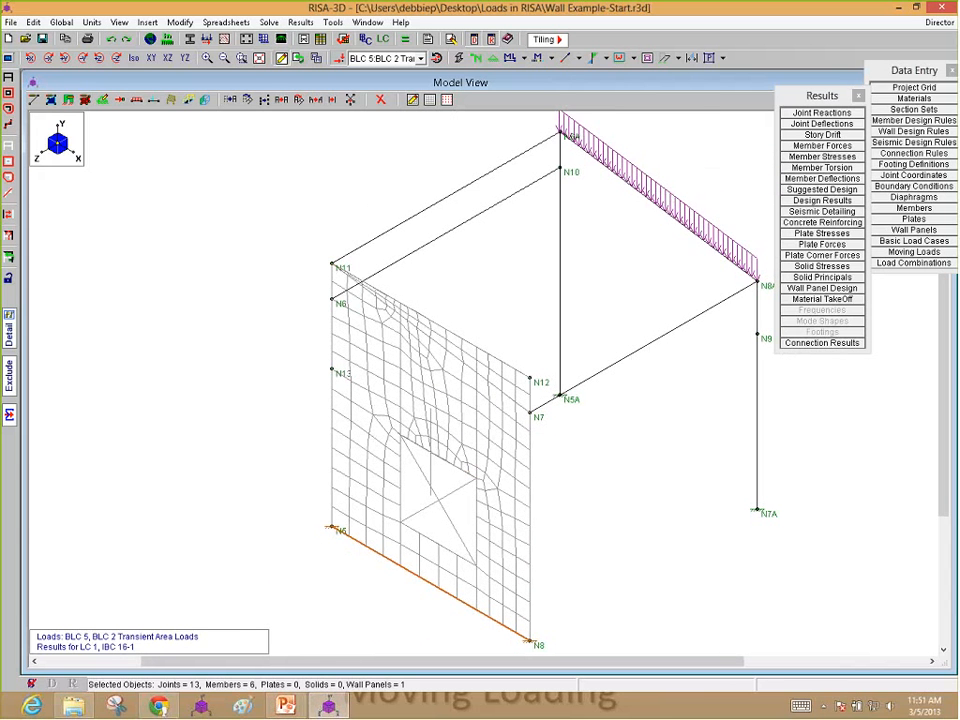
Step: Show the loads of load category WL-Wind Load in the current view, with transient wall panel loads included
key("F2")
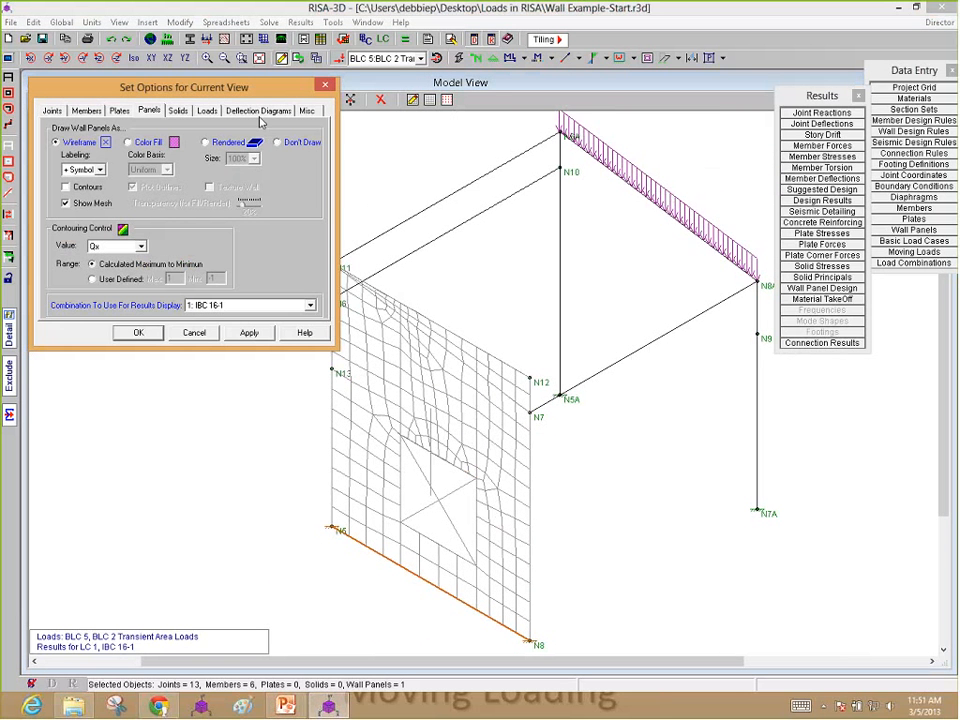
left_click(207, 111)
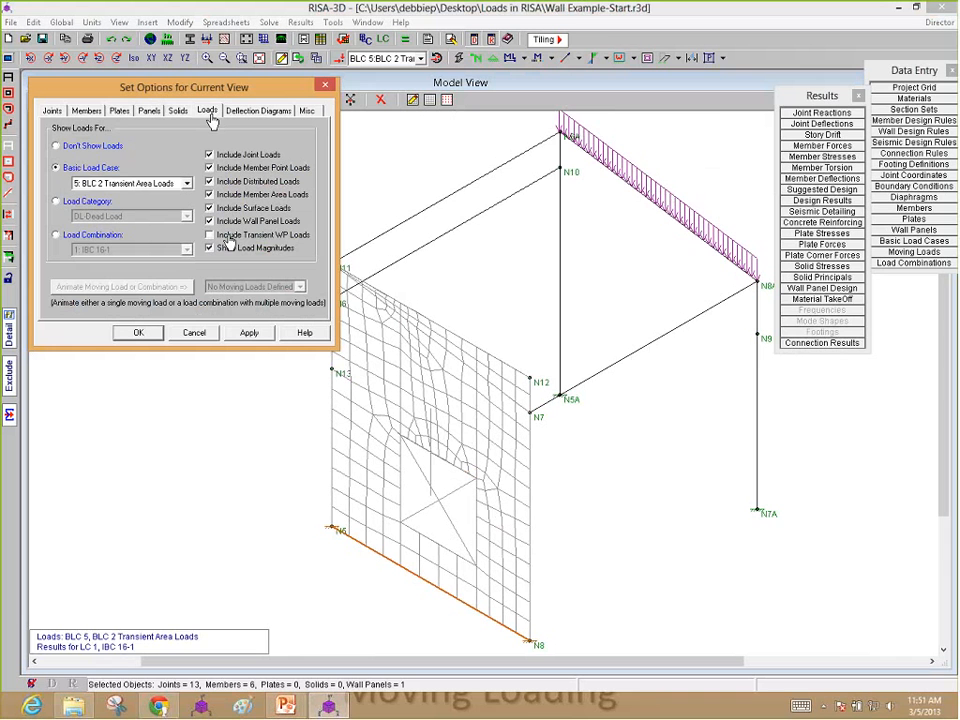
left_click(229, 236)
left_click(57, 201)
left_click(110, 217)
left_click(140, 255)
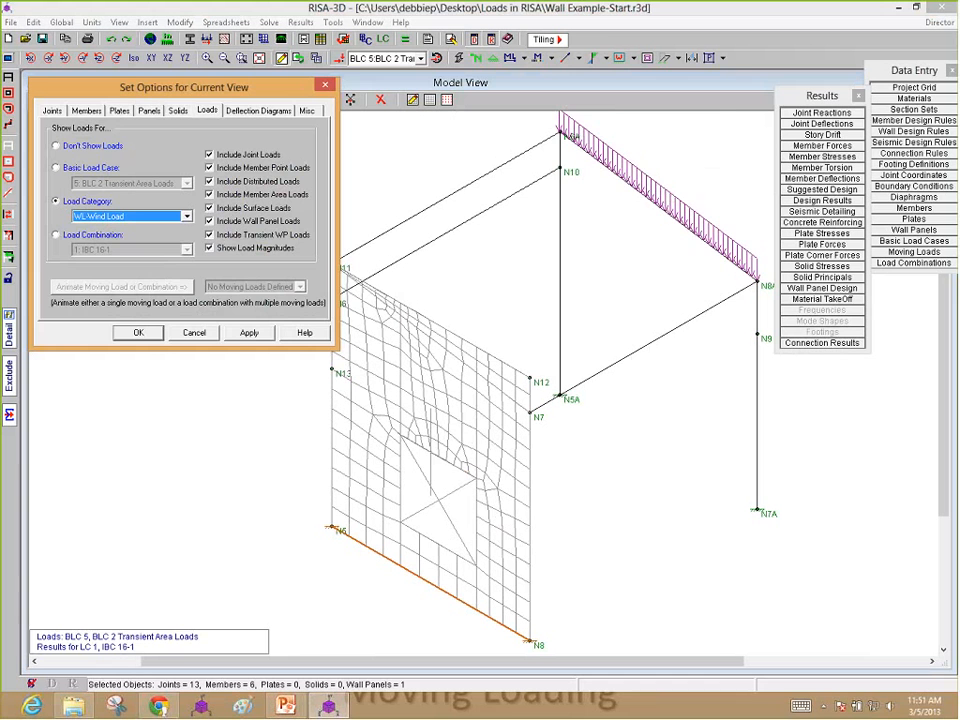
left_click(138, 332)
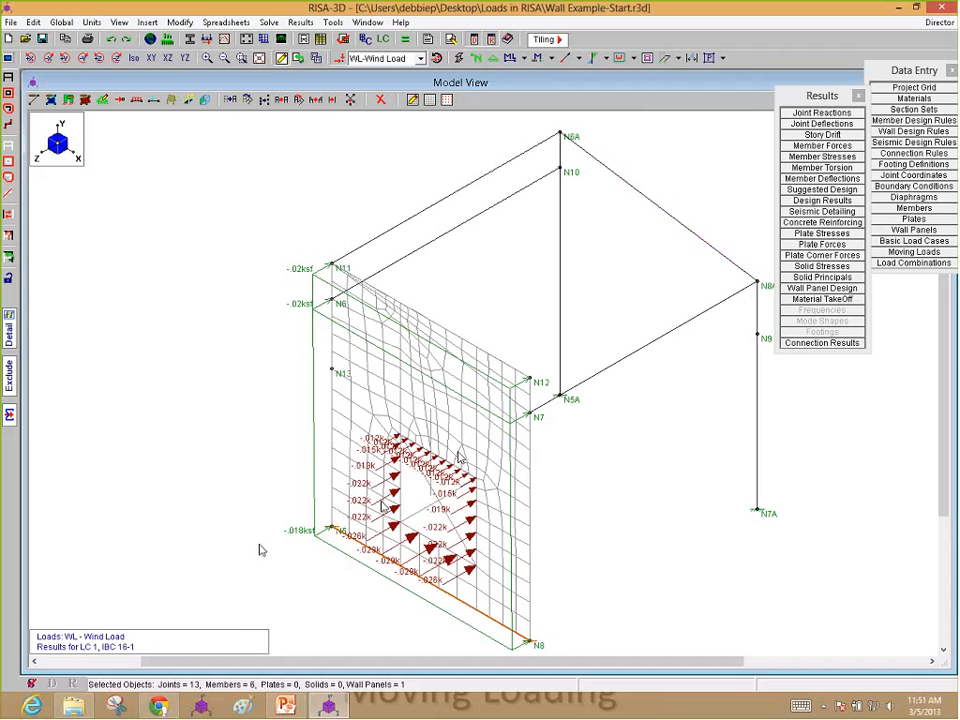
Step: Examine the transient wind loads applied along the edges of the wall panel opening
scroll(403, 525, "up", 5)
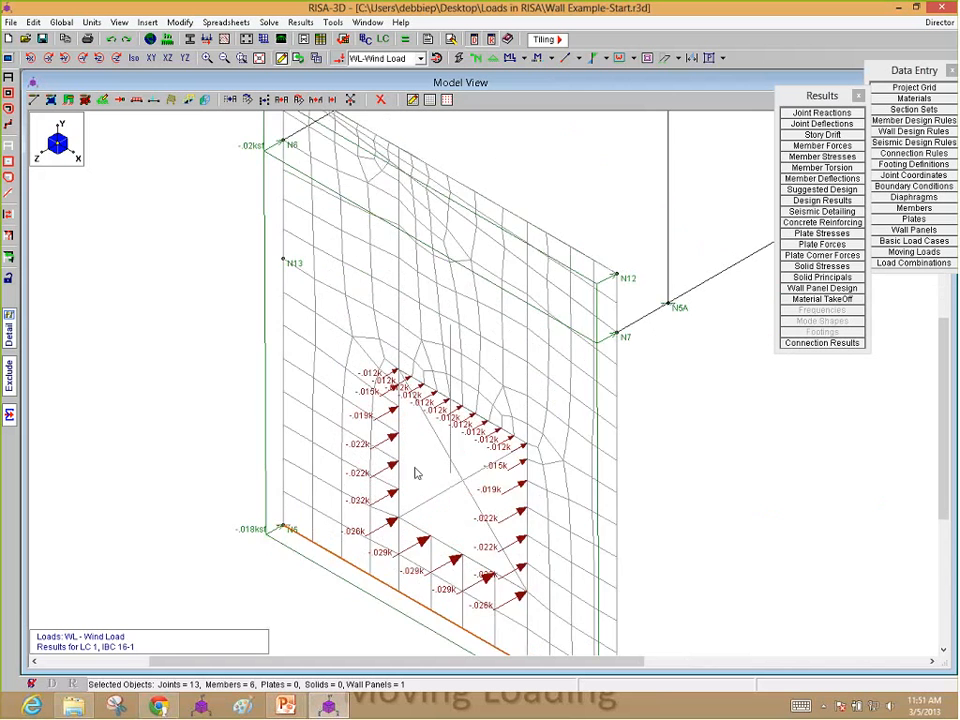
scroll(418, 474, "down", 6)
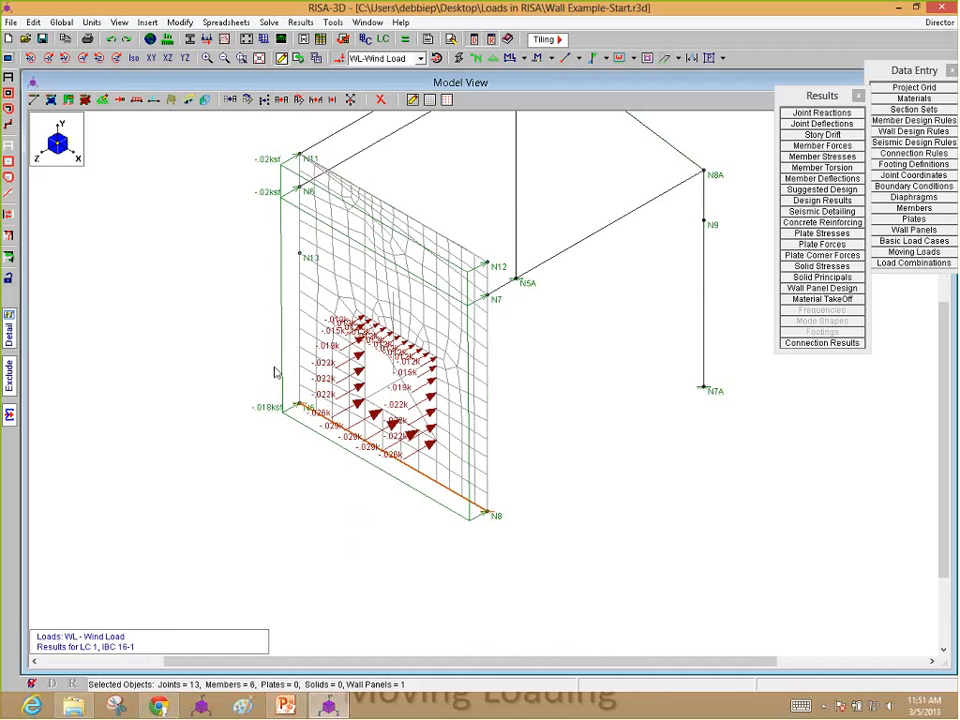
scroll(430, 375, "up", 3)
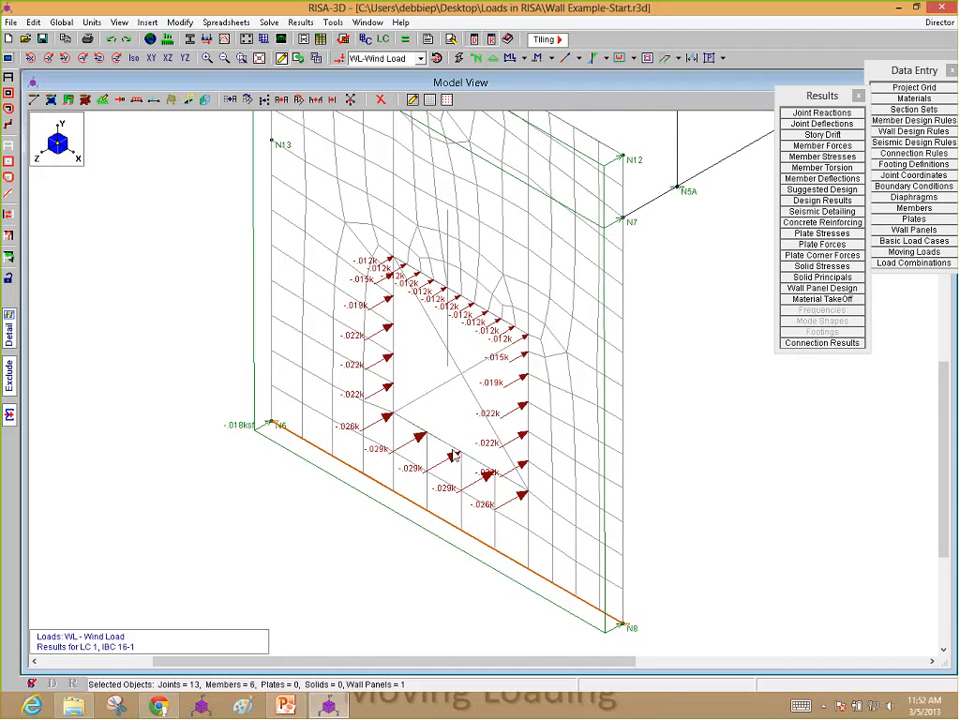
scroll(454, 455, "down", 2)
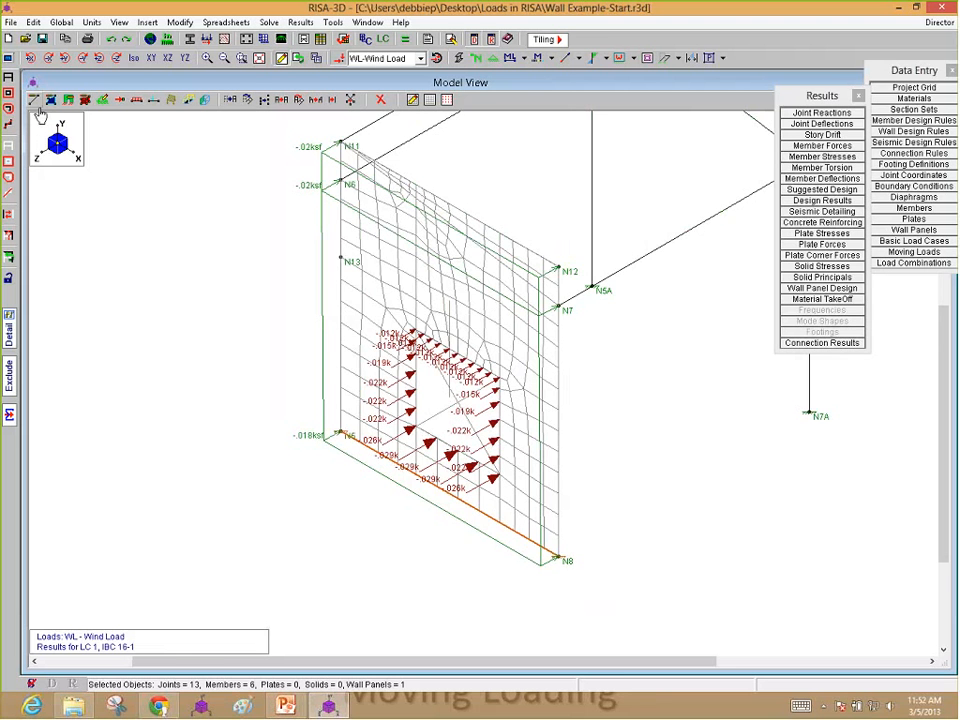
scroll(192, 413, "down", 2)
scroll(192, 413, "down", 1)
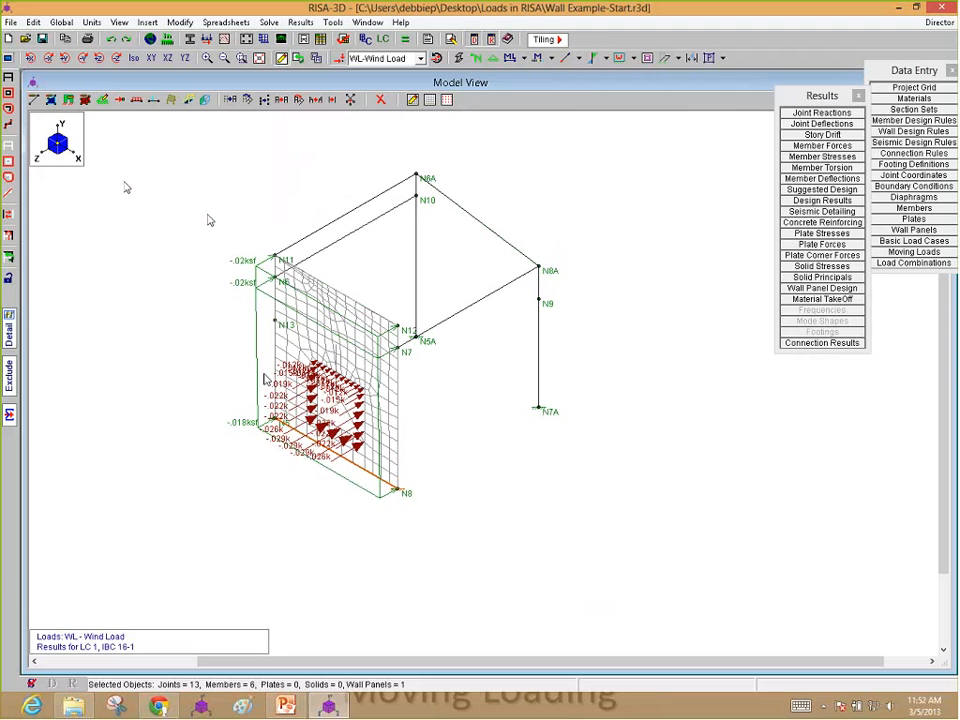
Step: Turn off the transient wall panel loads and the load magnitudes in the current view's options
left_click(13, 56)
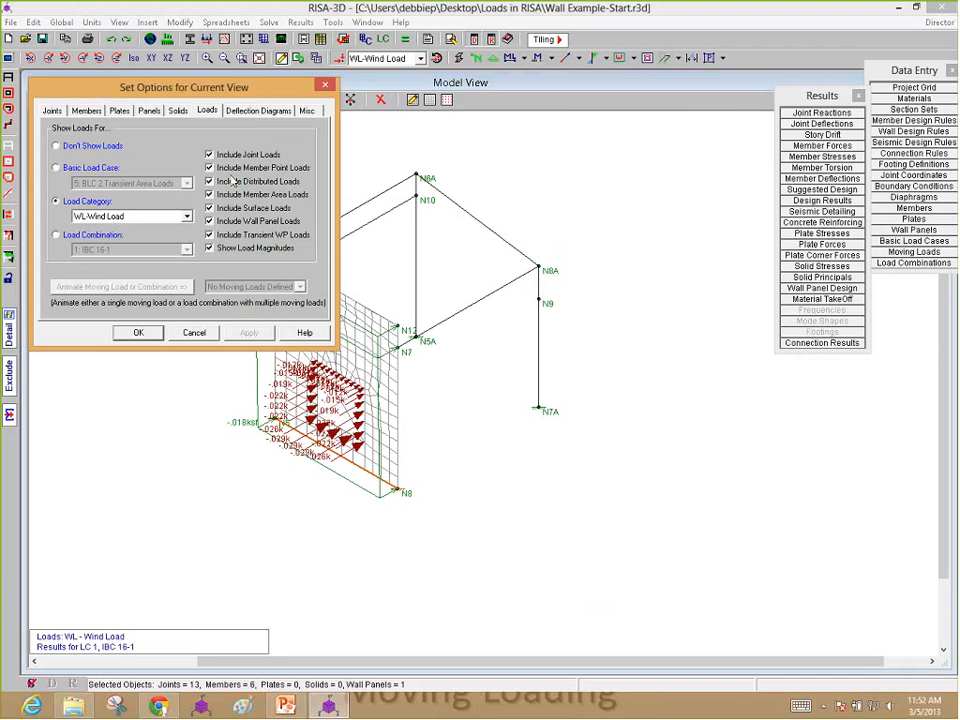
left_click(230, 234)
left_click(256, 334)
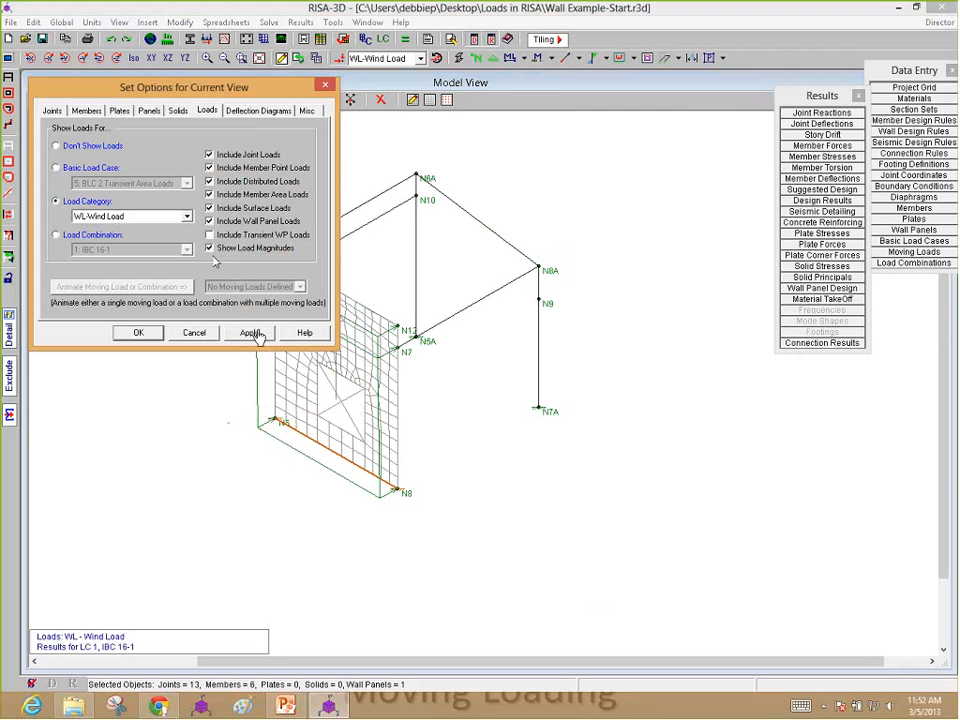
left_click_drag(189, 88, 322, 165)
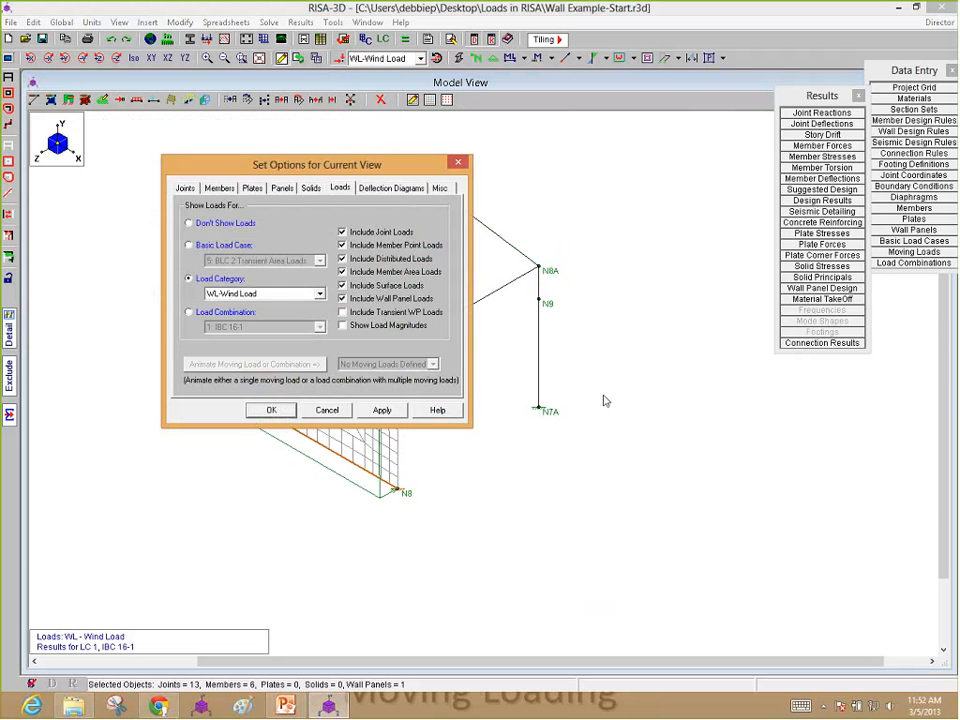
left_click(284, 410)
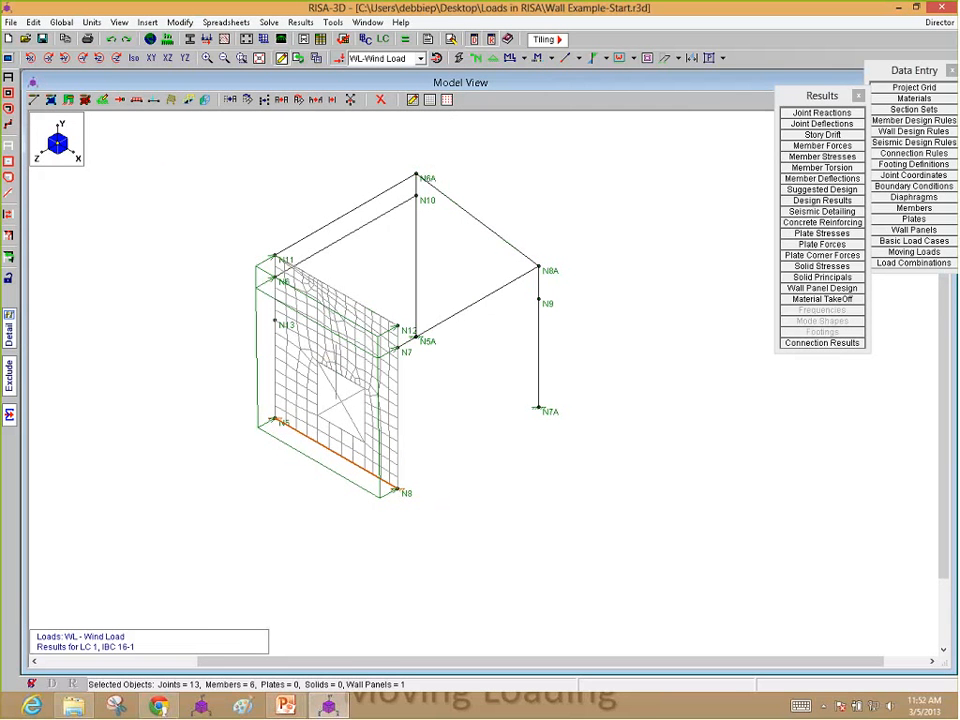
Step: Switch to the PowerPoint presentation on moving loads
left_click(287, 709)
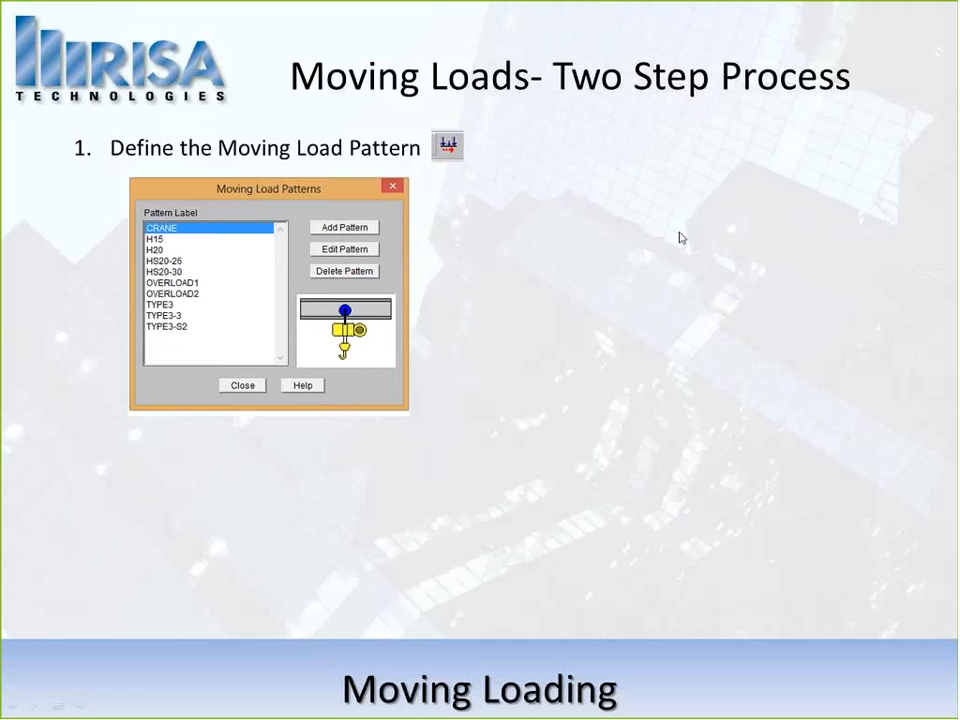
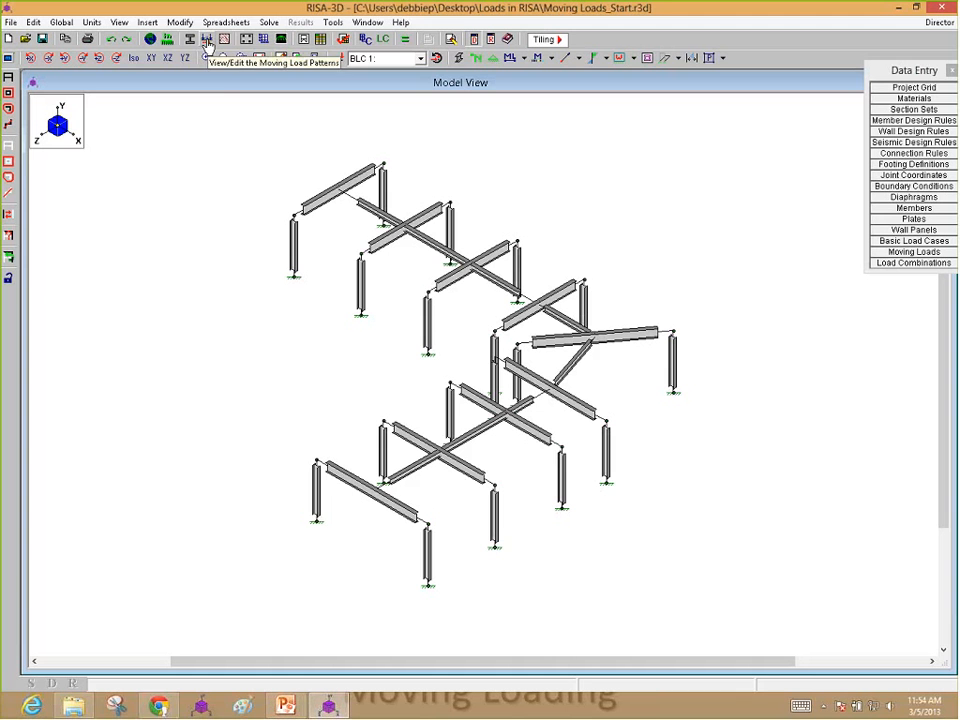
Step: Start a new moving load pattern labelled Loads Webinar
left_click(207, 40)
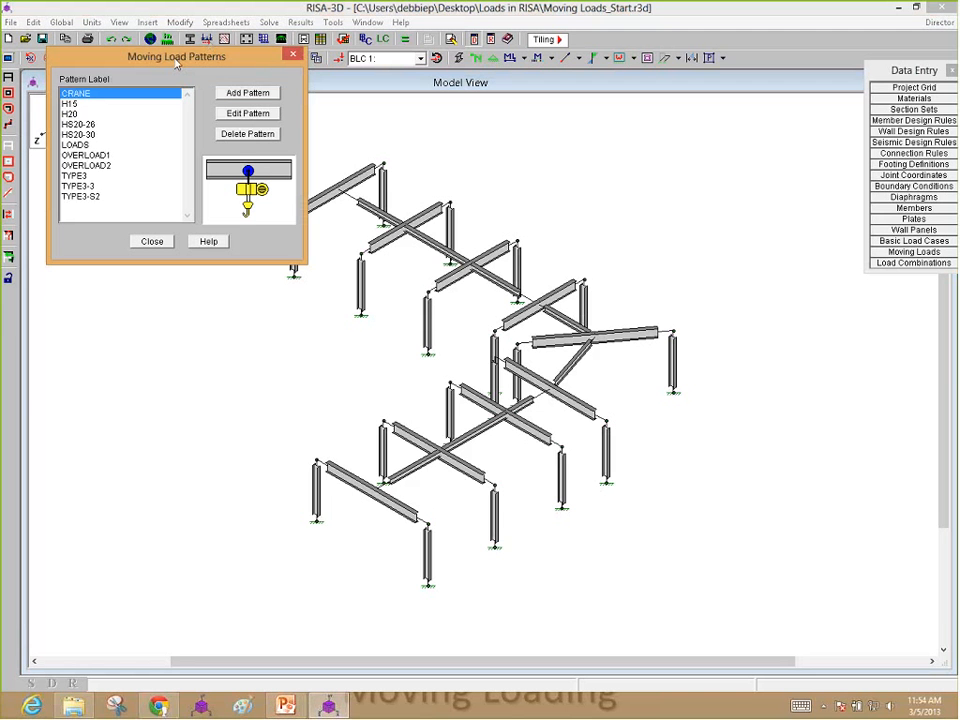
left_click_drag(176, 64, 188, 108)
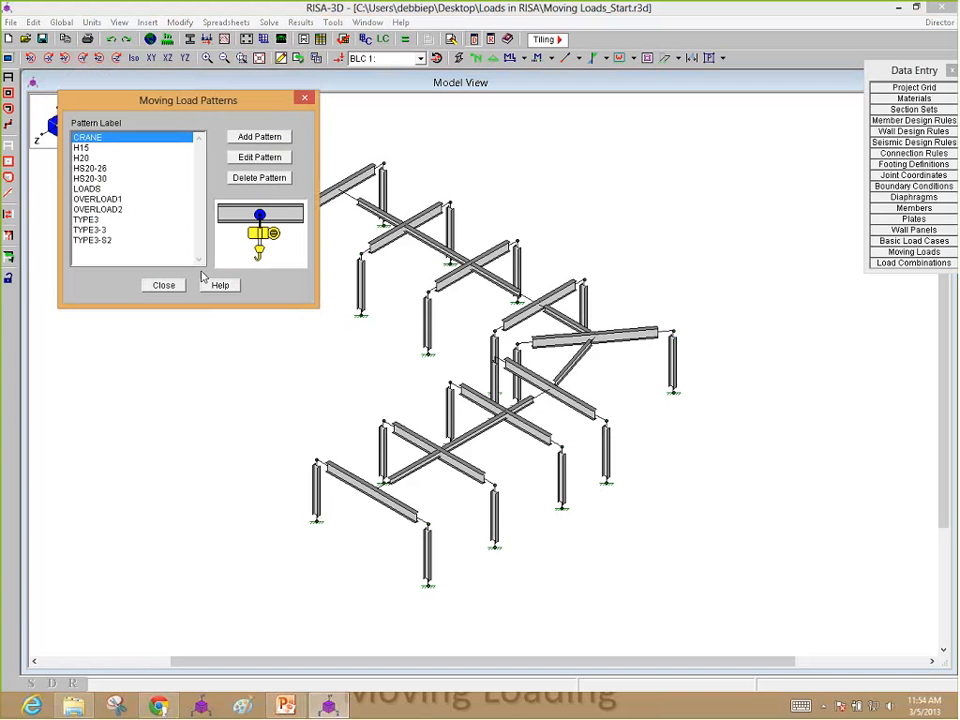
left_click(255, 142)
left_click(258, 137)
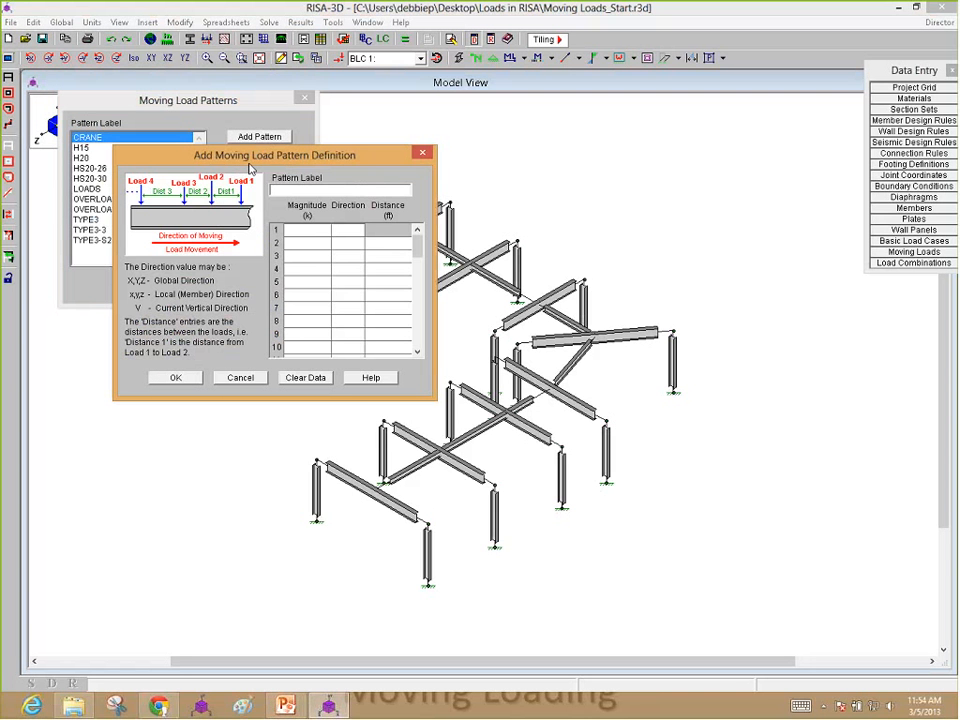
left_click_drag(250, 163, 190, 106)
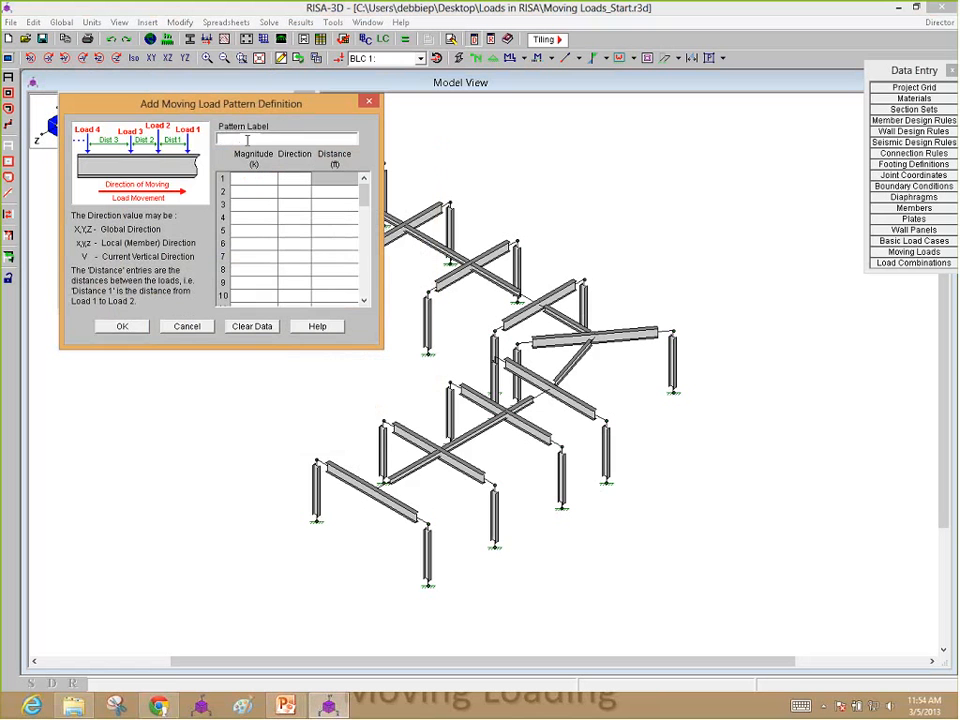
type("Loads Webinar")
Step: Define the pattern's first load as -3 k in direction Y and enter a distance of 6 ft for the second load
left_click(276, 181)
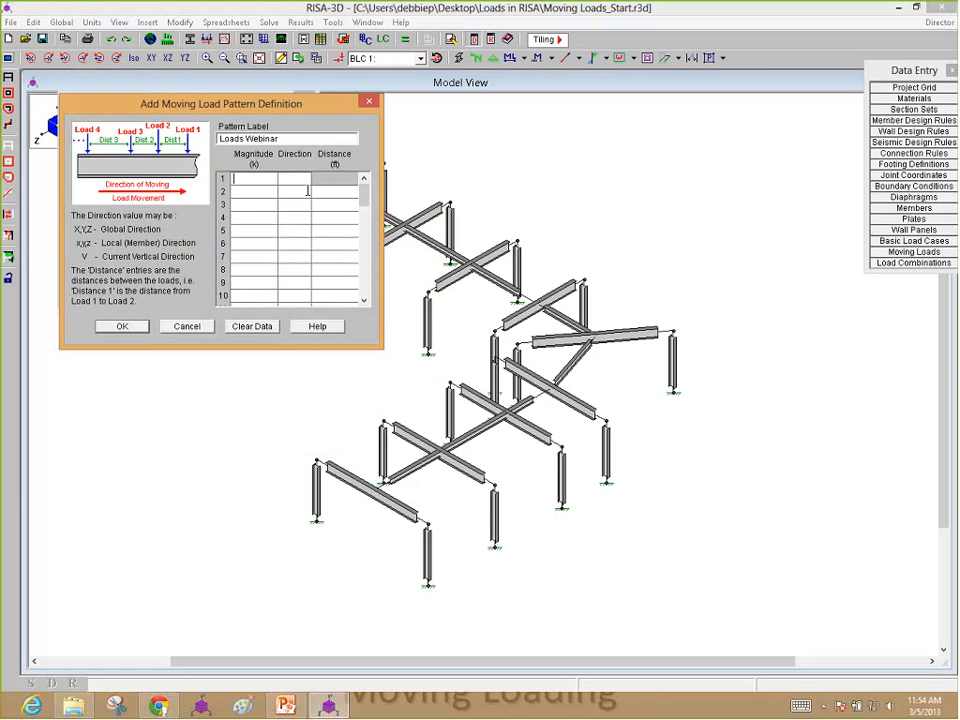
type("-5")
key("BackSpace")
type("3")
left_click(290, 180)
type("Y")
key("Tab")
key("Return")
type("6-5")
Step: Add a third load of -5 k in direction Y at a distance of 8 ft and save the pattern
left_click(294, 203)
type("Y")
key("Tab")
type("8")
mouse_move(364, 193)
left_mouse_down()
mouse_move(364, 227)
mouse_move(364, 190)
left_mouse_up()
left_click(127, 331)
left_click(135, 331)
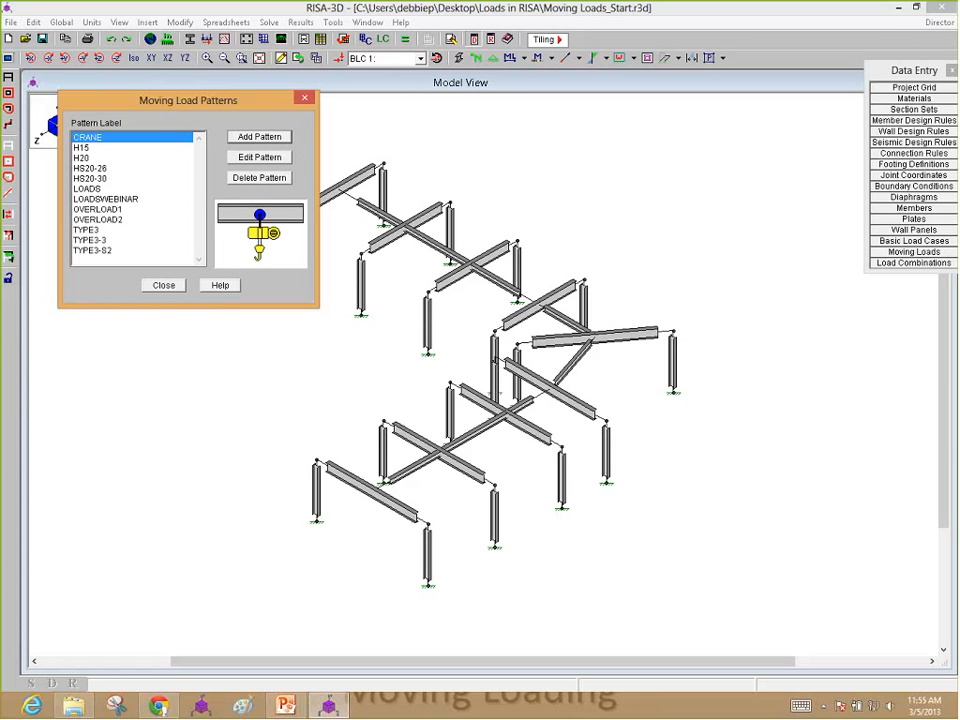
left_click(106, 199)
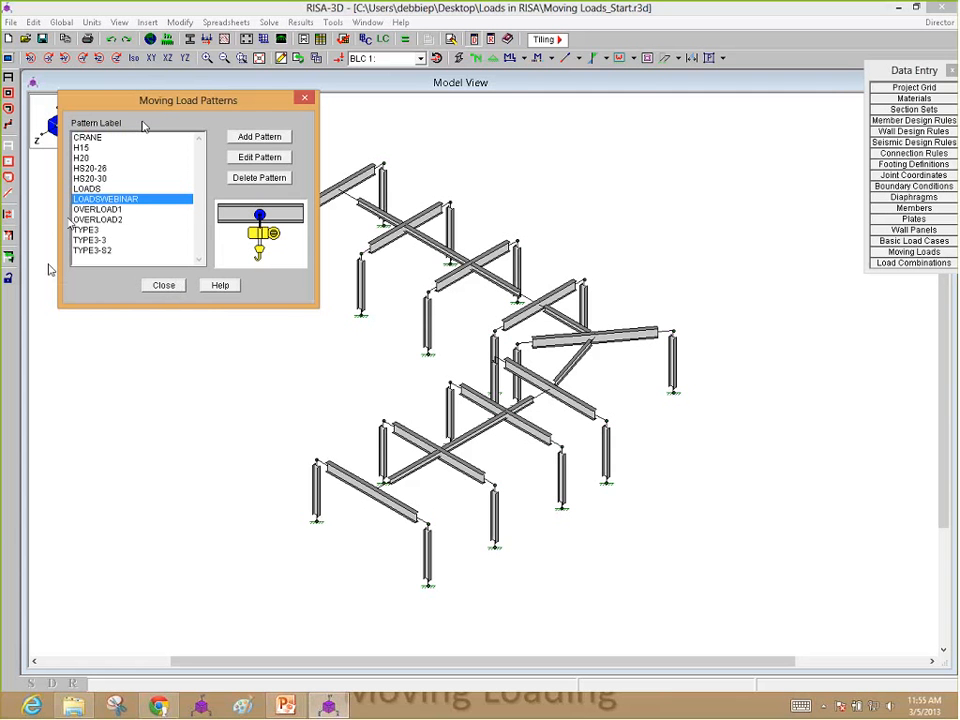
left_click(155, 285)
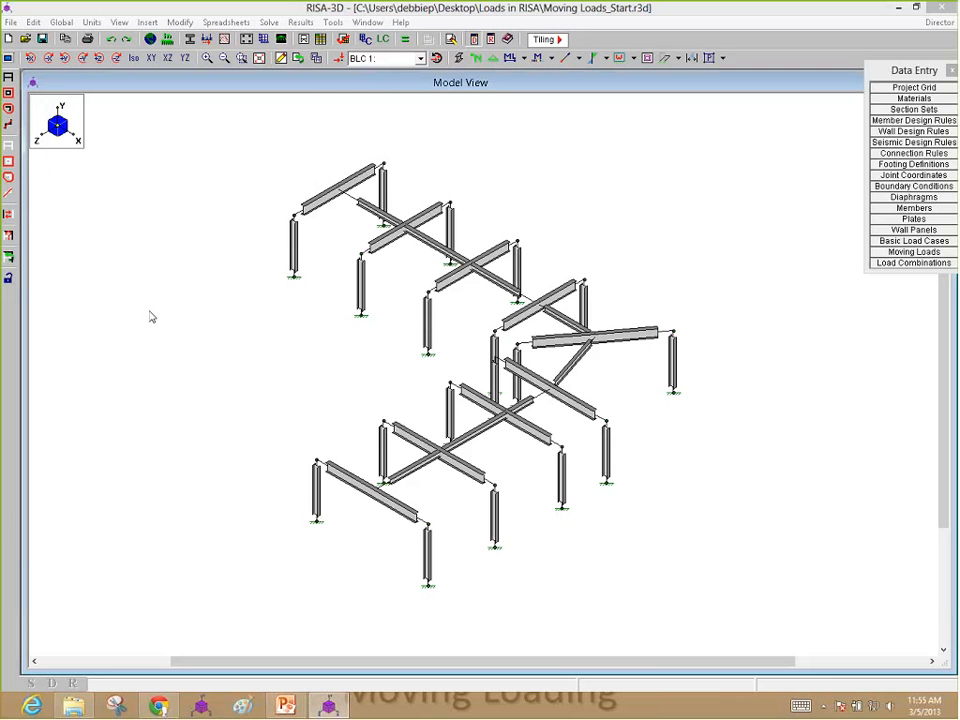
left_click(914, 252)
left_click_drag(606, 281, 480, 293)
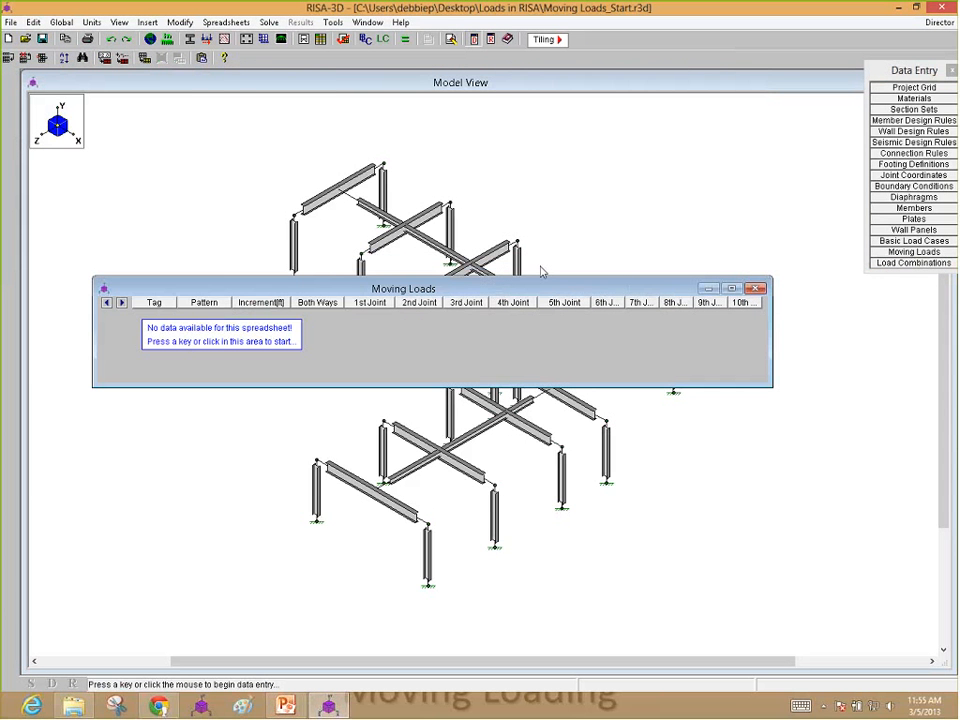
left_click(756, 289)
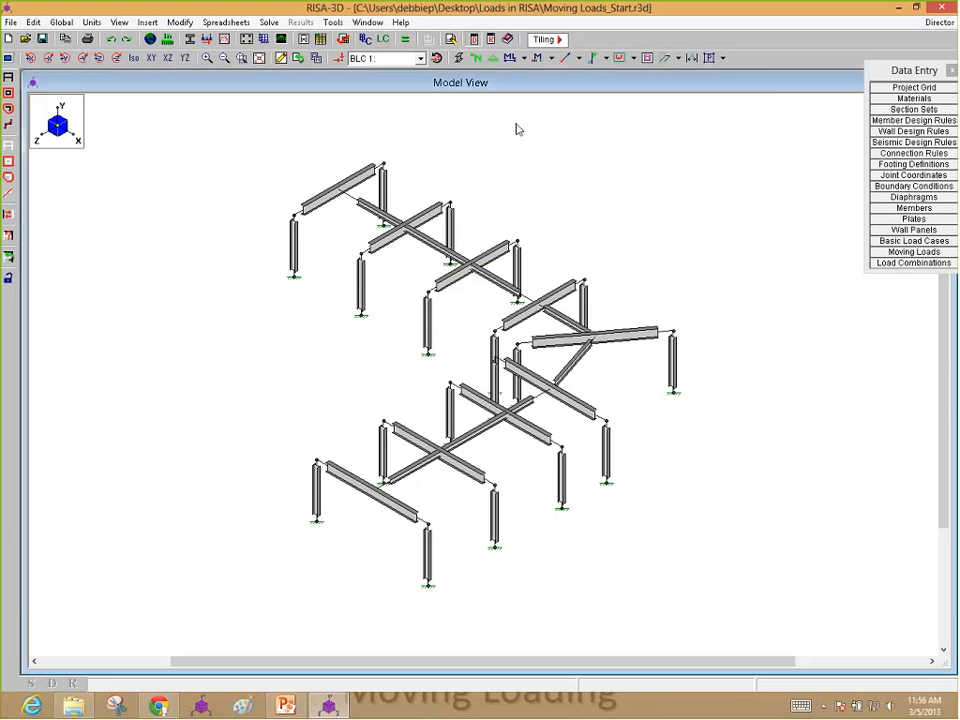
Step: Display the frame model as a wireframe with joint labels
left_click(459, 58)
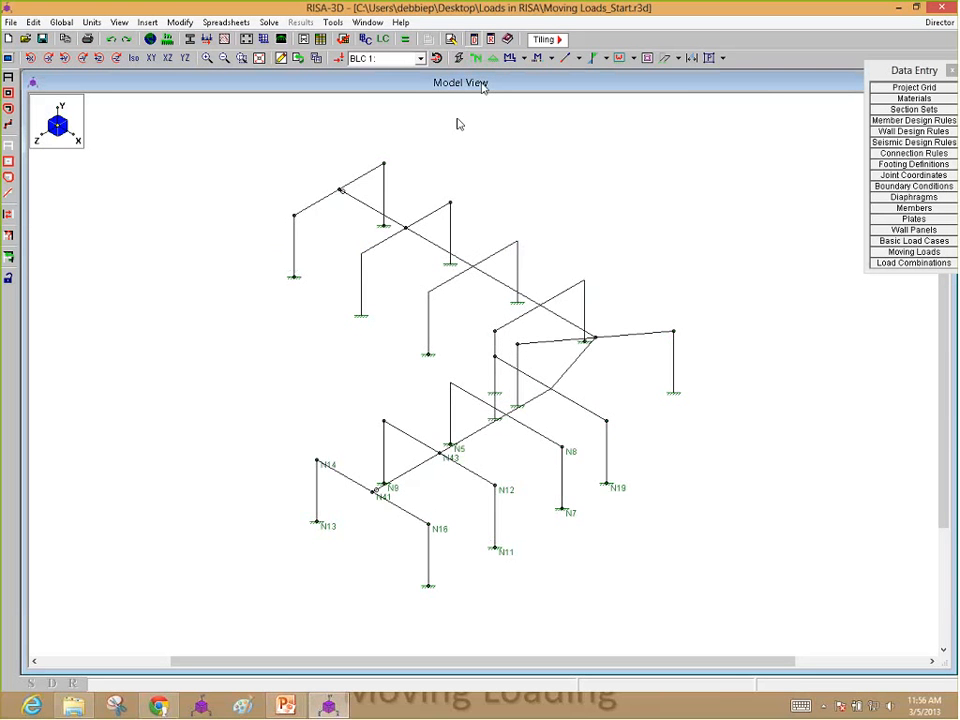
scroll(410, 466, "up", 2)
mouse_move(410, 466)
middle_mouse_down("ctrl")
mouse_move(426, 443)
mouse_move(381, 446)
mouse_move(446, 444)
middle_mouse_up("ctrl")
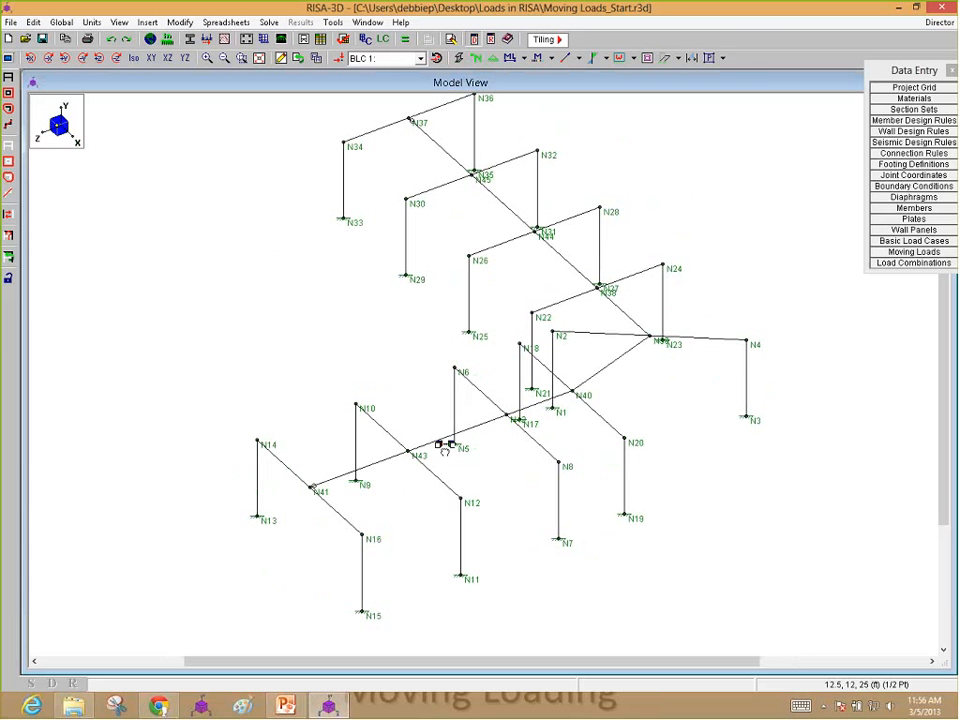
Step: Add a moving load that uses the LOADSWEBINAR pattern and set it to run both ways along its path
left_click(901, 252)
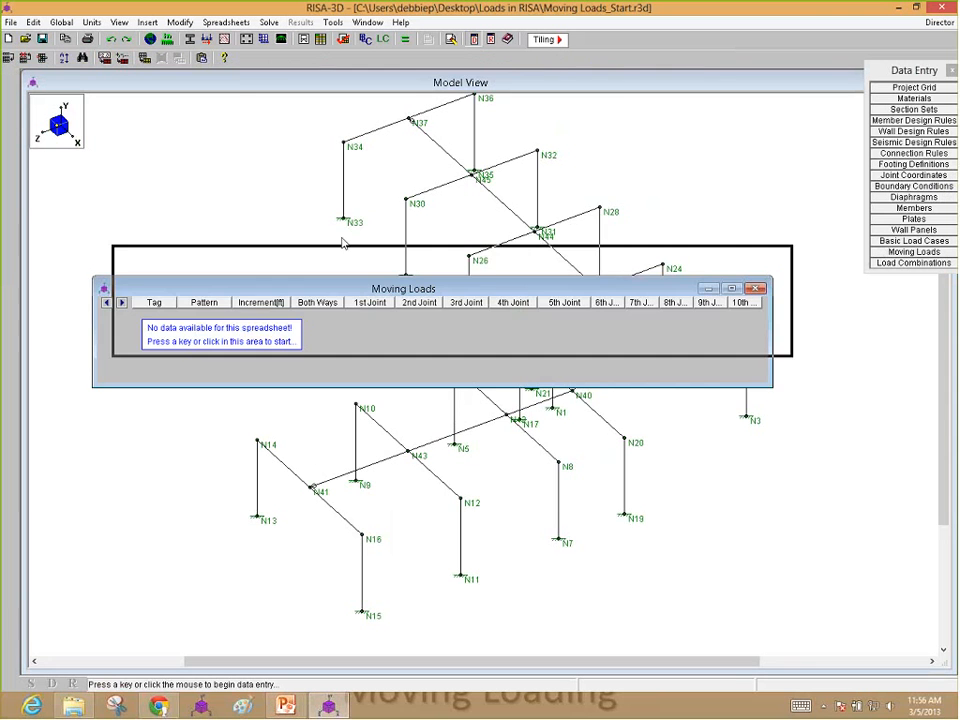
left_click_drag(342, 243, 367, 206)
left_click(253, 271)
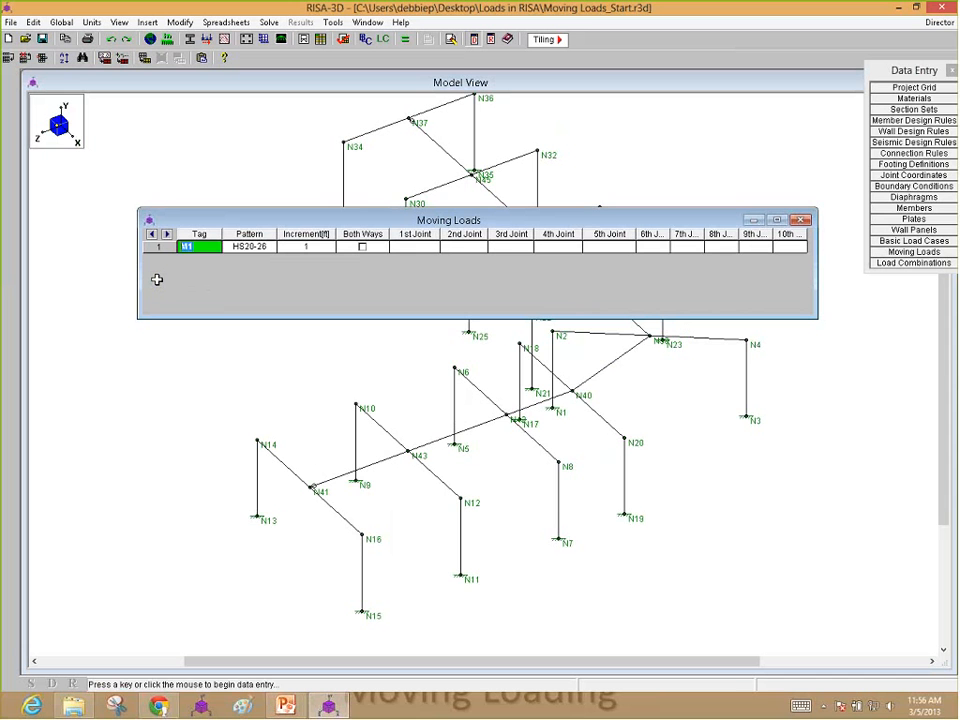
left_click(250, 247)
left_click(269, 248)
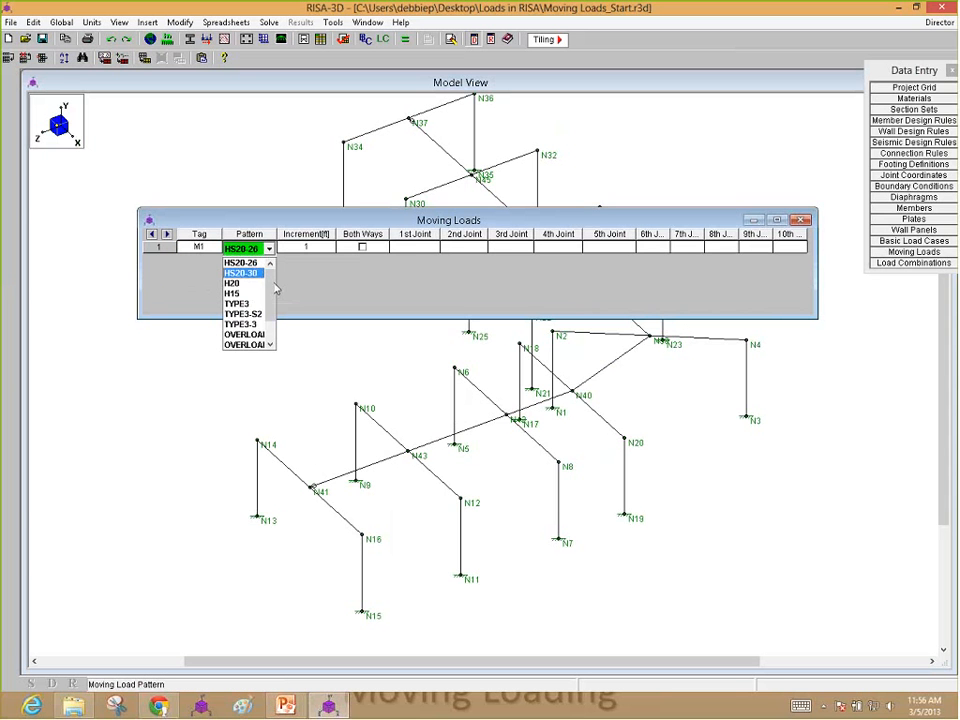
scroll(272, 305, "down", 4)
left_click(262, 345)
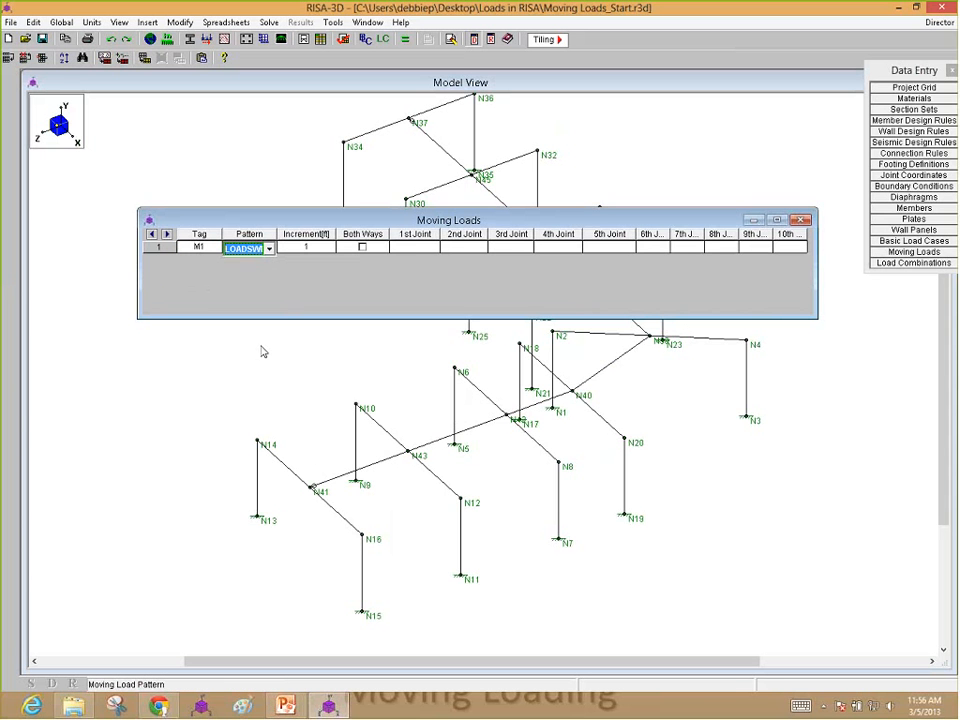
left_click_drag(277, 234, 317, 236)
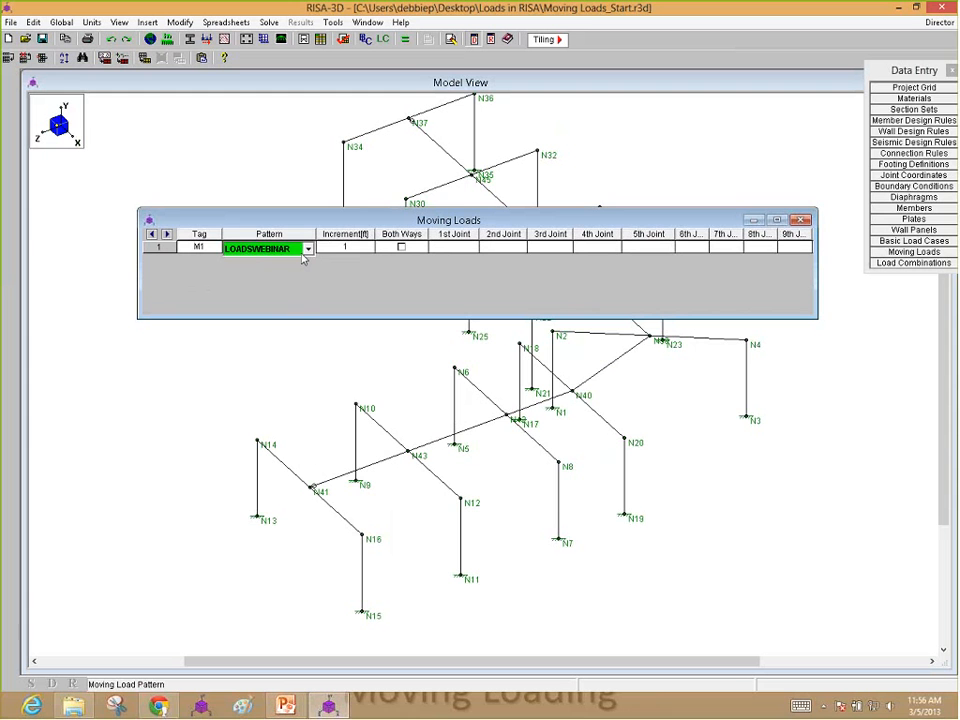
key("Tab")
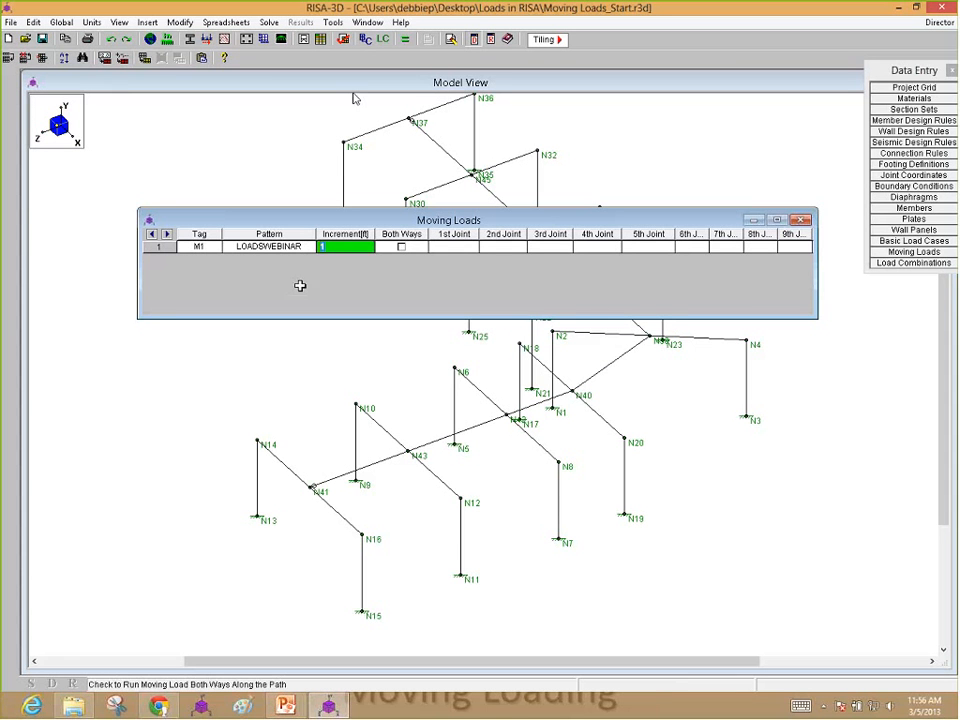
left_click(401, 246)
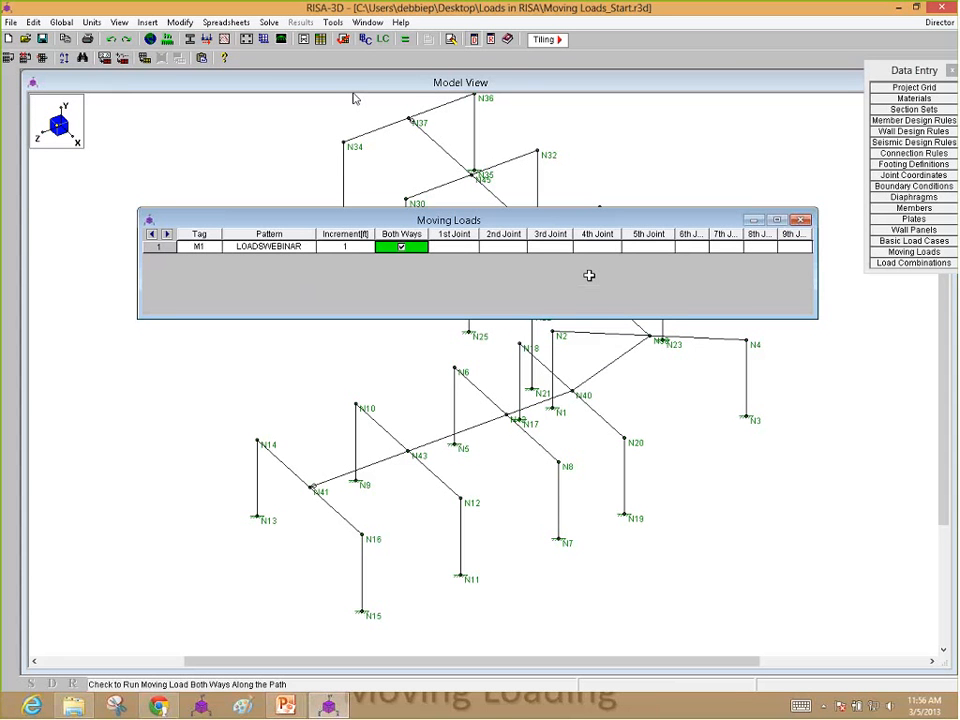
Step: Set the first three joints of the moving load's path to N41, N40 and N39
left_click(596, 246)
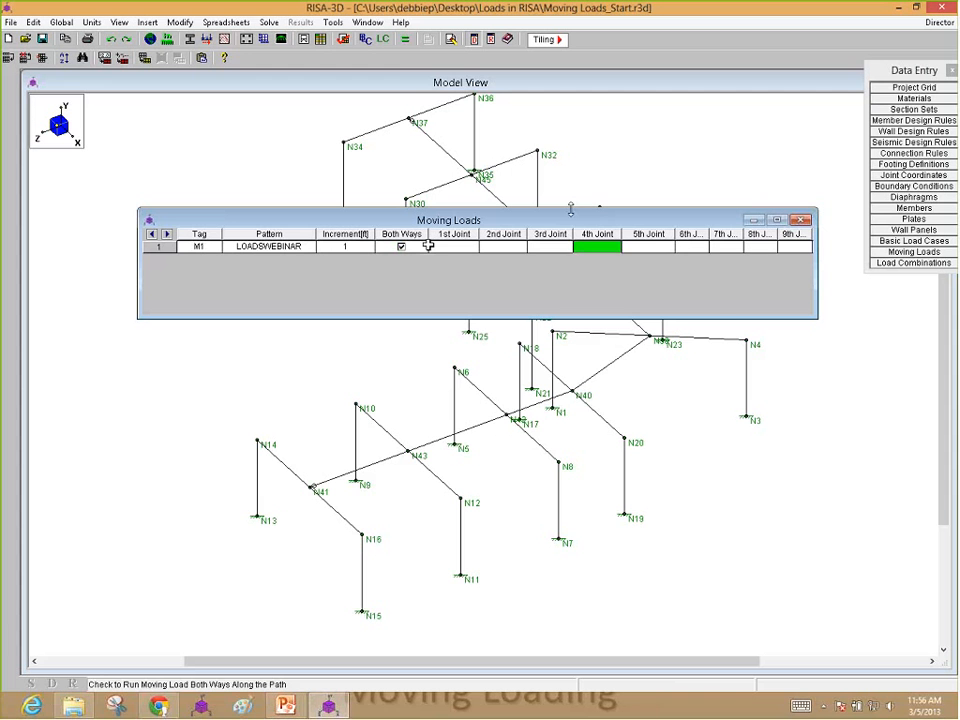
left_click(432, 246)
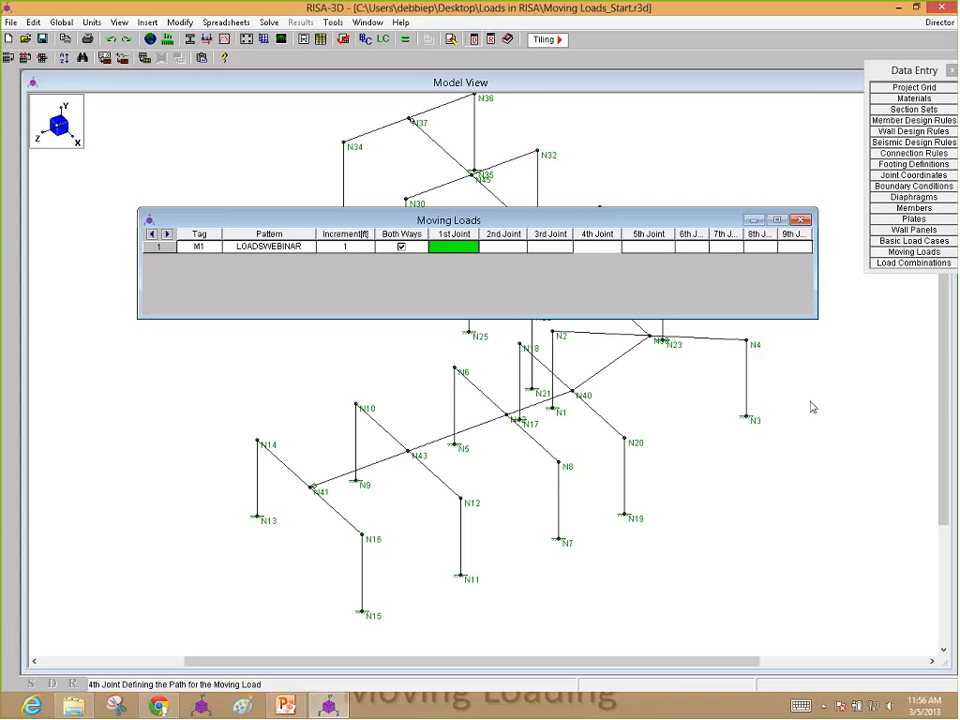
type("N41")
key("Tab")
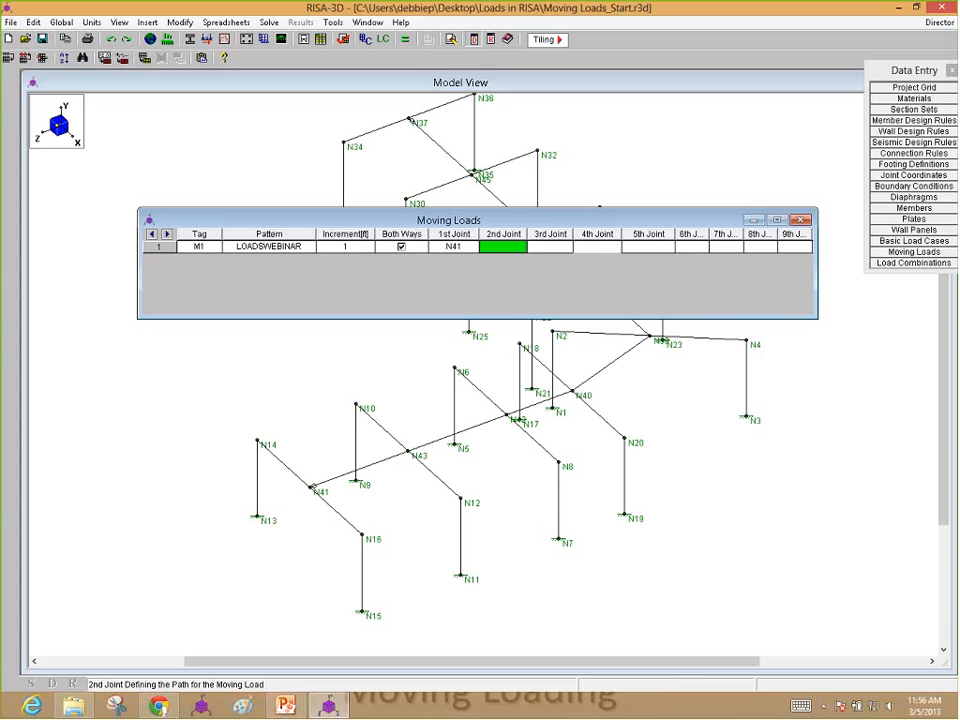
type("N40")
key("Tab")
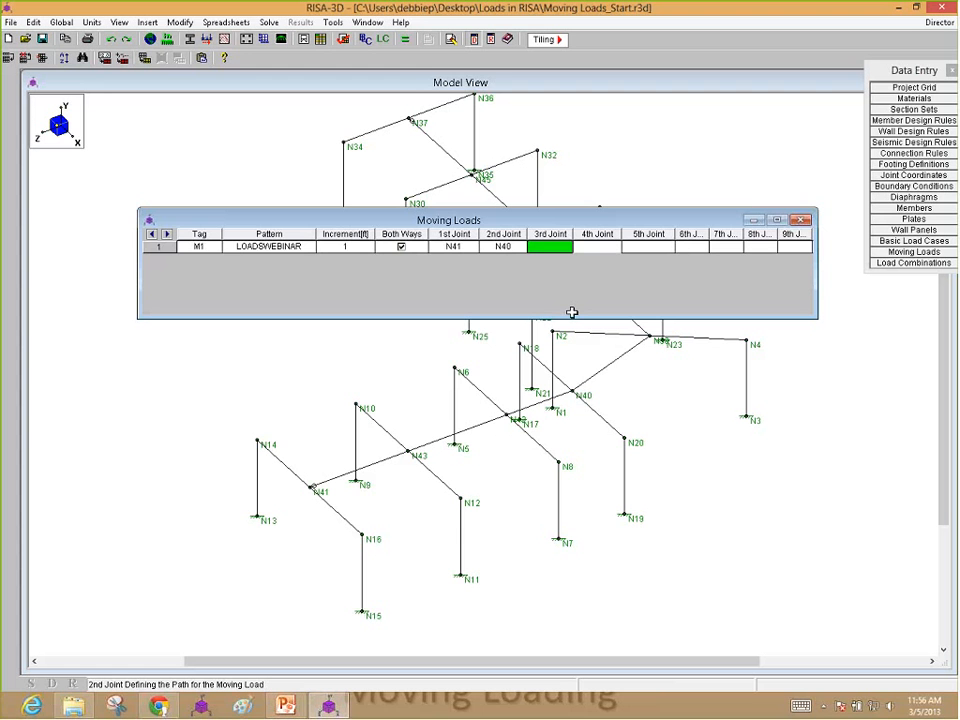
type("N39")
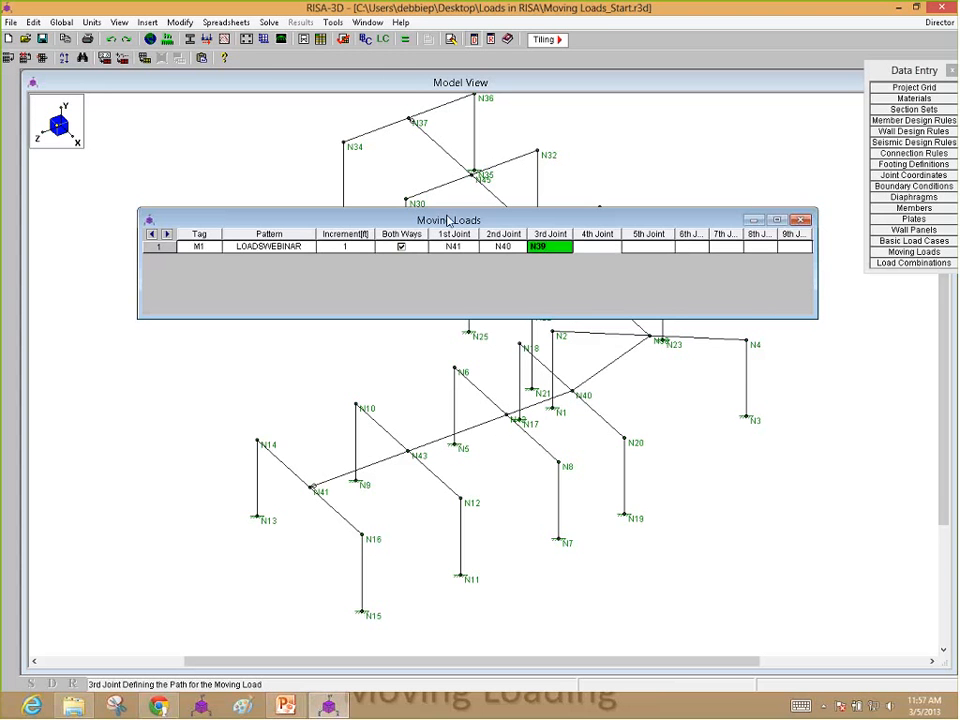
Step: Complete the moving load's path with N38 as the fourth joint and N37 as the fifth
left_click_drag(571, 313, 511, 369)
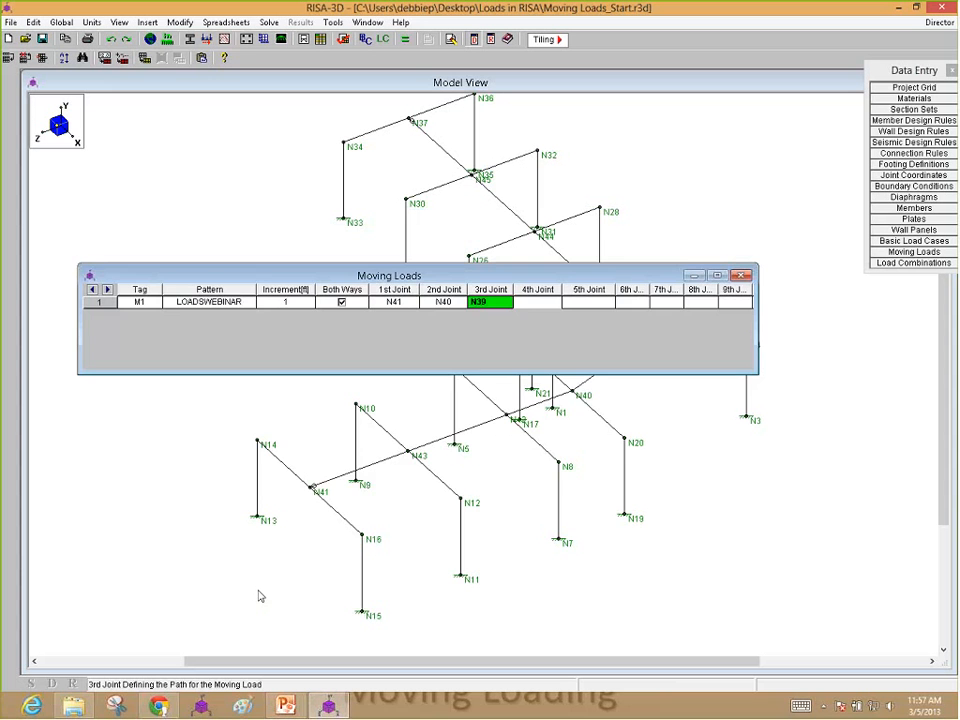
left_click_drag(571, 275, 584, 399)
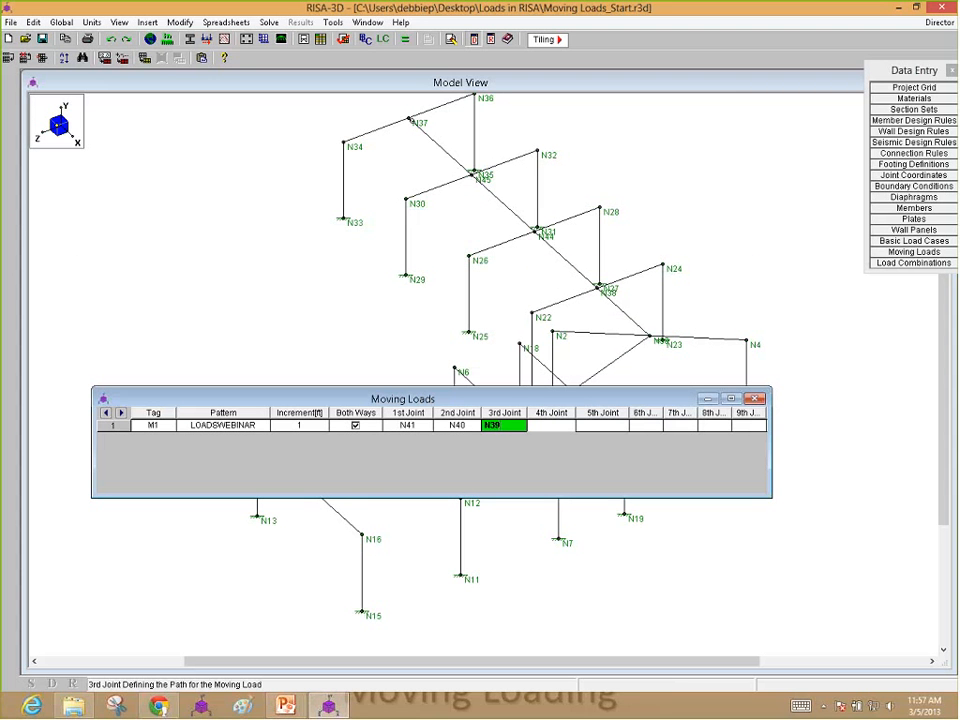
left_click(593, 317)
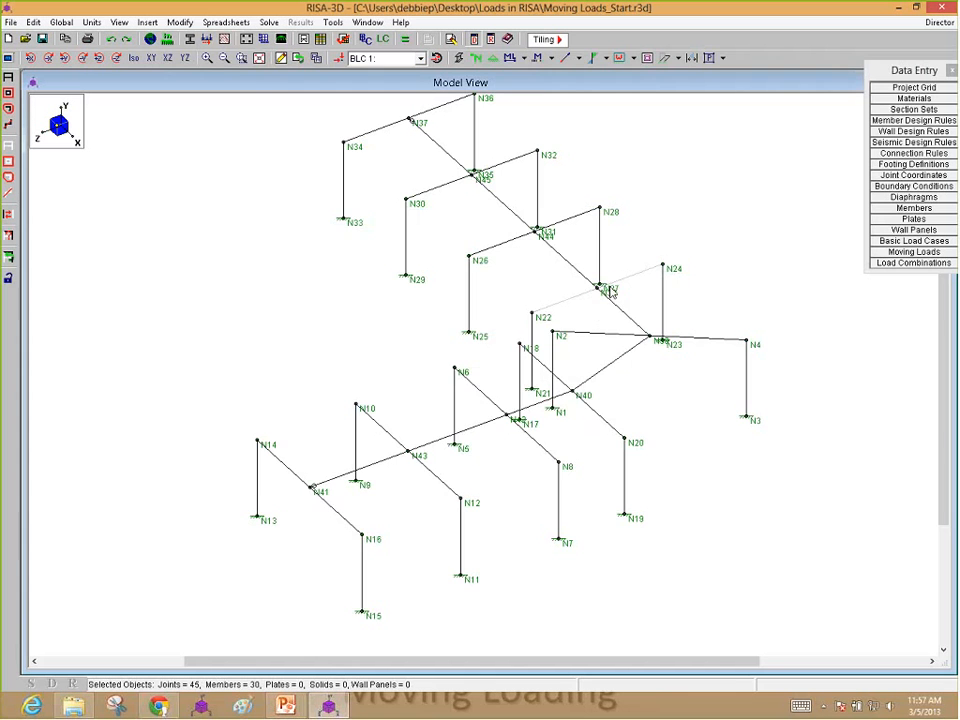
scroll(600, 310, "up", 3)
scroll(605, 325, "down", 2)
left_click(902, 253)
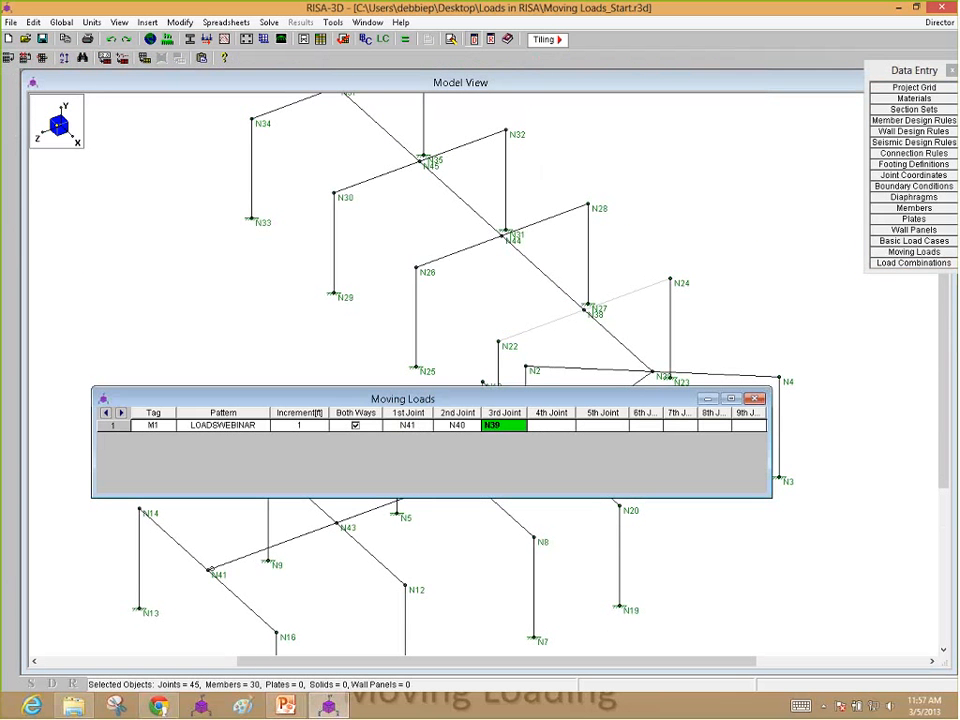
key("Tab")
type("N38")
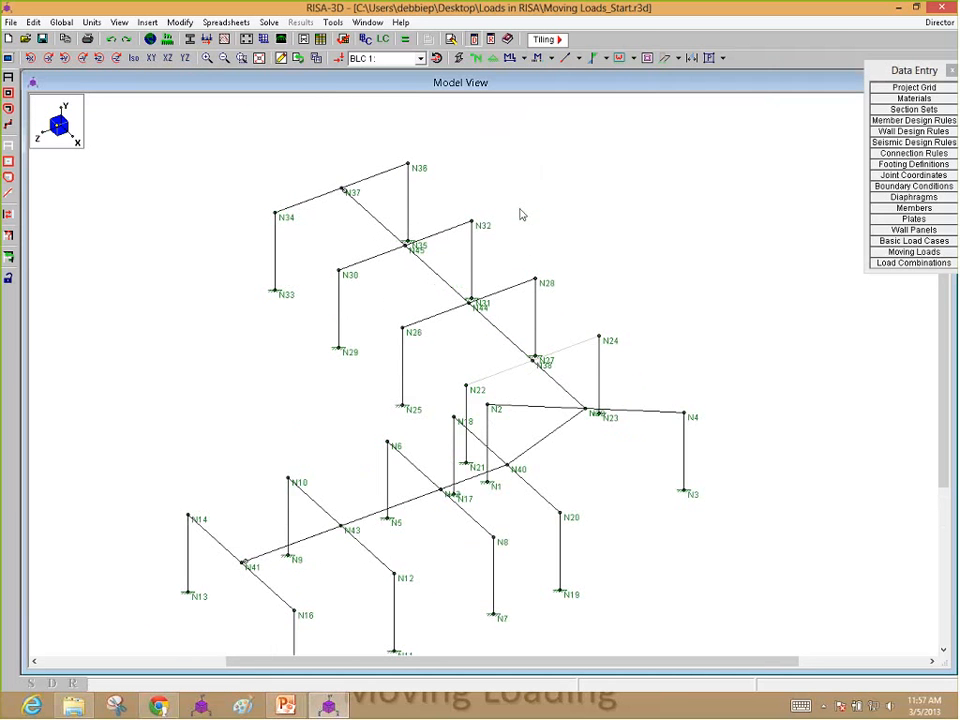
left_click(914, 252)
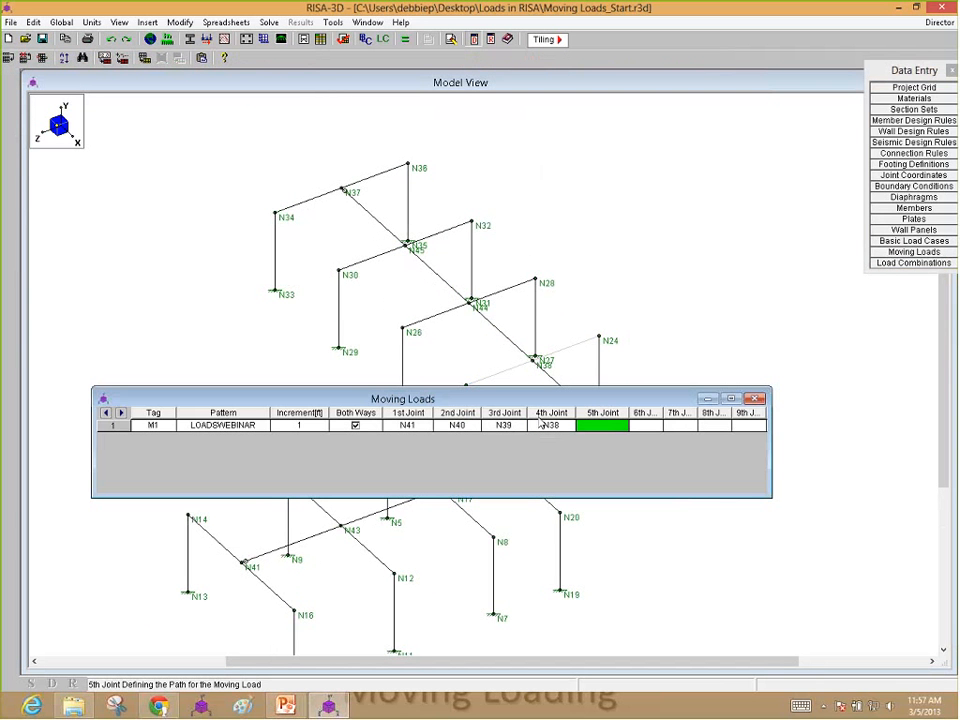
type("N37")
left_click(756, 398)
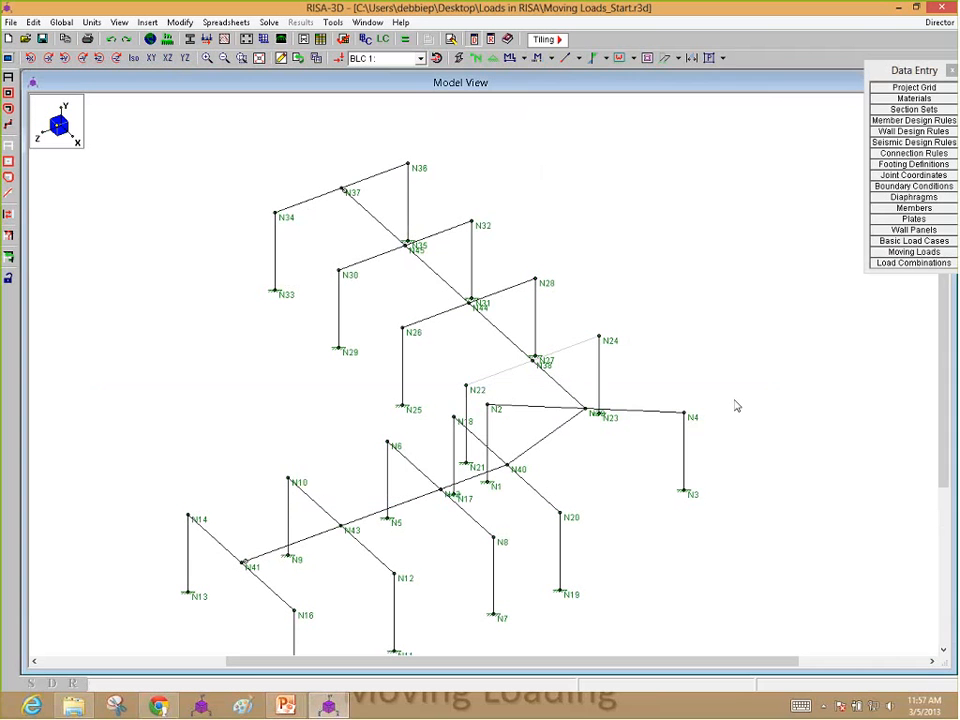
Step: Create a load combination containing moving load M1 with a factor of 1, and close the moving loads spreadsheet
left_click(912, 253)
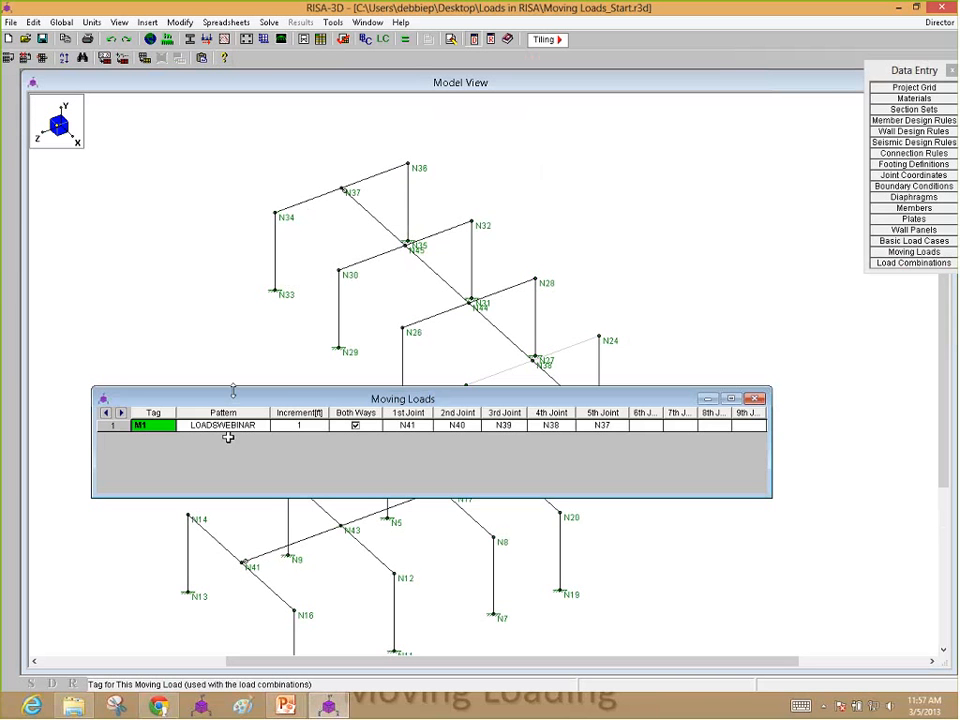
left_click(880, 265)
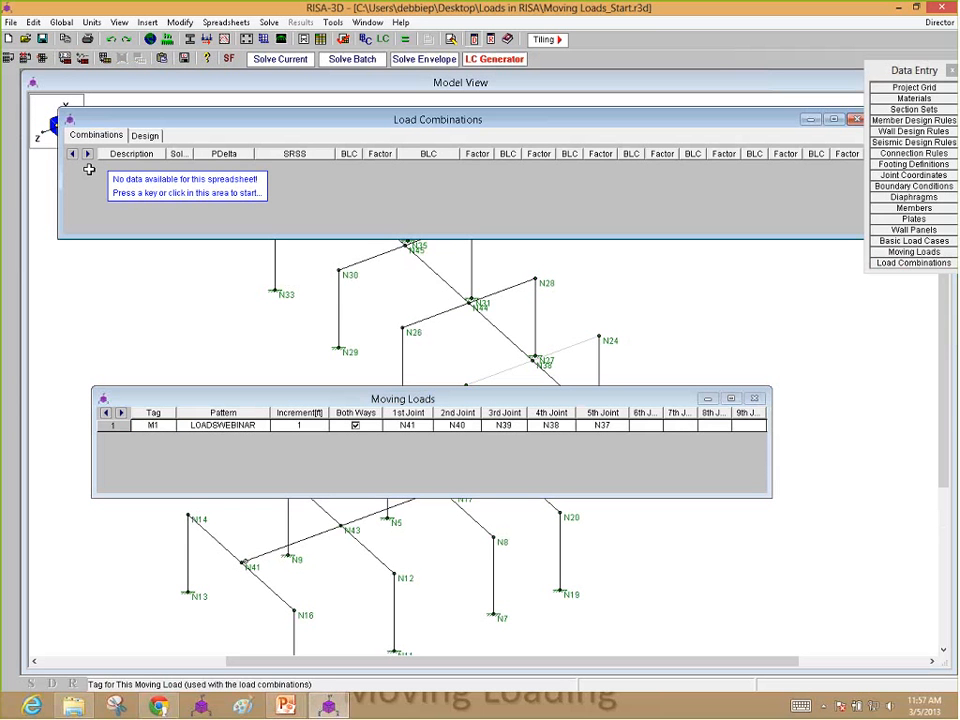
left_click(358, 167)
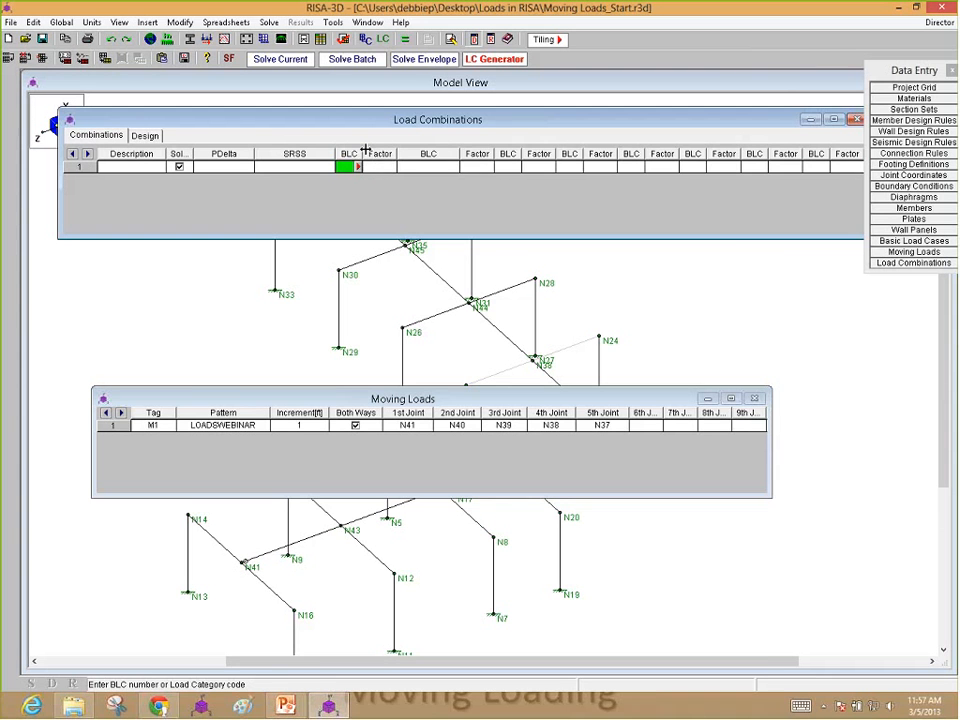
type("M1")
key("Tab")
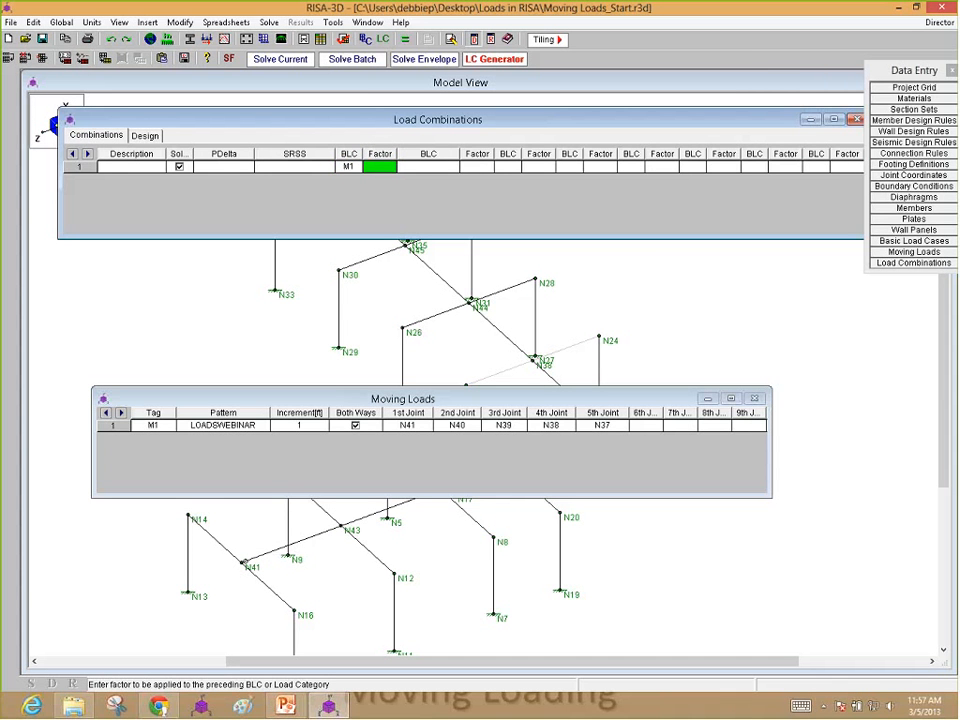
type("1")
key("Tab")
left_click(724, 382)
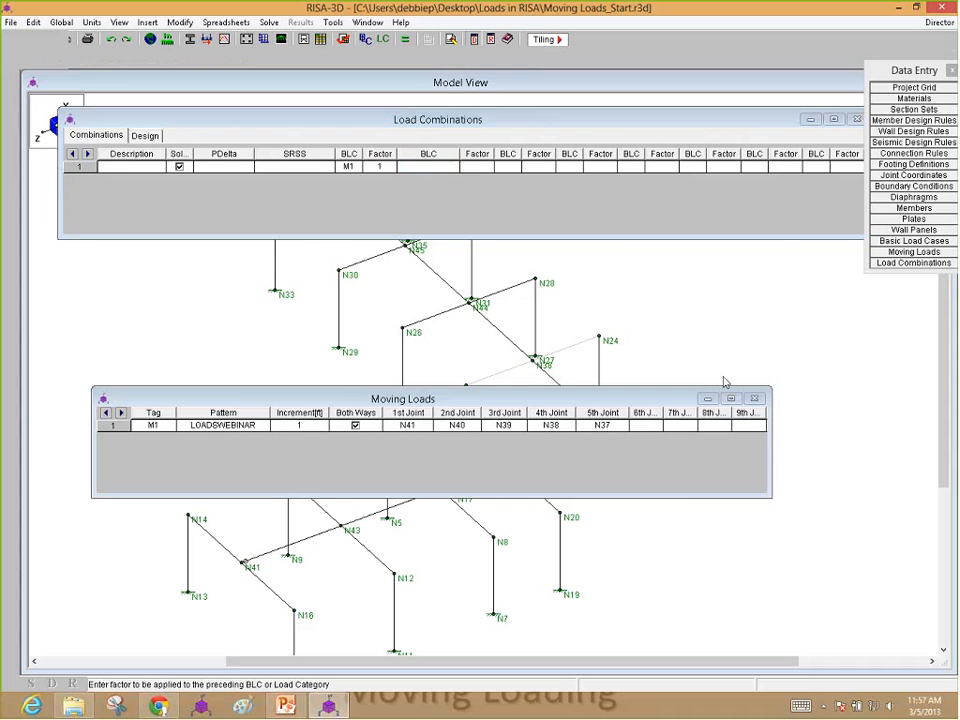
left_click(755, 398)
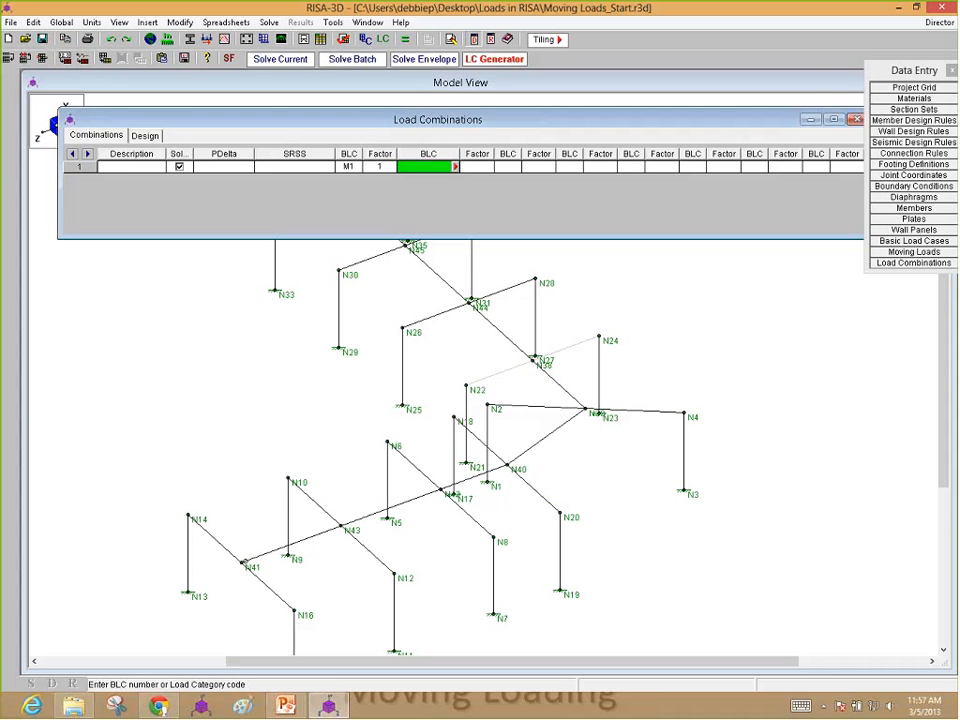
Step: Animate the M1 : LOADSWEBINAR moving load on the frame model and reposition the animation window
left_click(730, 377)
scroll(730, 377, "down", 3)
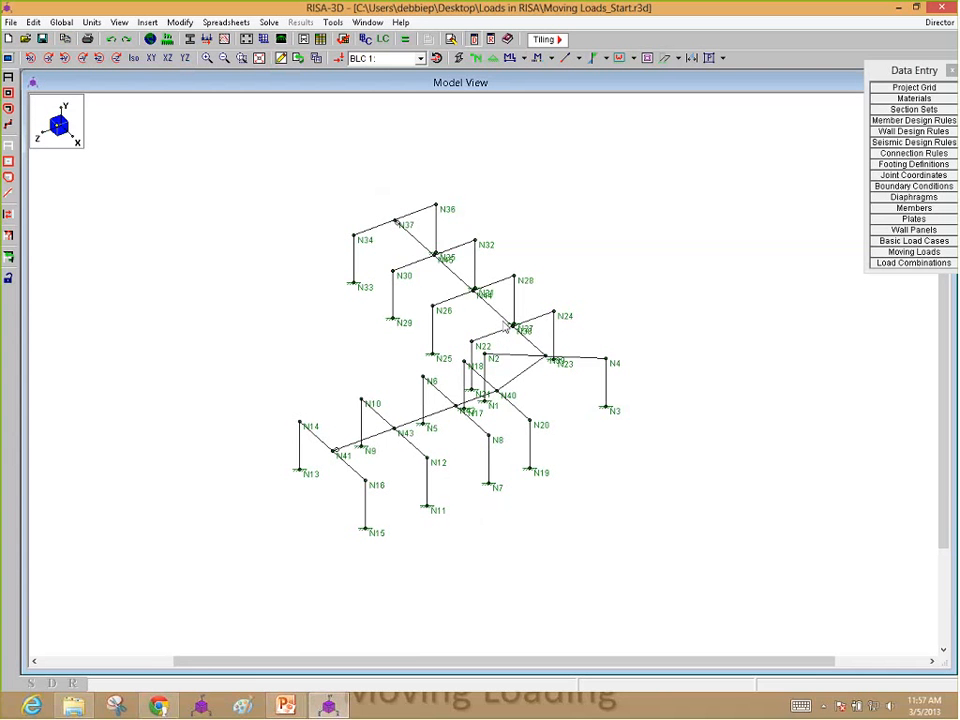
left_click(8, 57)
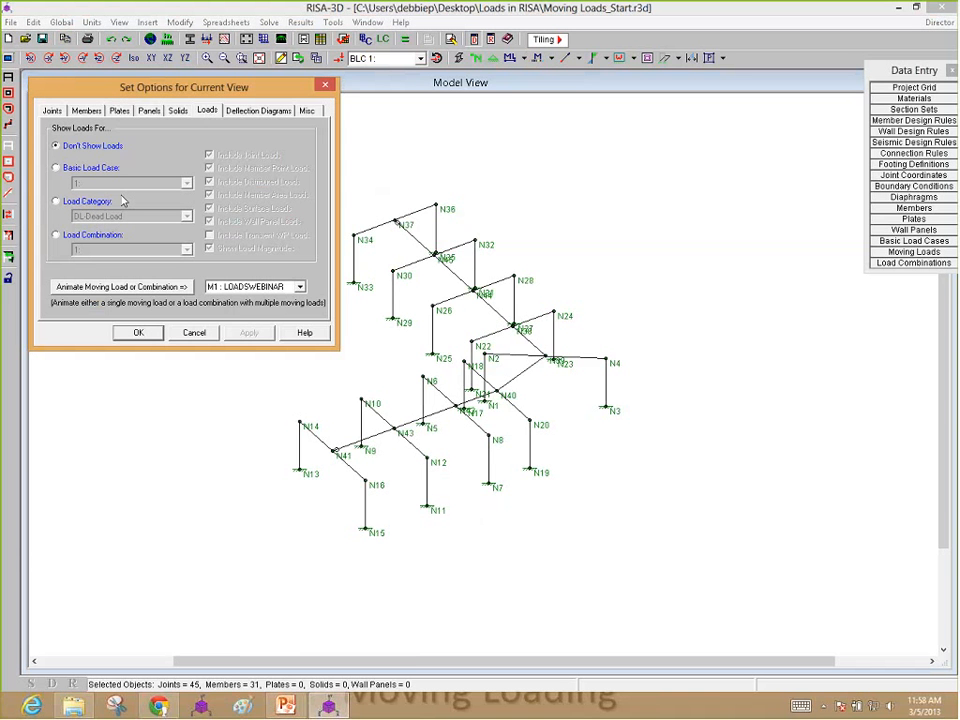
left_click(115, 287)
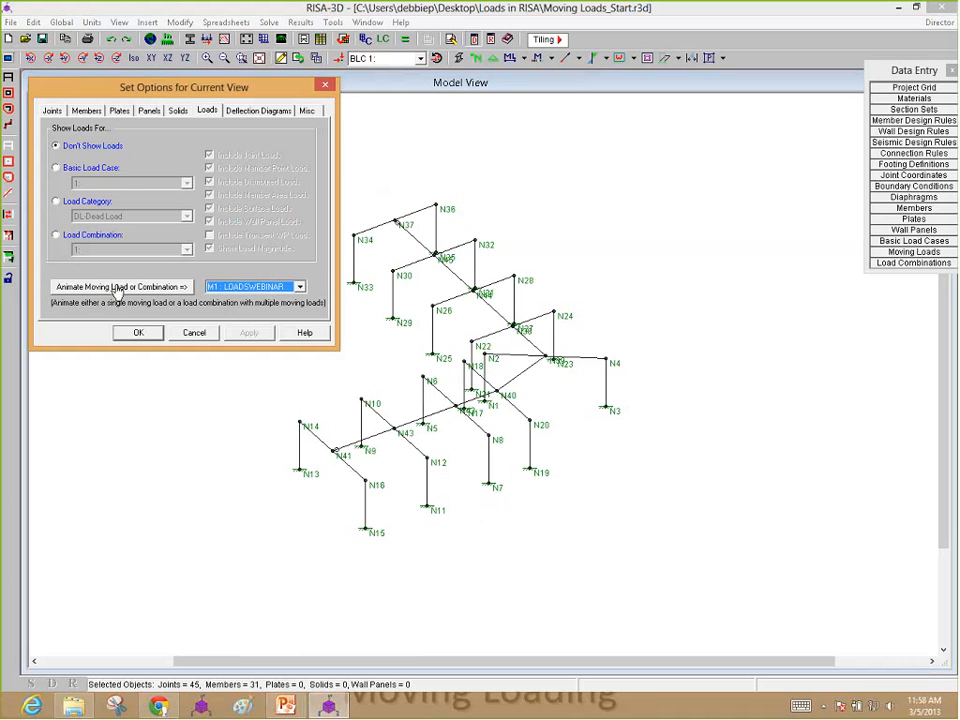
left_click(108, 287)
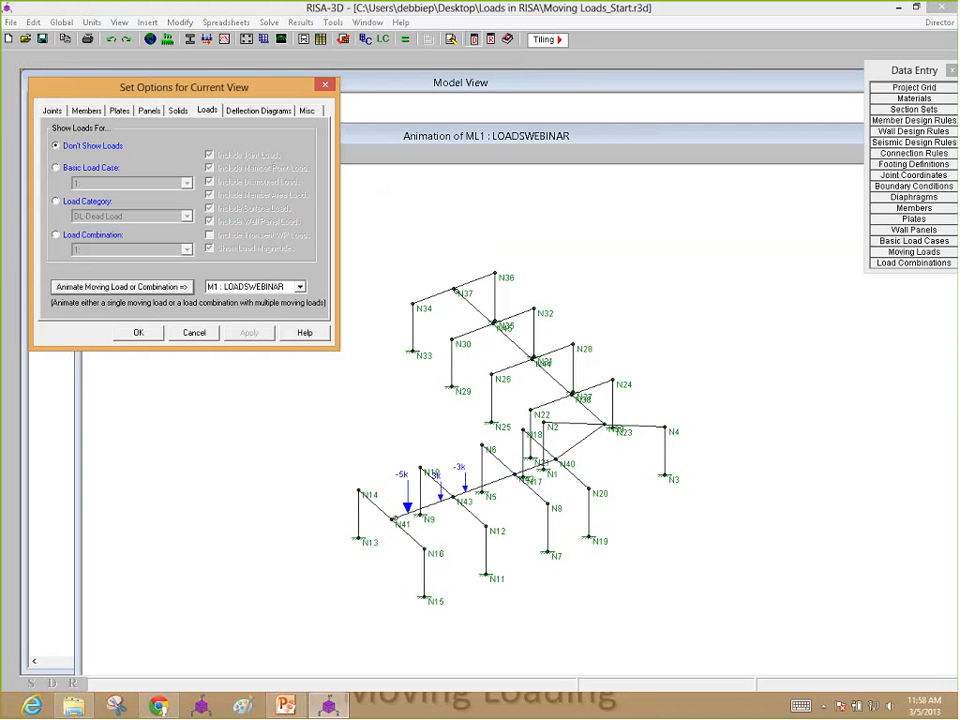
left_click(145, 332)
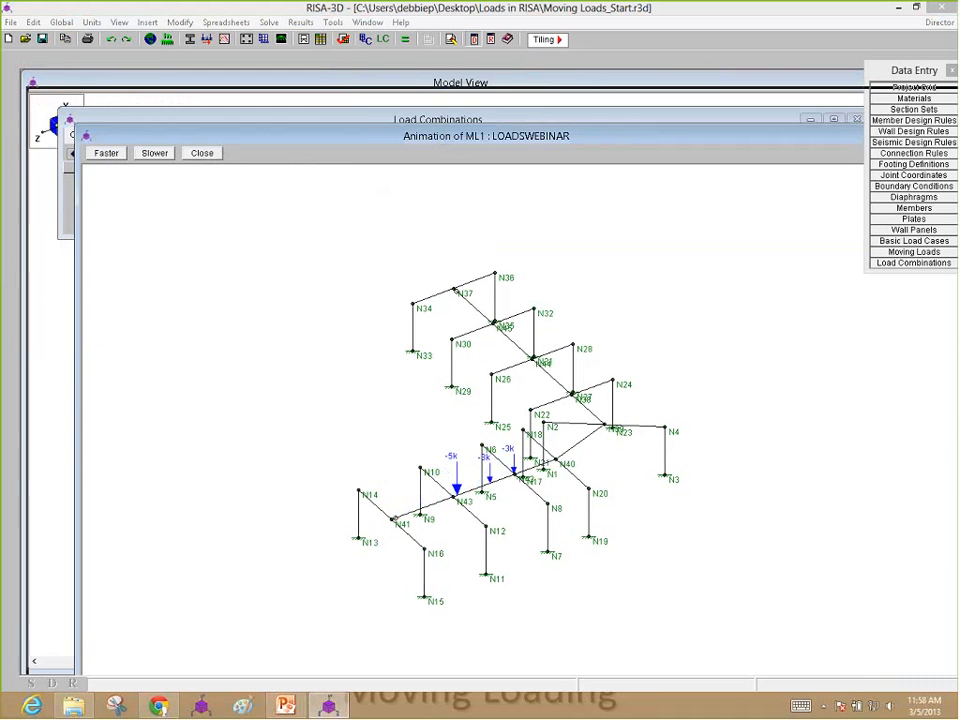
left_click_drag(439, 139, 389, 102)
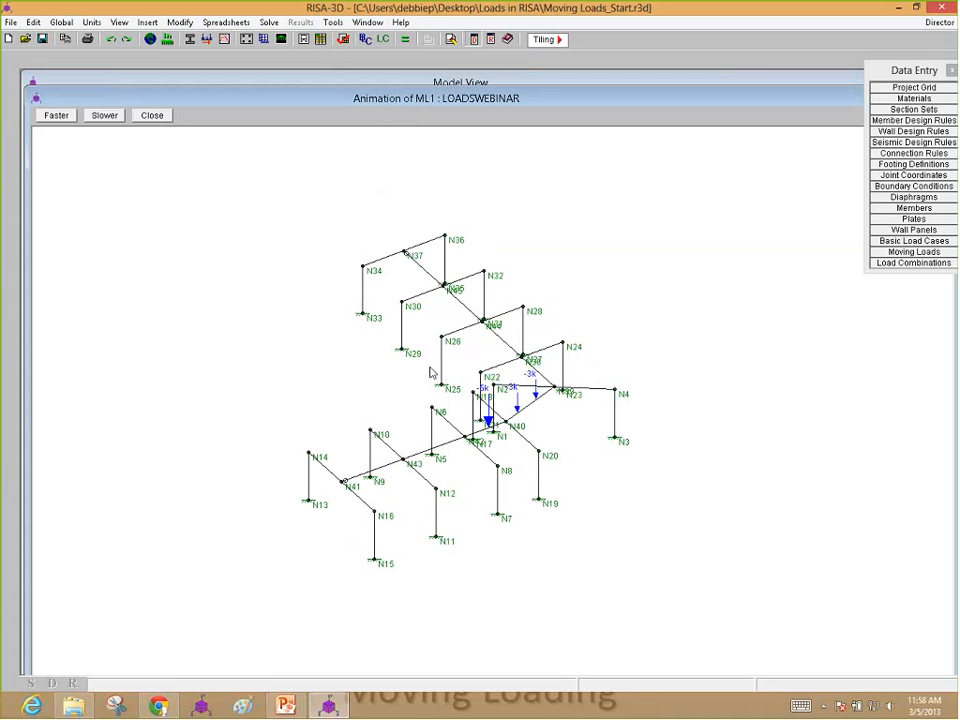
Step: Speed up the moving load animation, watch it travel along the joint path, and close it
left_click(56, 116)
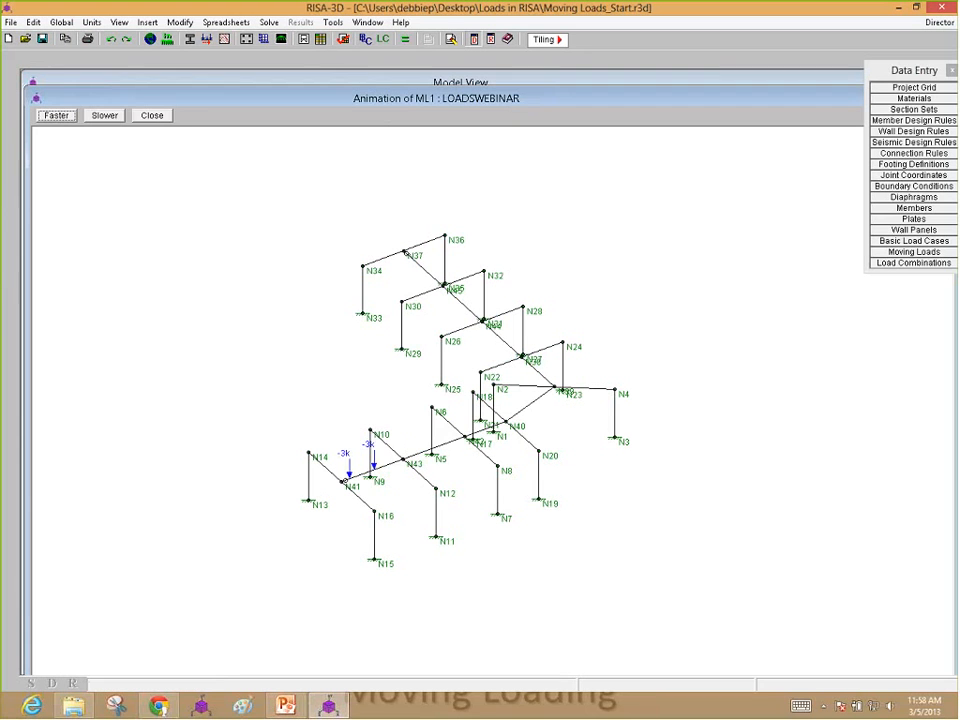
left_click(152, 116)
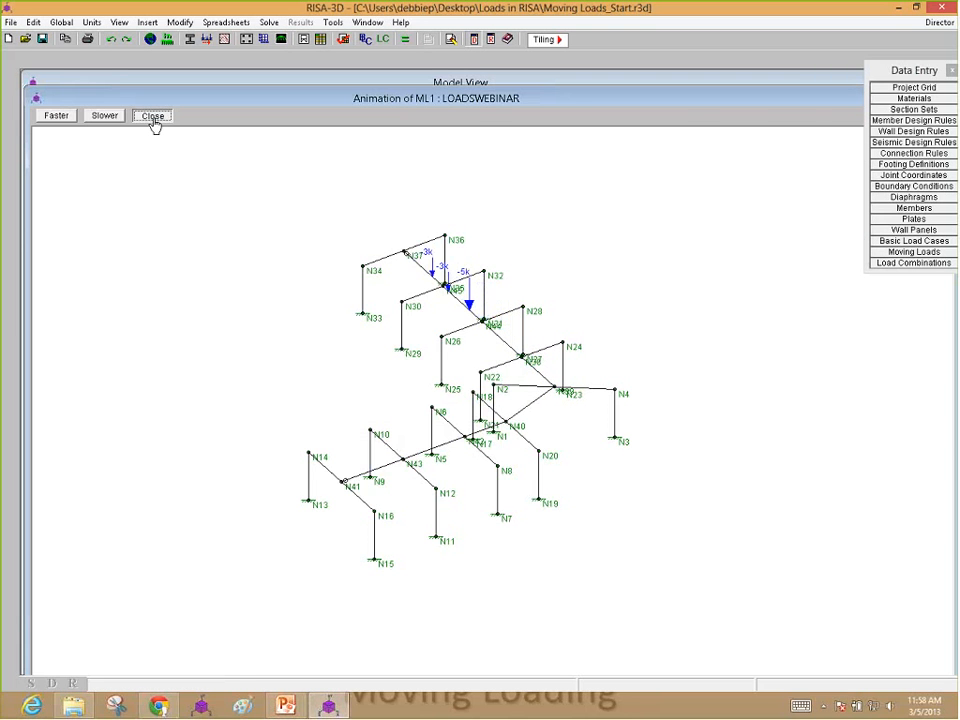
left_click(153, 117)
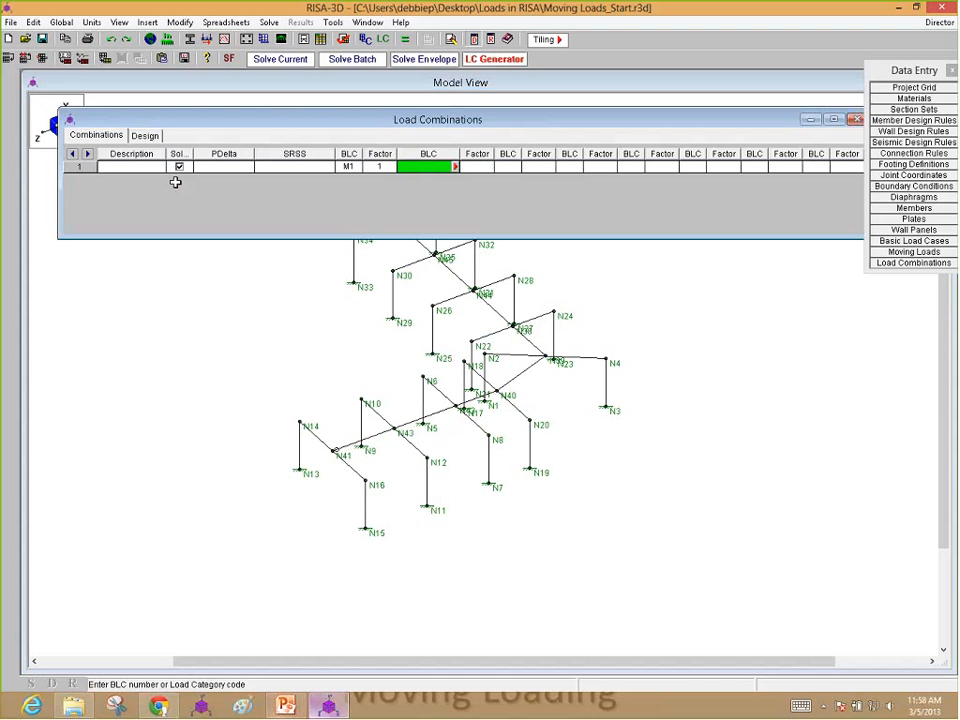
left_click(179, 166)
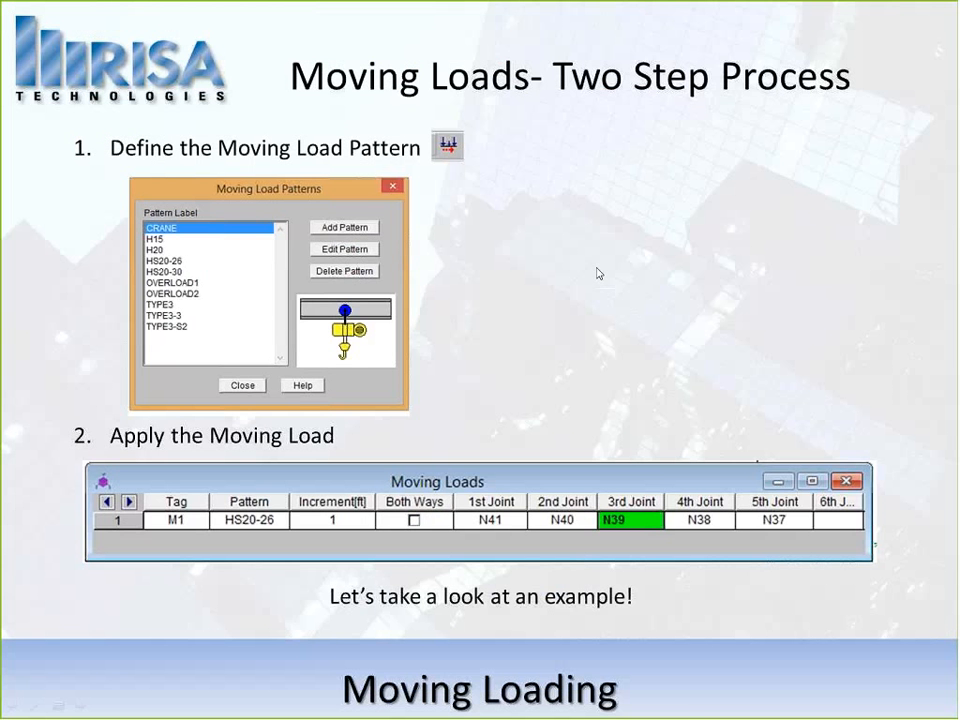
left_click(597, 268)
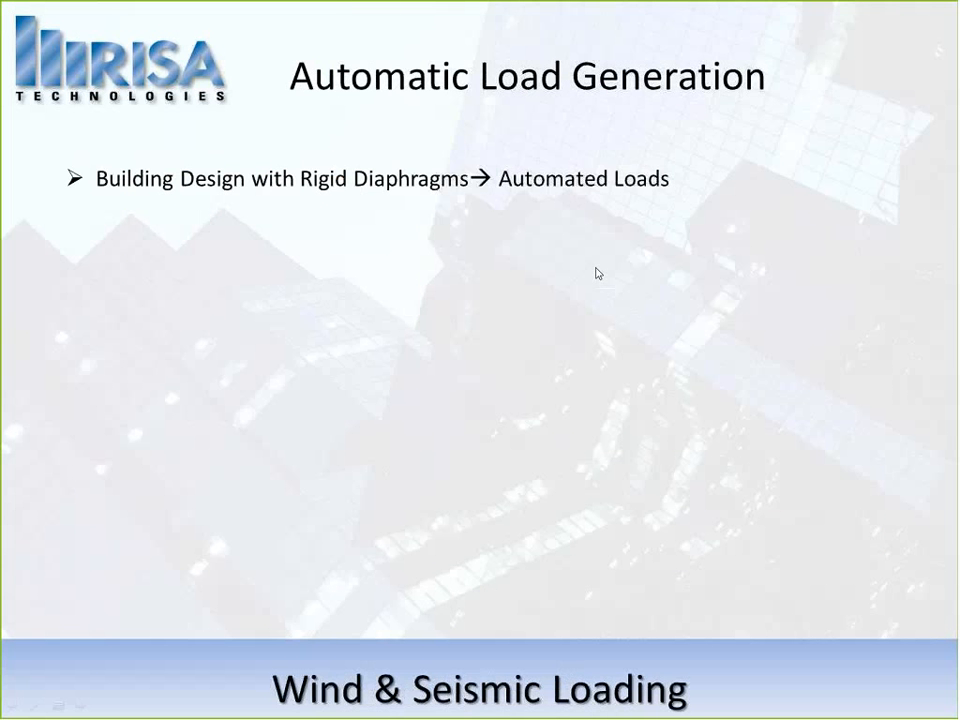
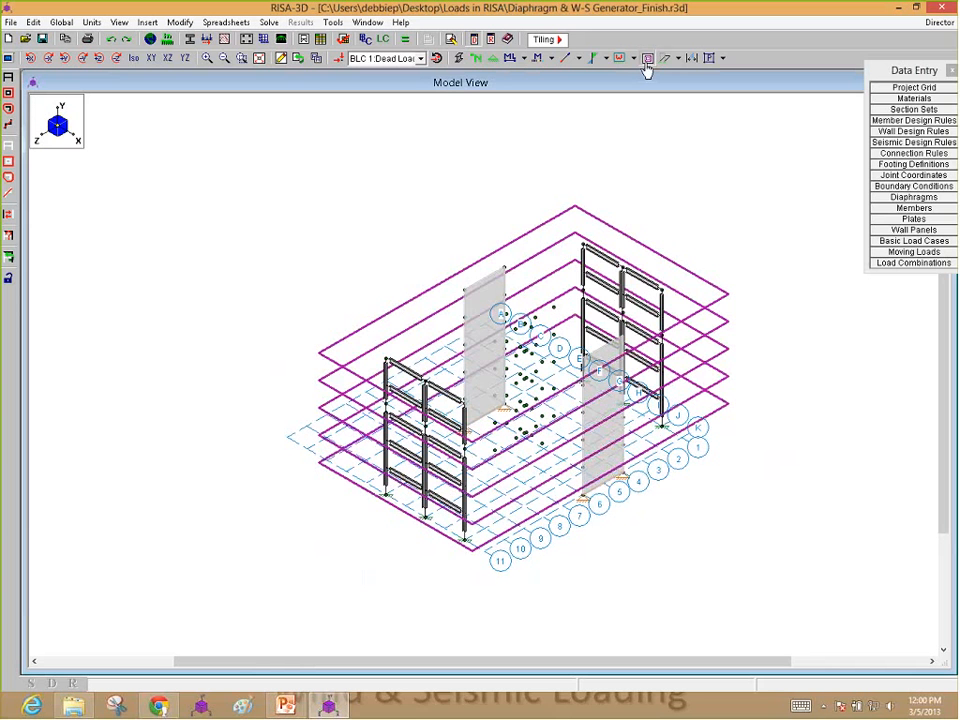
Step: Review the joint labels, plane and type of the defined rigid diaphragms, and return to the model view
left_click(914, 197)
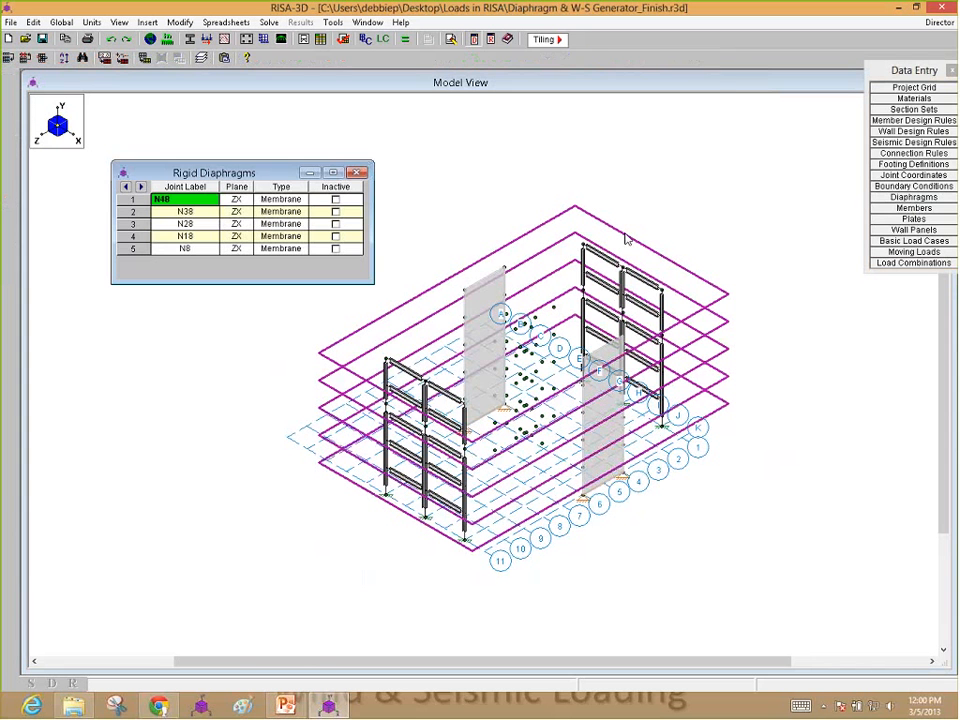
left_click(152, 195)
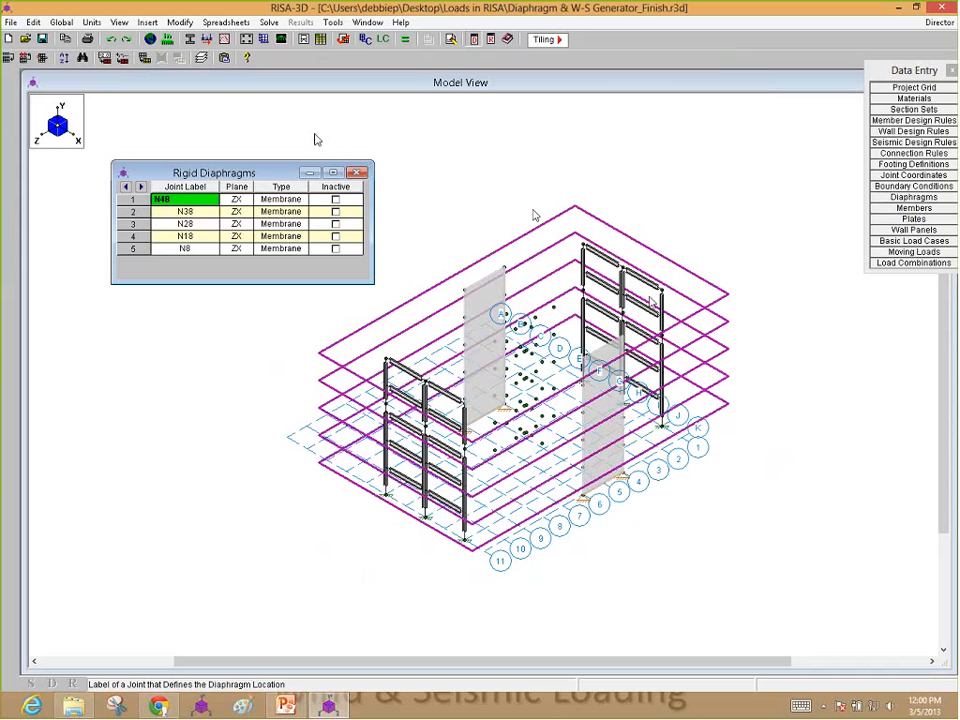
left_click(548, 269)
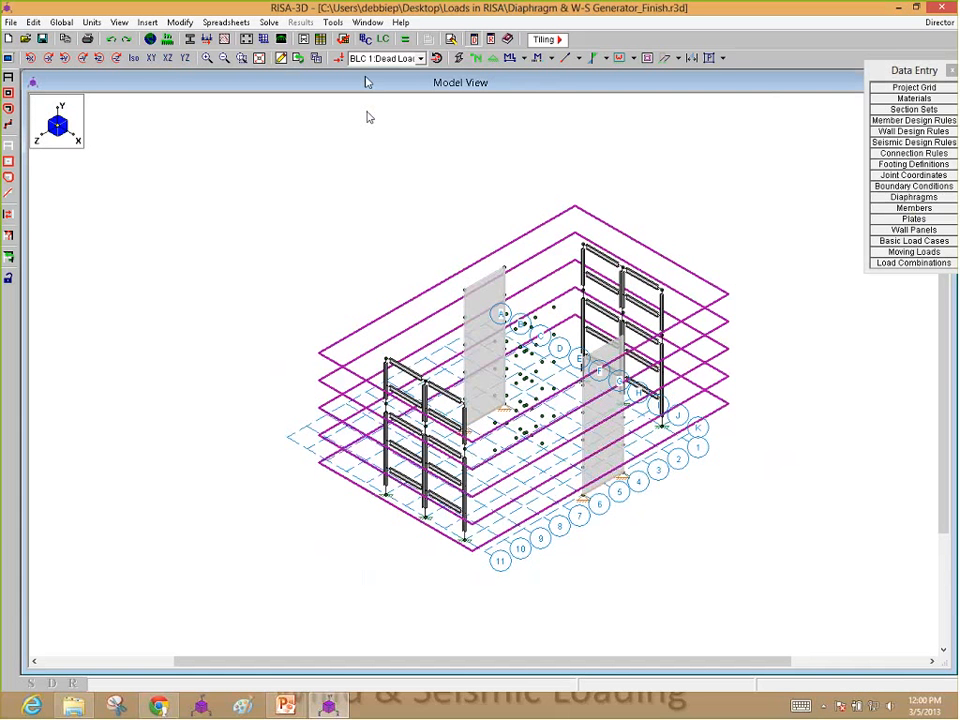
Step: Examine the ASCE 7-10 wind load generator's parameters, floor geometry and floor force results, and leave it without applying the loads
left_click(148, 22)
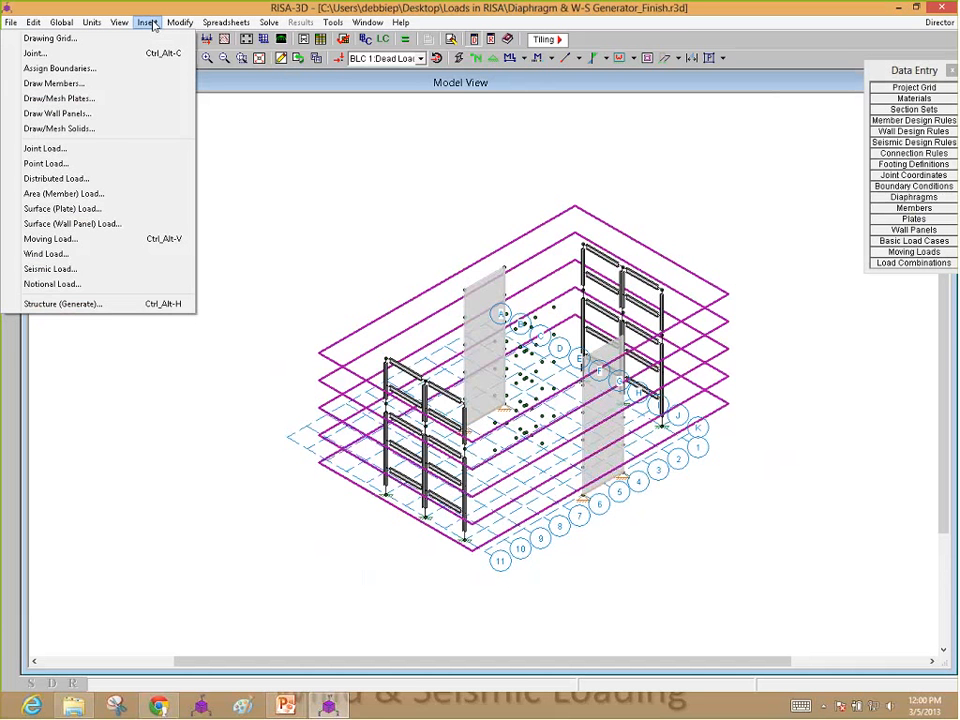
left_click(73, 256)
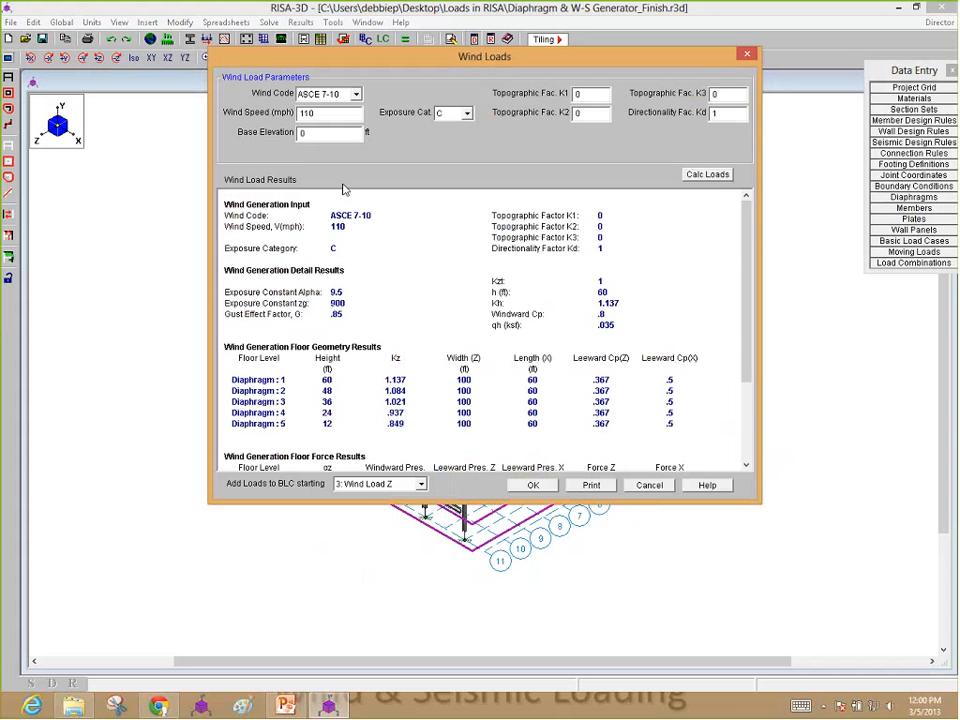
left_click(313, 112)
mouse_move(747, 219)
left_mouse_down()
mouse_move(748, 232)
mouse_move(755, 216)
left_mouse_up()
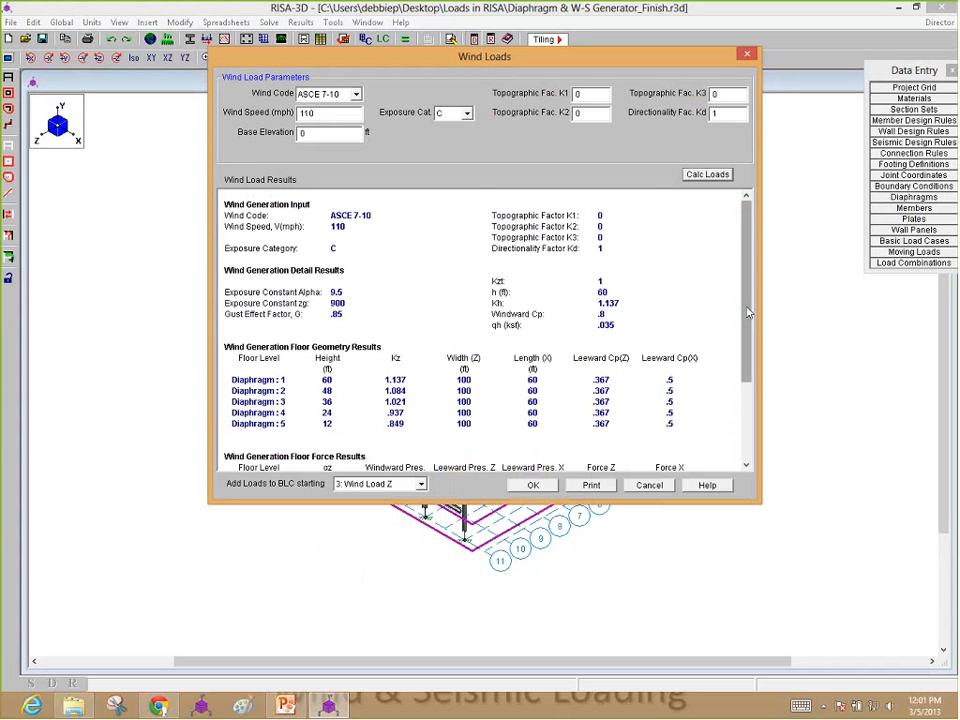
left_click_drag(748, 313, 762, 401)
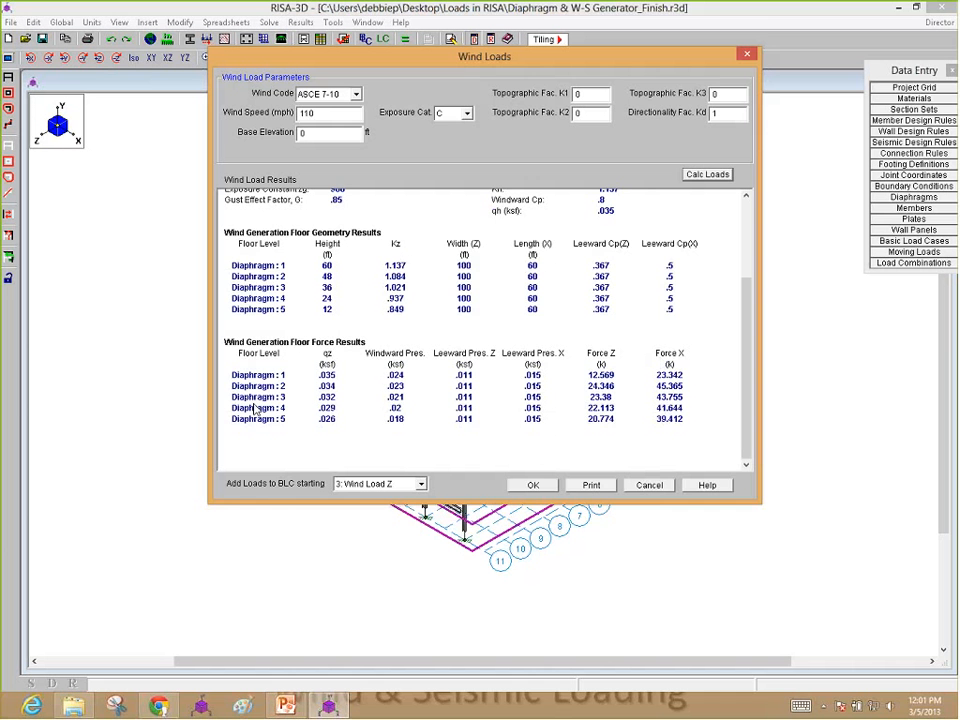
left_click_drag(744, 398, 751, 291)
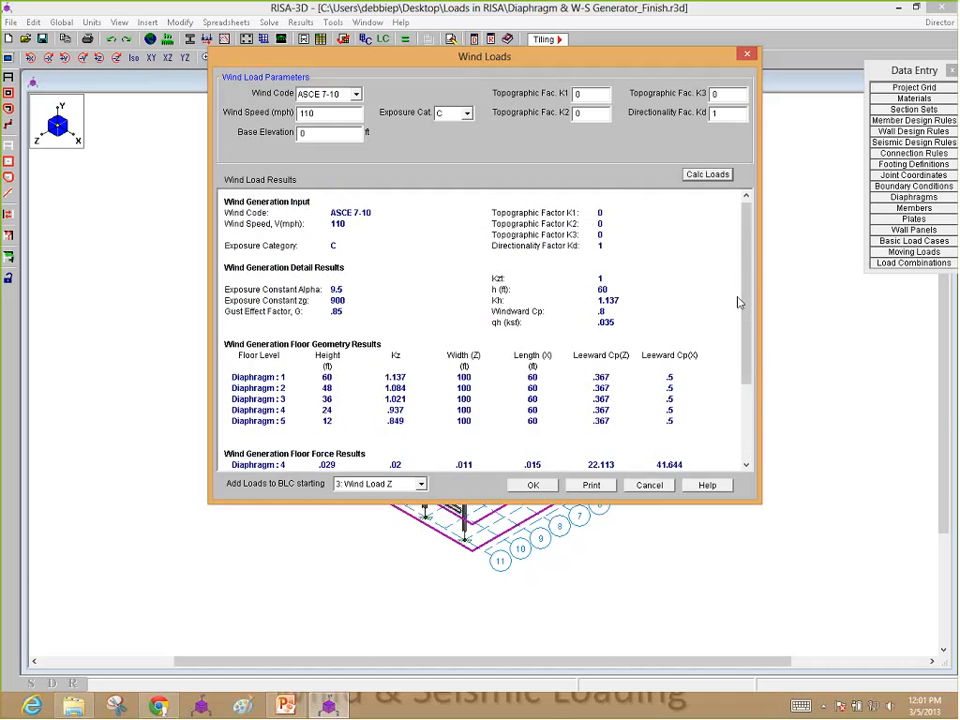
left_click_drag(745, 302, 745, 382)
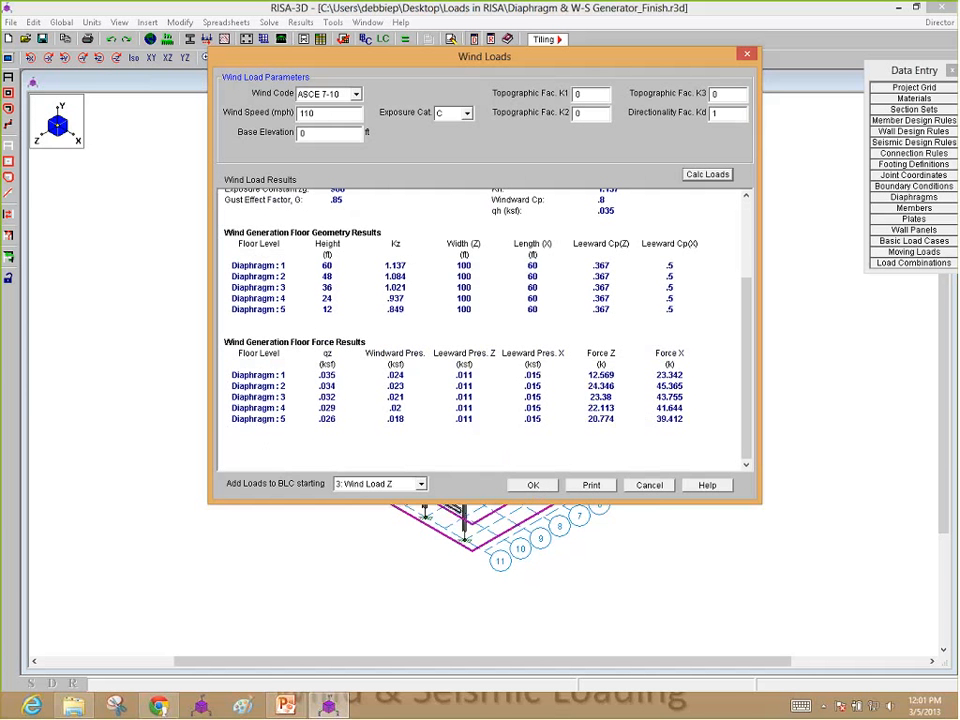
left_click(648, 486)
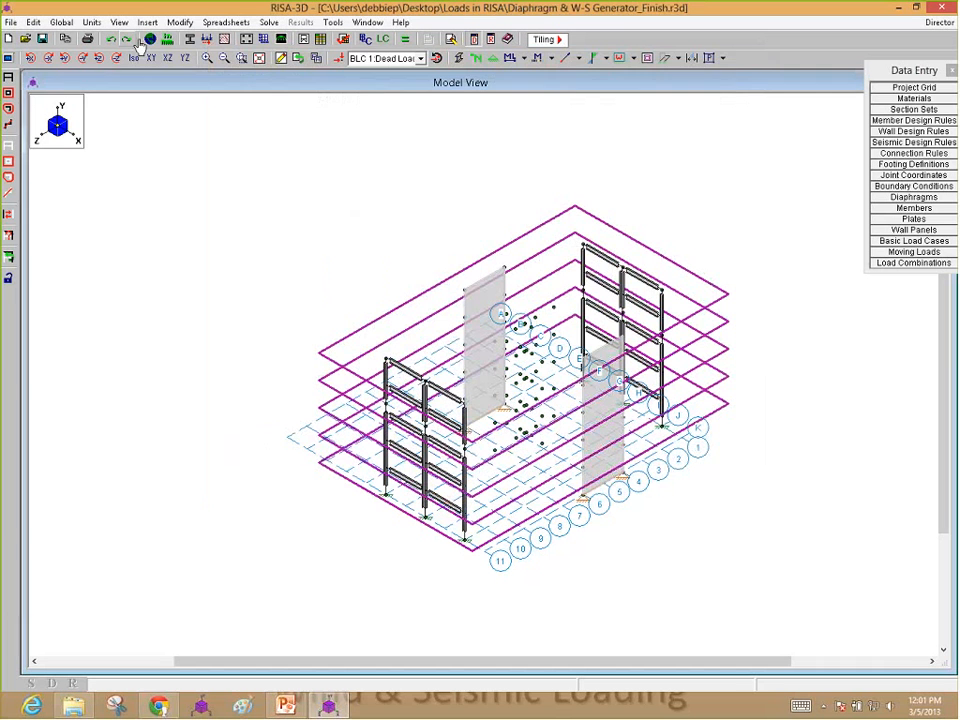
Step: Generate the ASCE 7-10 seismic loads starting at BLC 9: Earthquake Load Z after reviewing their parameters, force and diaphragm results
left_click(147, 22)
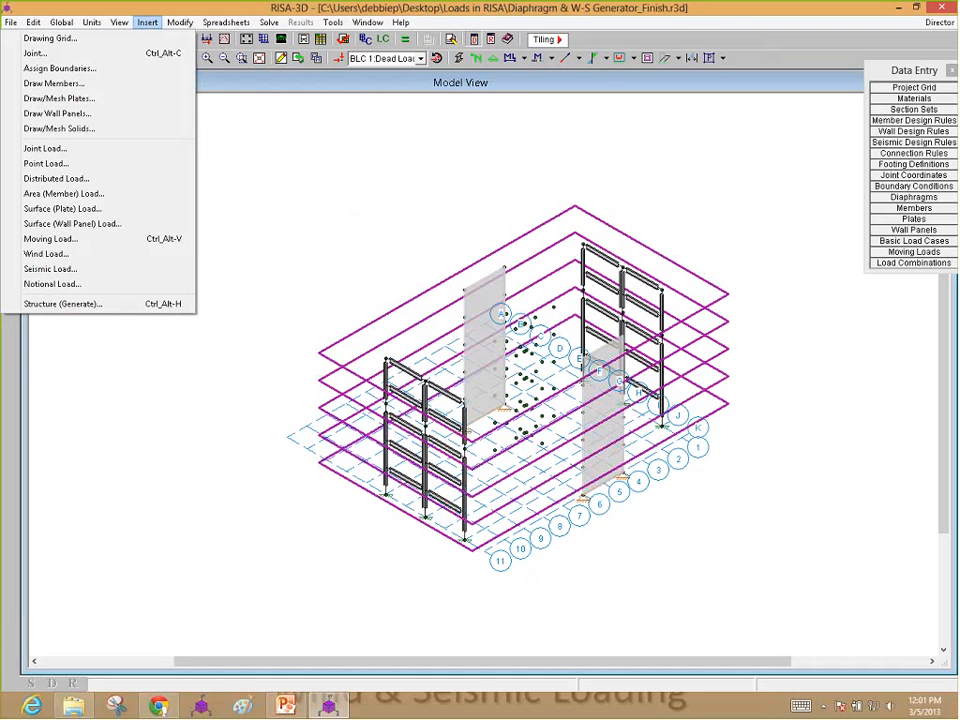
left_click(79, 268)
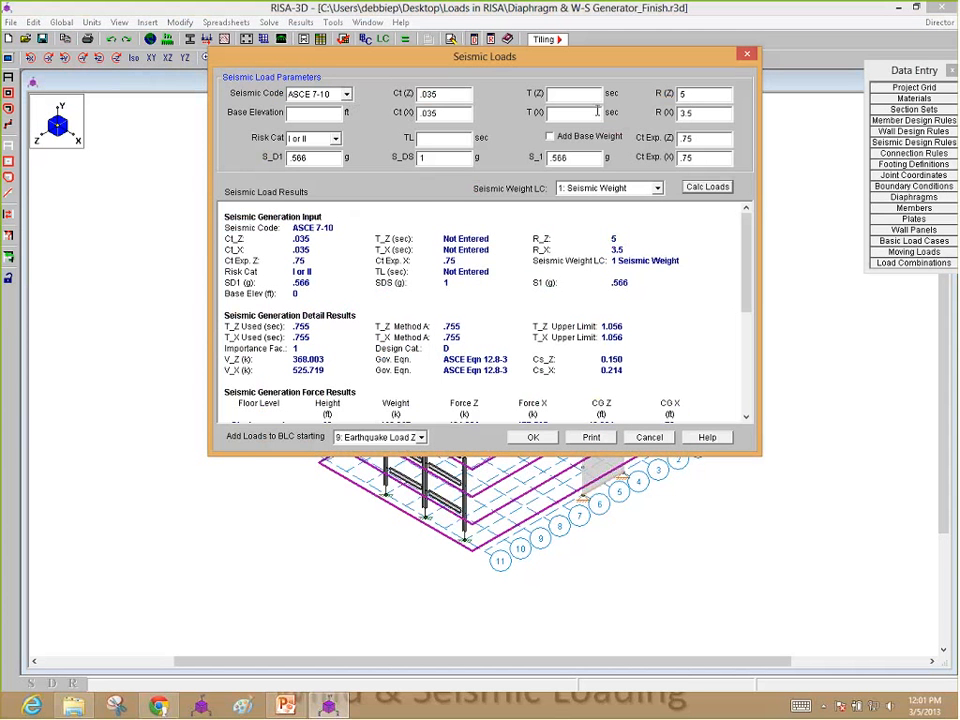
left_click_drag(744, 250, 741, 280)
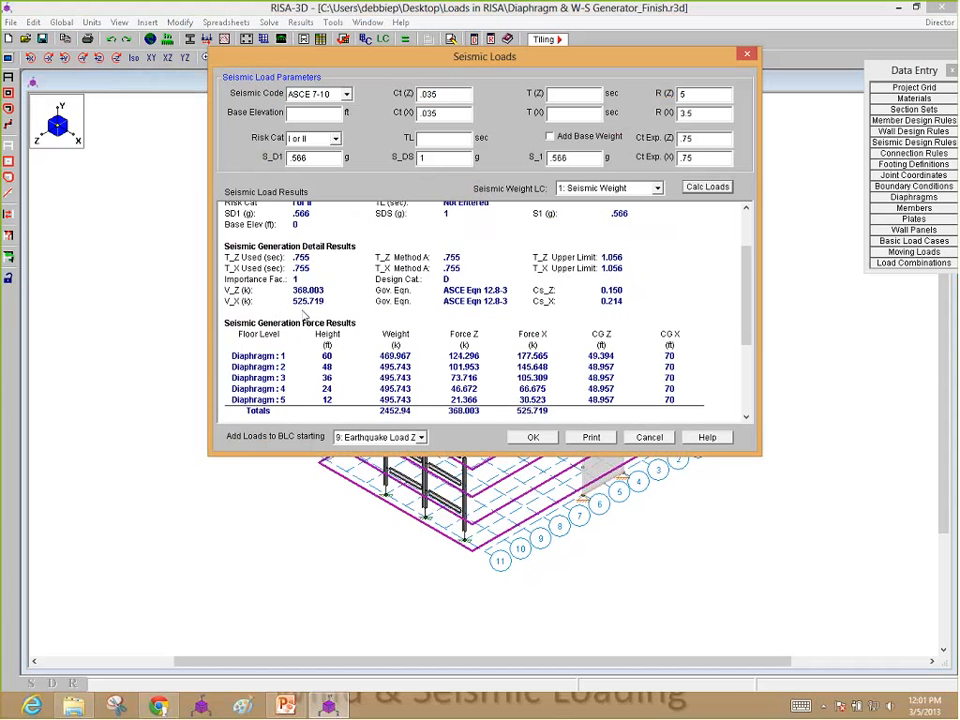
scroll(300, 315, "down", 3)
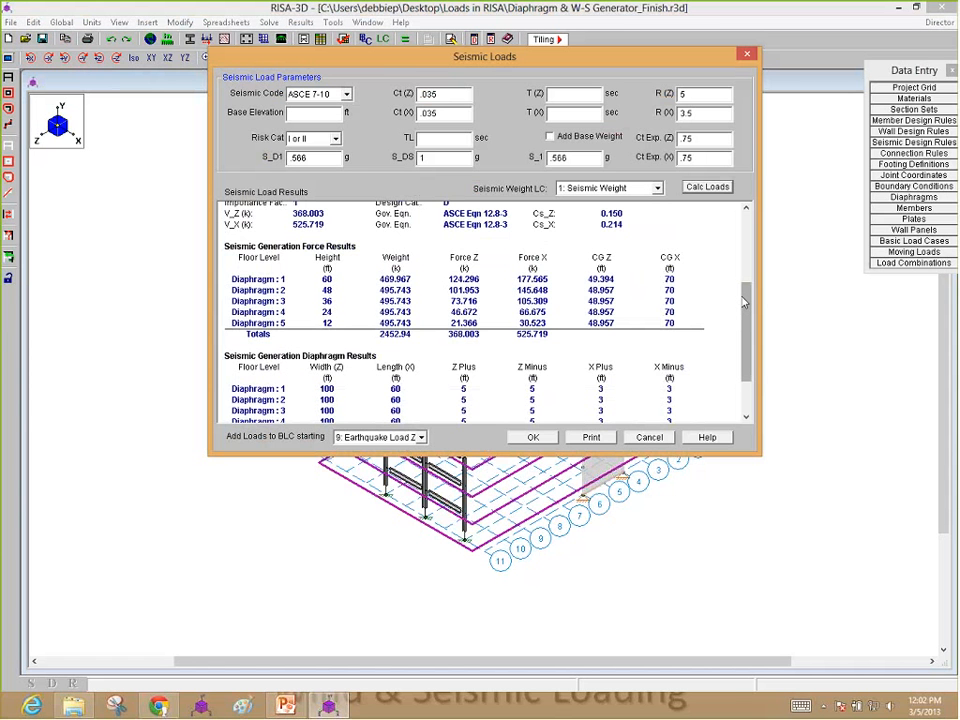
left_click_drag(744, 302, 744, 335)
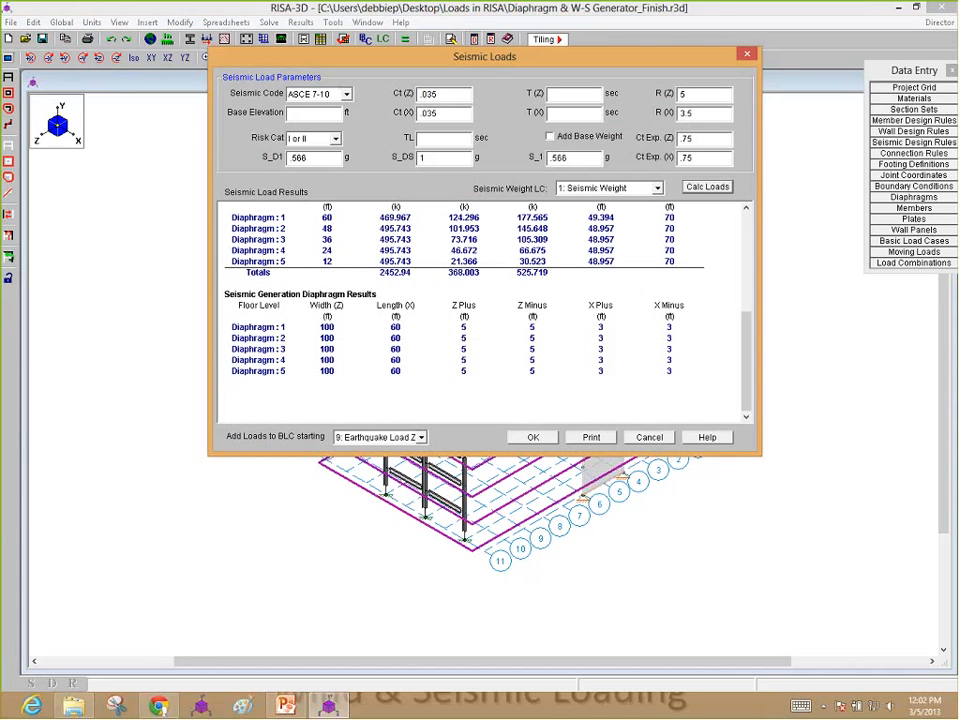
left_click(533, 437)
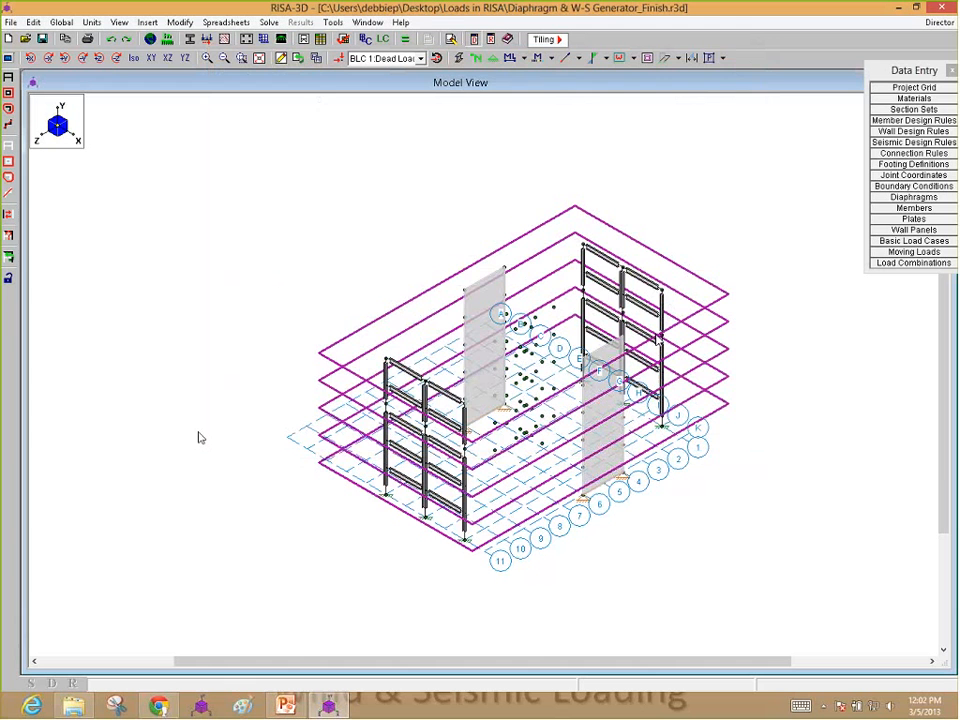
Step: Display the BLC 5: Partial Z Wind Load 1 loads on the model and view them in the XZ and XY planes
left_click(340, 58)
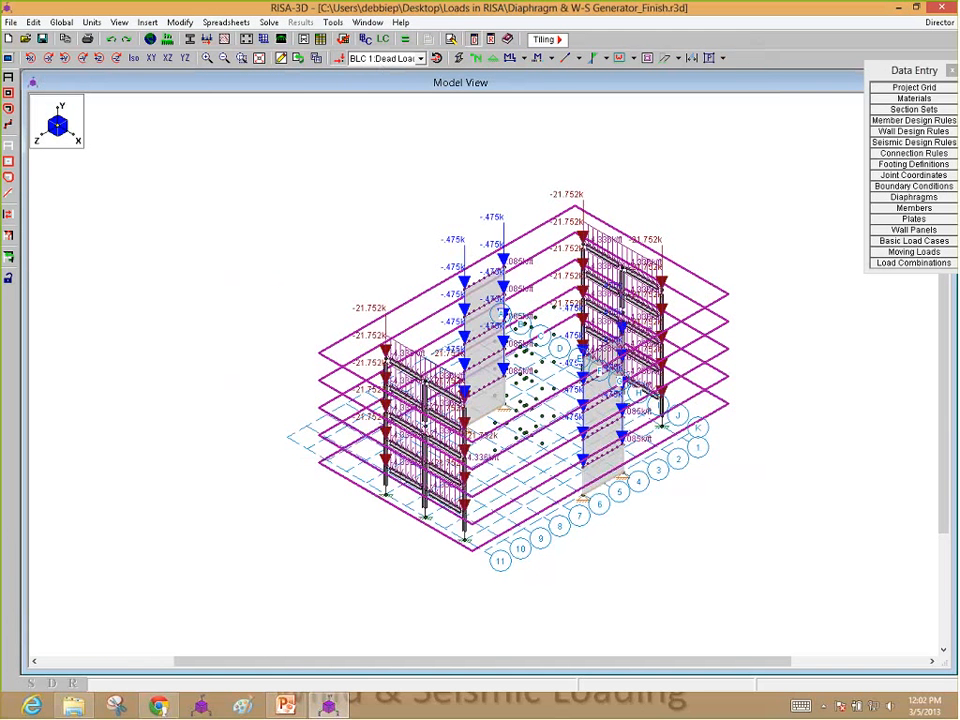
left_click(395, 58)
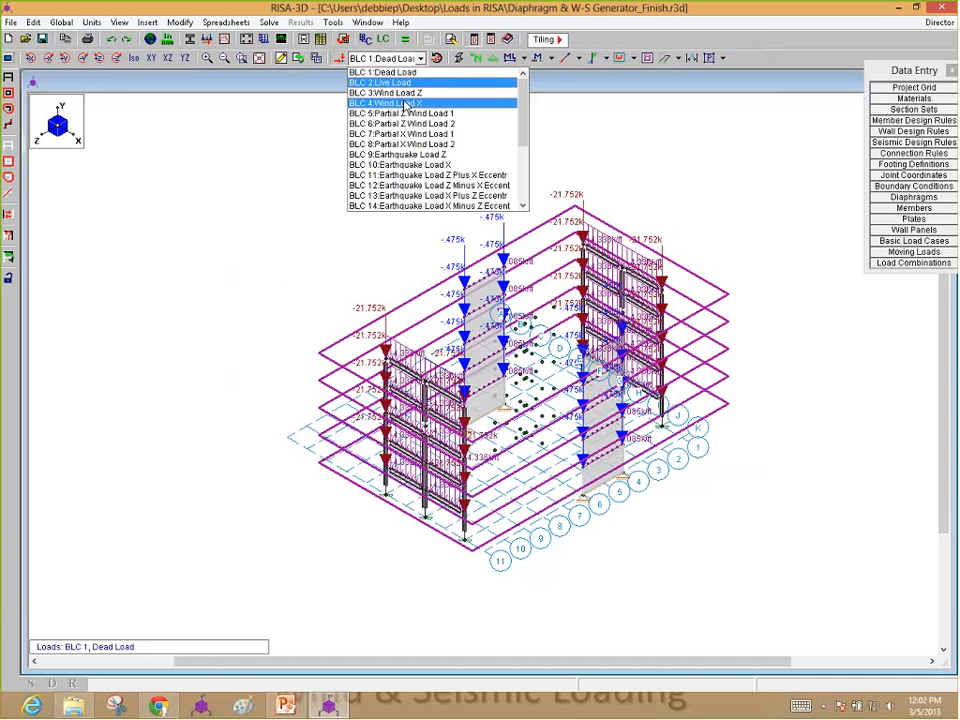
left_click(405, 113)
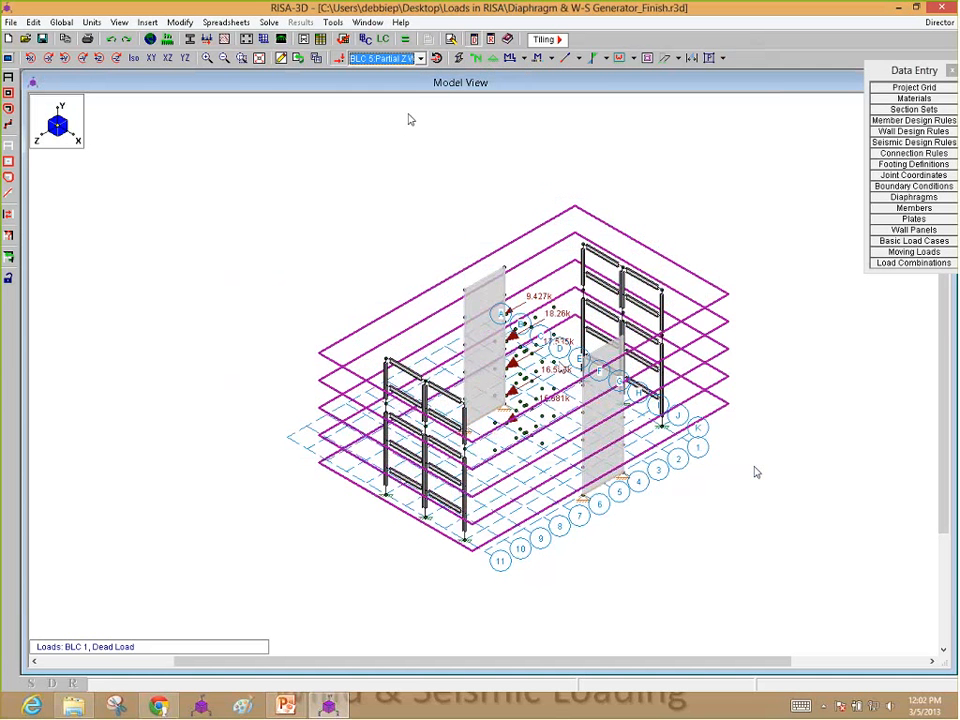
left_click(169, 59)
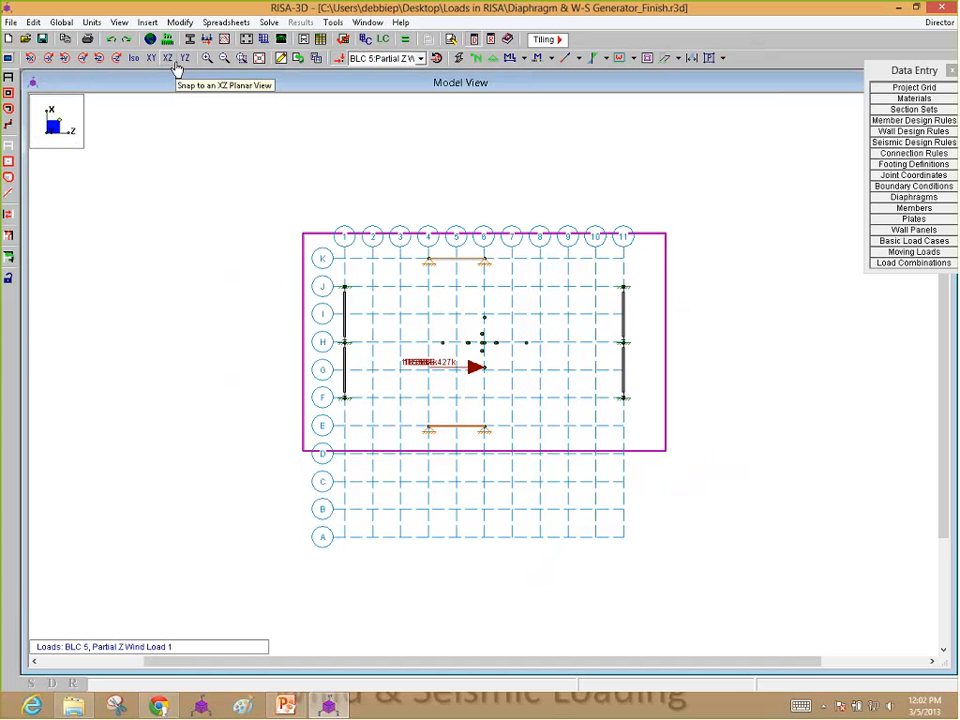
left_click(150, 60)
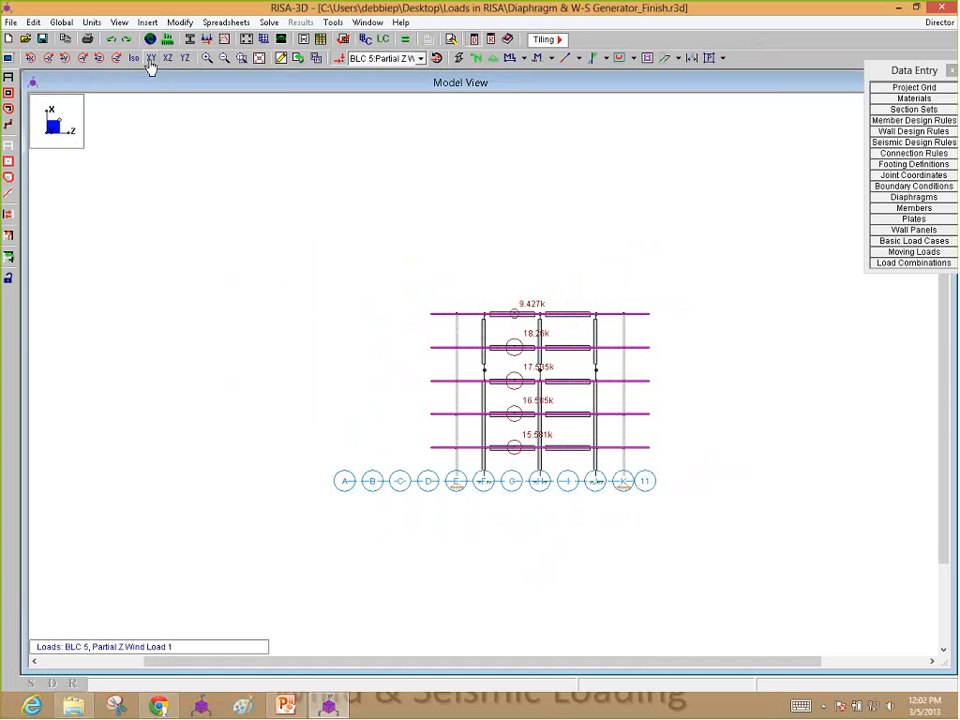
Step: Compare the load positions of BLC 9: Earthquake Load Z and BLC 11: Earthquake Load Z Plus X Eccentr in the XY view
left_click(395, 58)
scroll(402, 90, "up", 2)
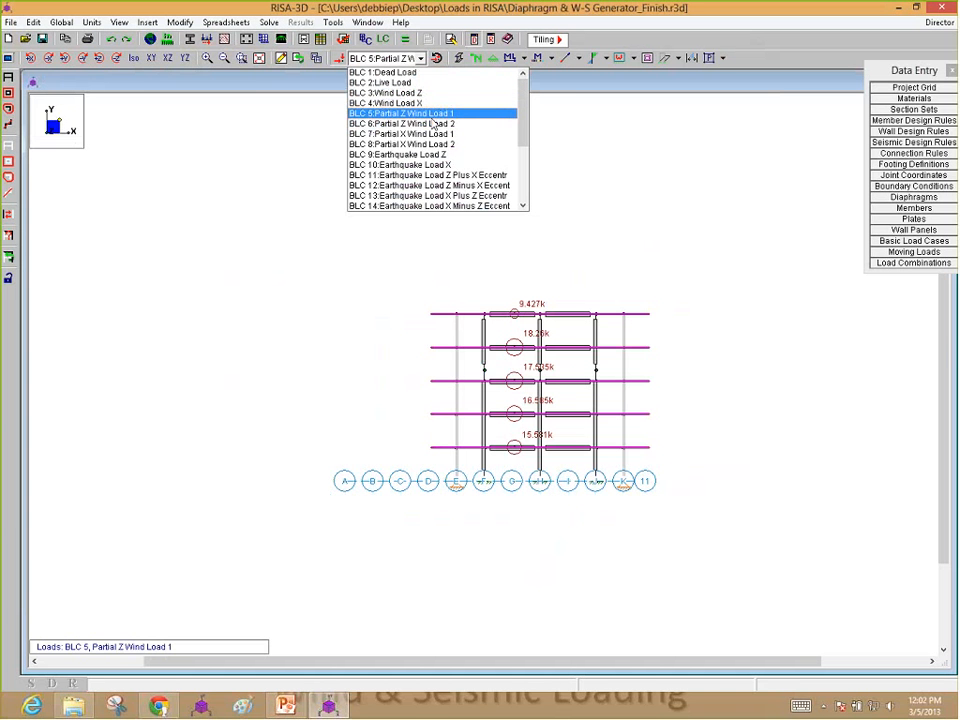
left_click(431, 115)
left_click(421, 59)
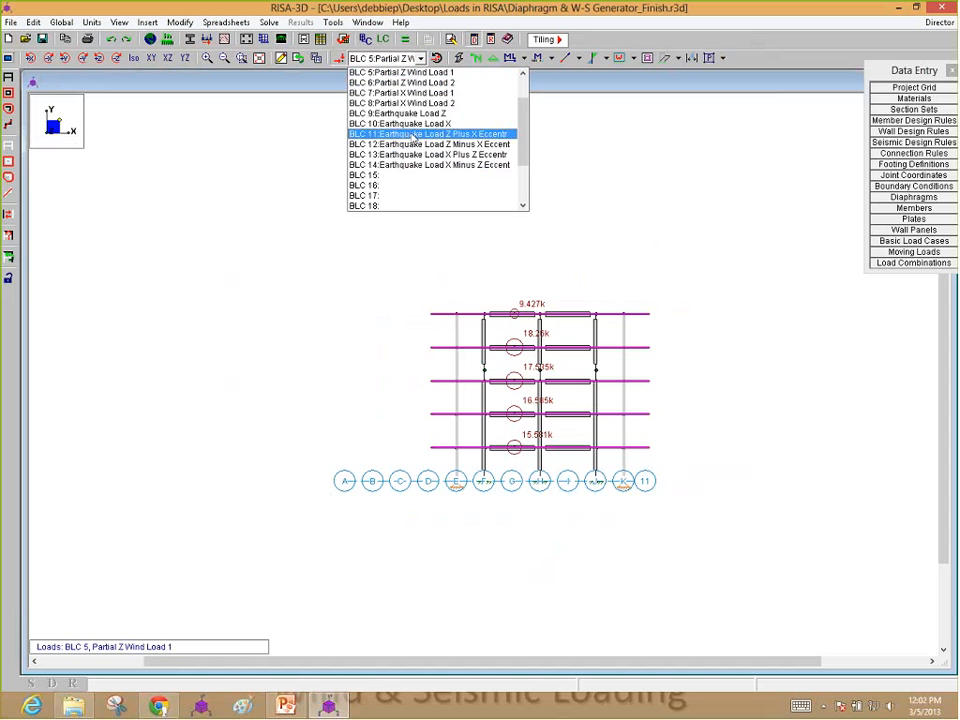
left_click(410, 133)
left_click(421, 59)
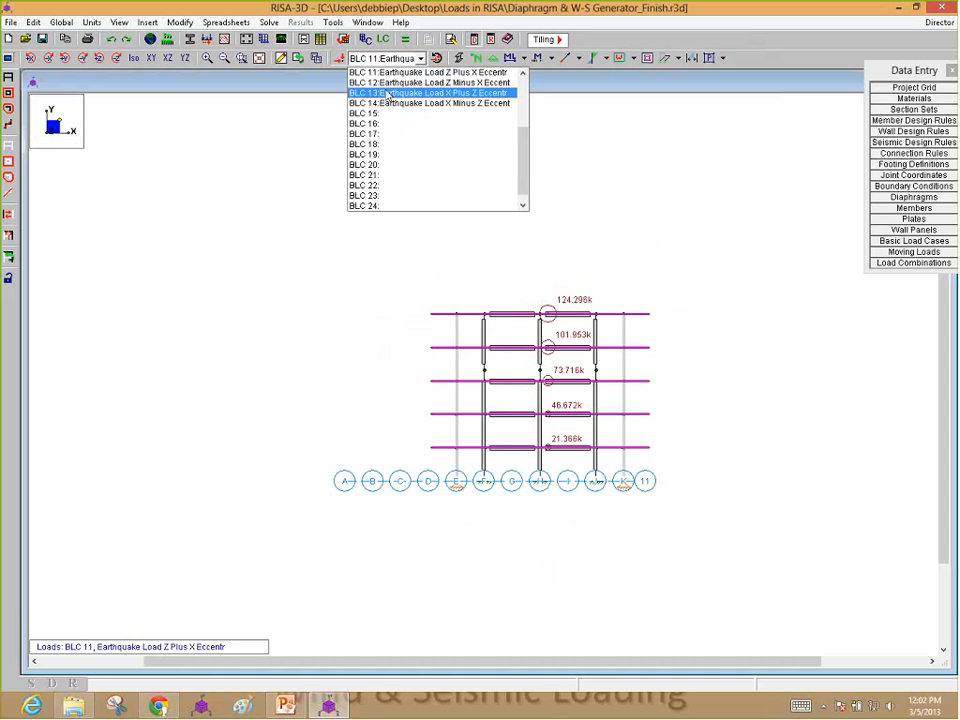
scroll(390, 112, "up", 2)
left_click(412, 104)
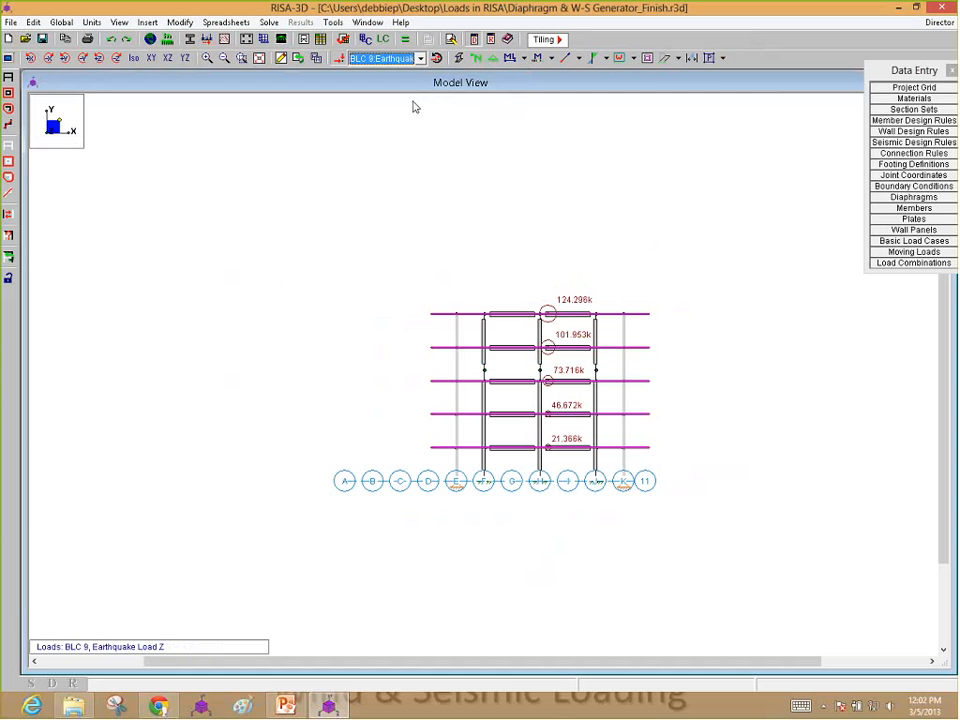
left_click(421, 59)
left_click(408, 140)
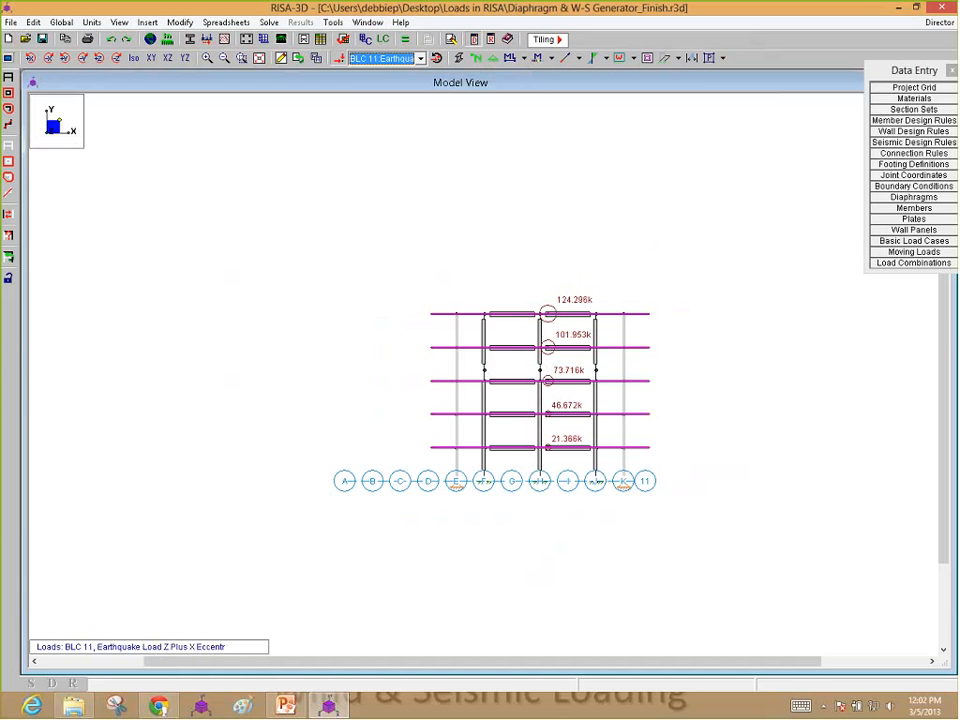
Step: Display BLC 14: Earthquake Load X Minus Z Eccent, check its offset in the XZ plan view and return to the isometric view
left_click(421, 59)
left_click(407, 100)
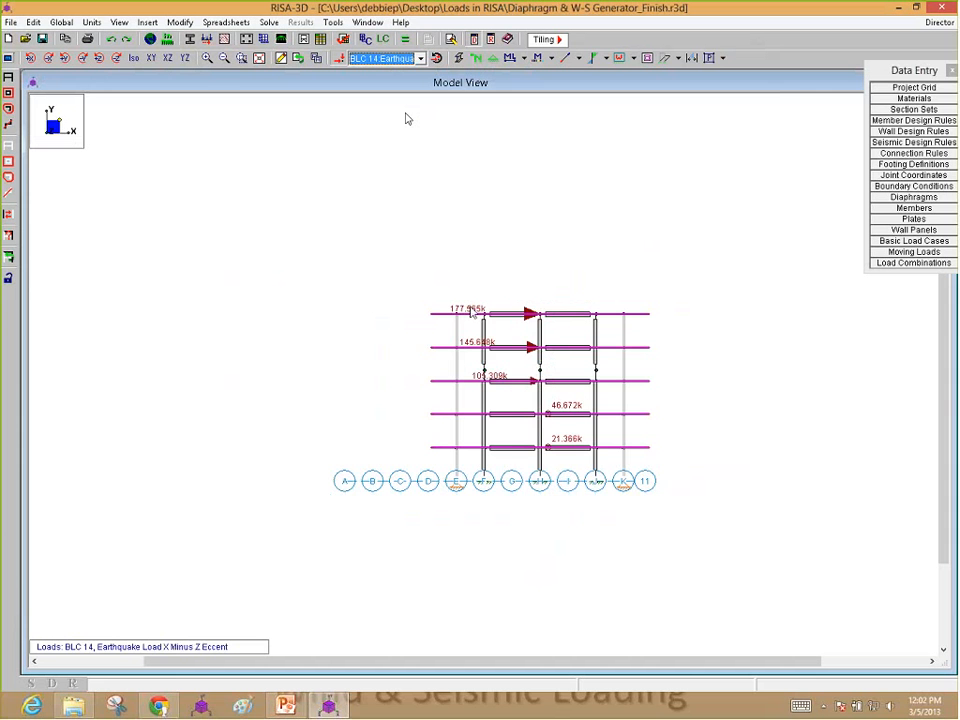
left_click(164, 59)
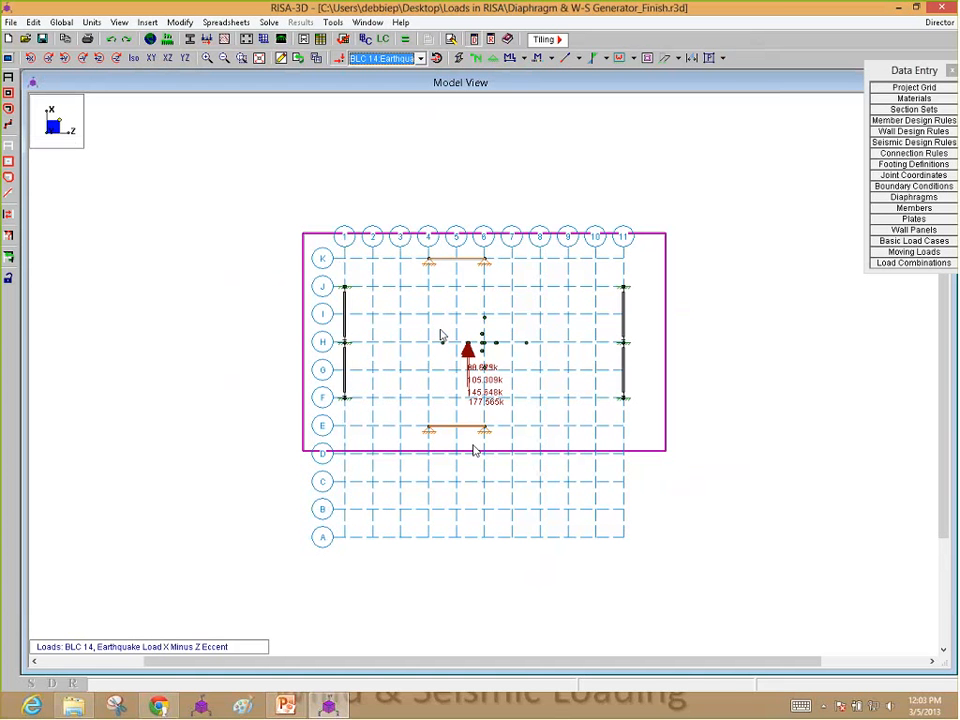
left_click(138, 60)
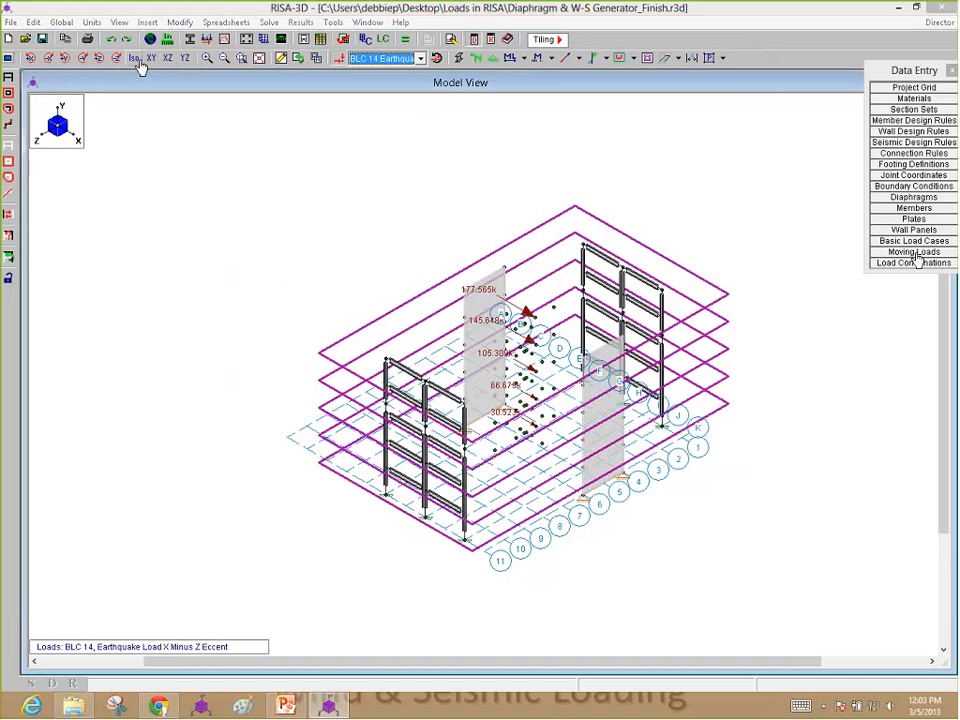
Step: Open the Basic Load Cases spreadsheet and inspect the joint loads of Earthquake Load X Minus Z Eccent
left_click(913, 241)
left_click_drag(457, 133, 380, 120)
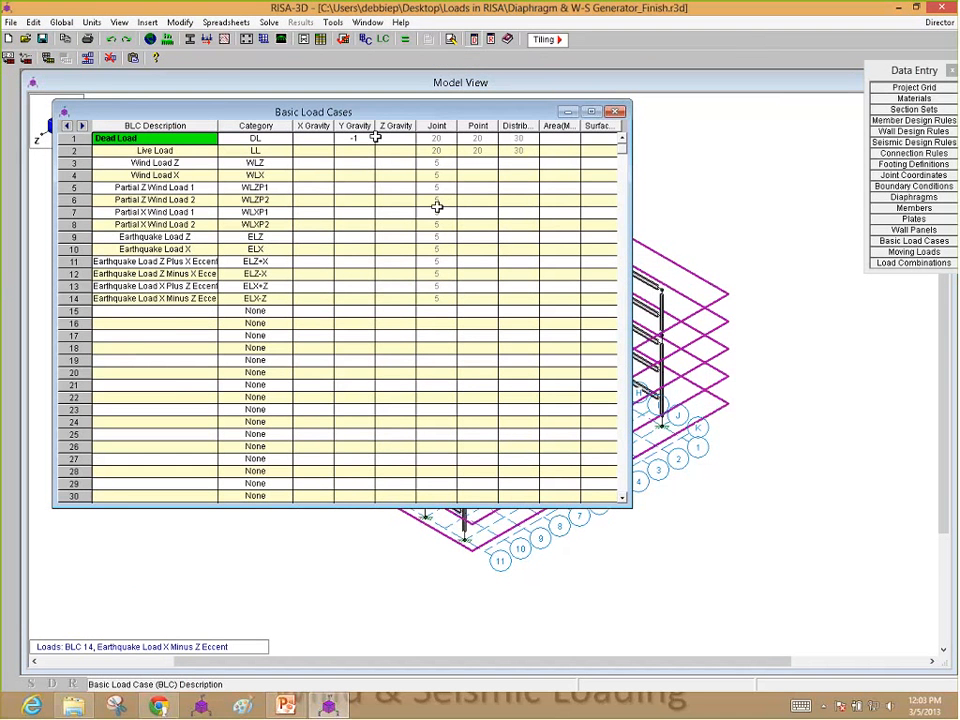
left_click(437, 299)
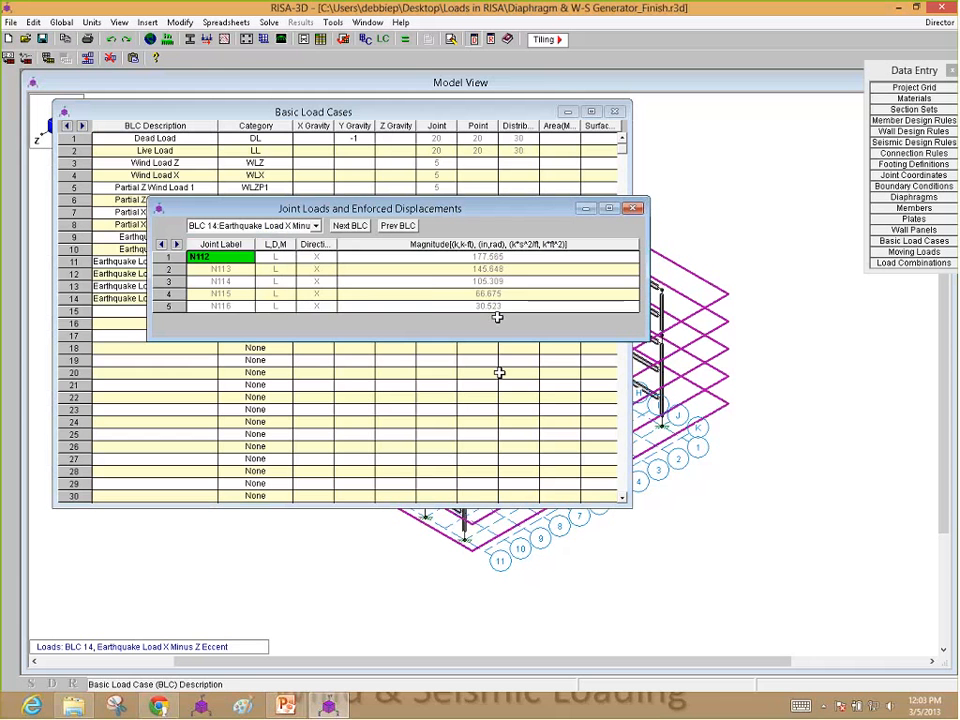
left_click_drag(474, 258, 457, 294)
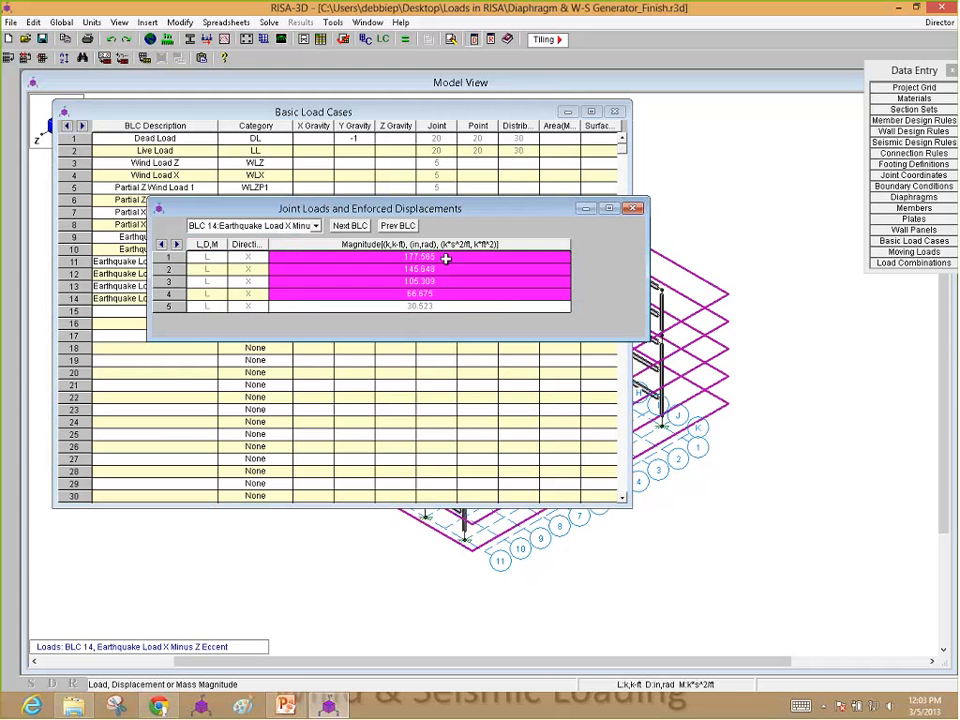
key("Return")
key("Return")
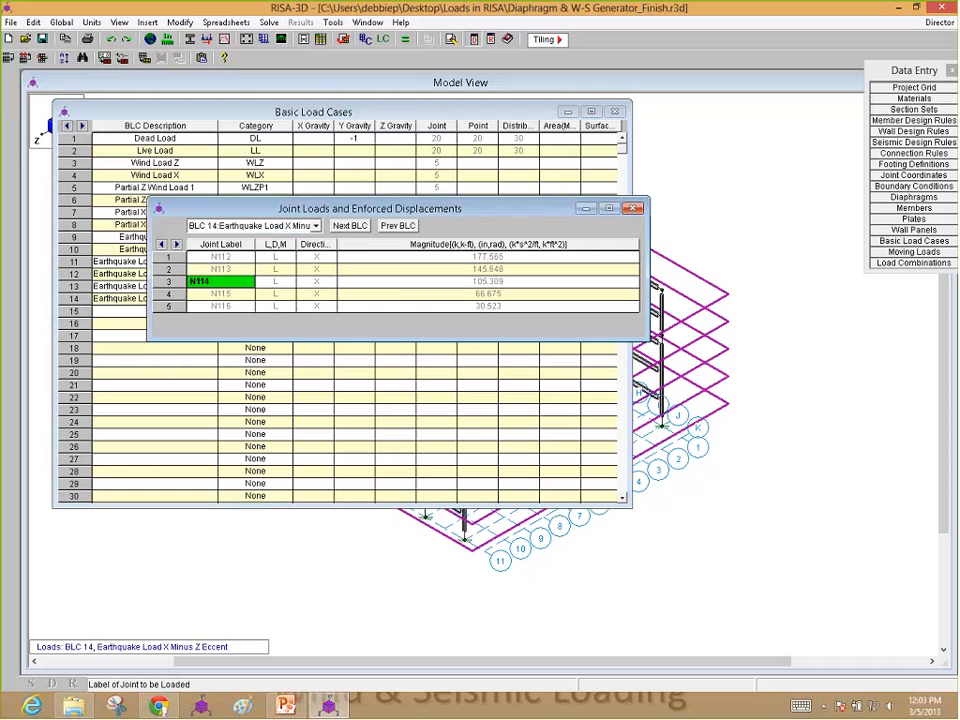
left_click(633, 208)
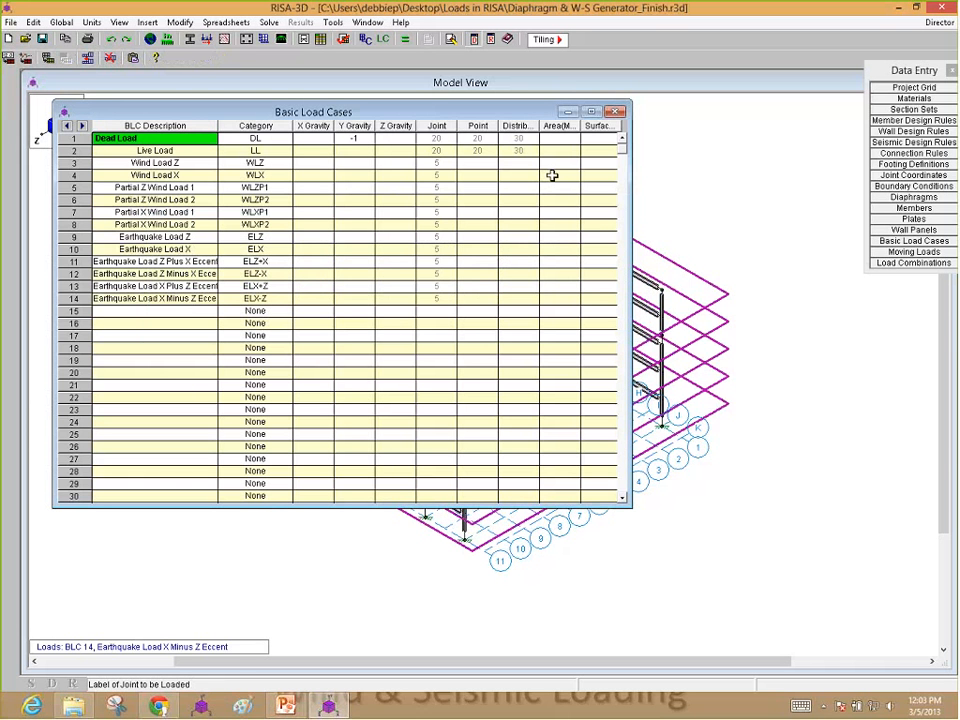
Step: Widen the BLC Description column to fit the load case names, close the spreadsheet and switch to the PowerPoint slide show
left_click_drag(218, 126, 235, 126)
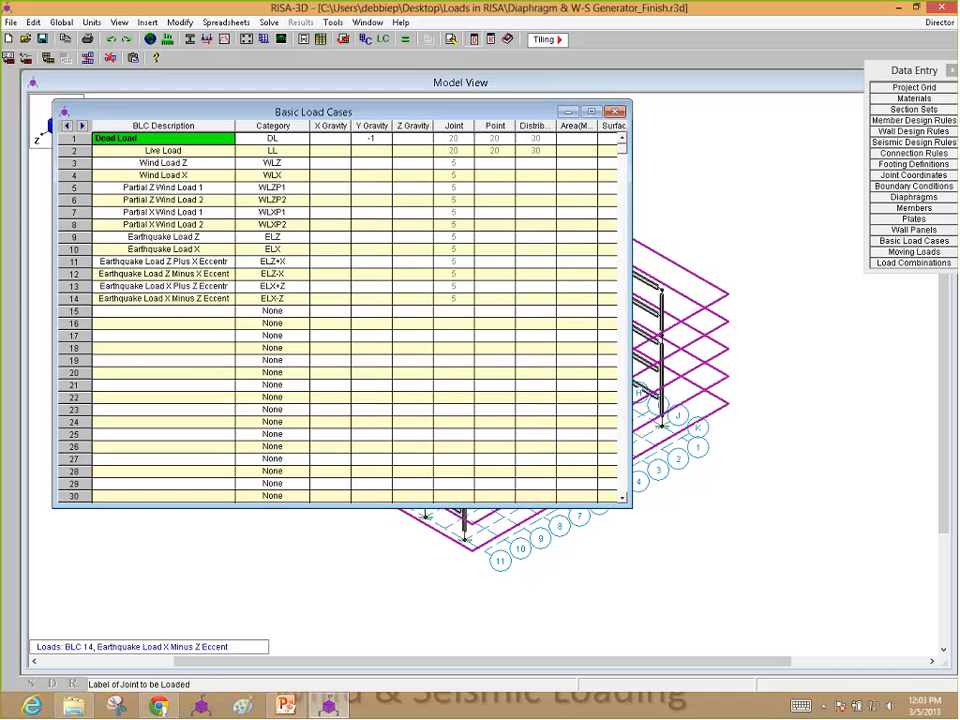
left_click(615, 112)
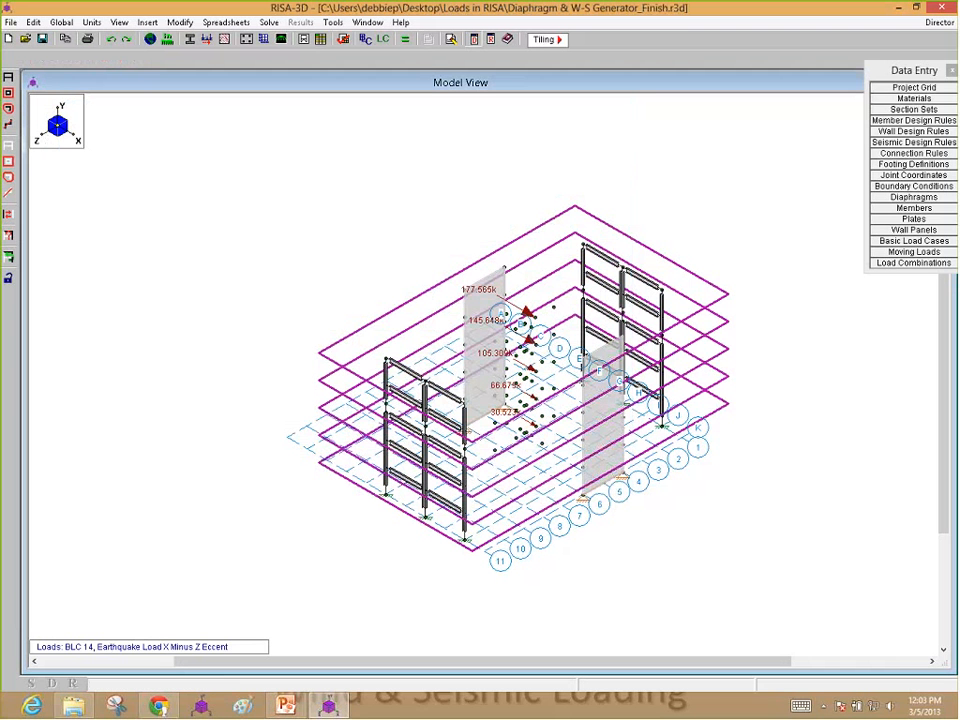
mouse_move(283, 710)
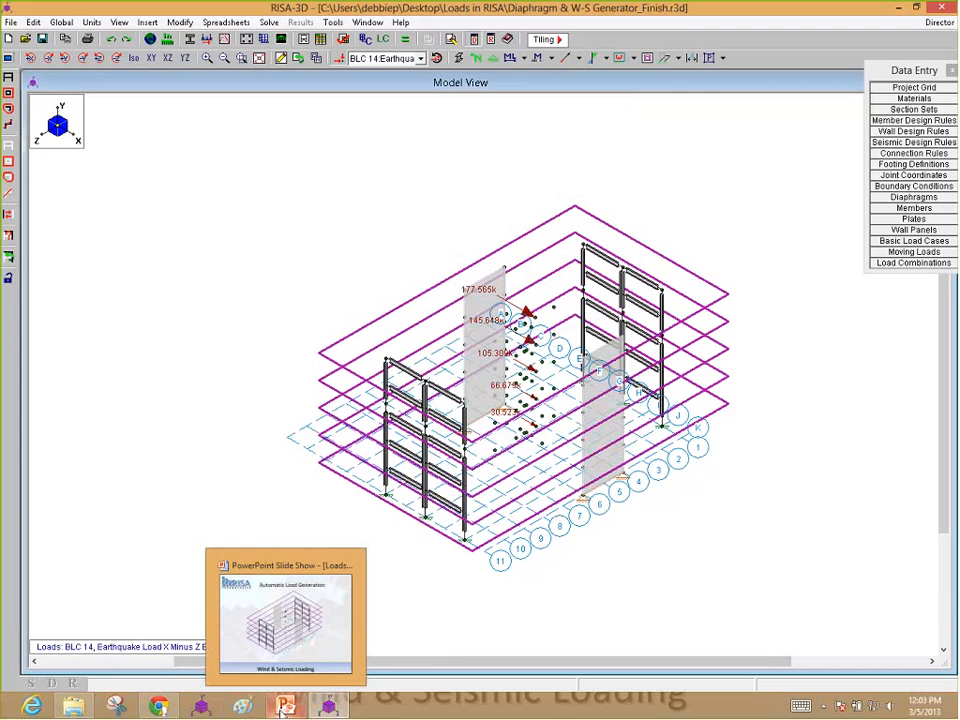
left_click(283, 710)
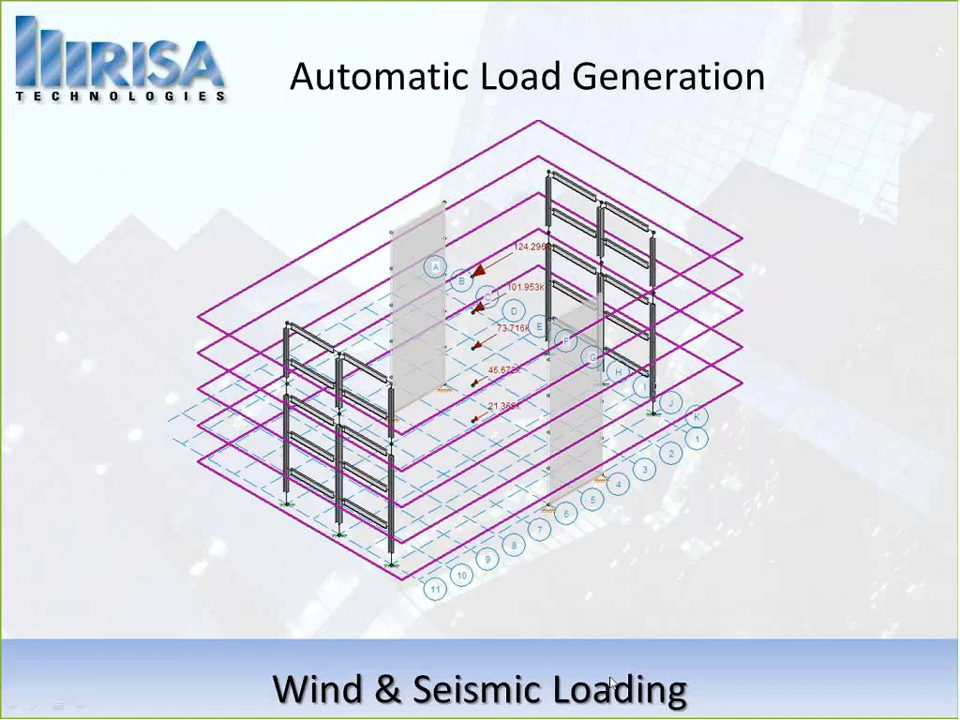